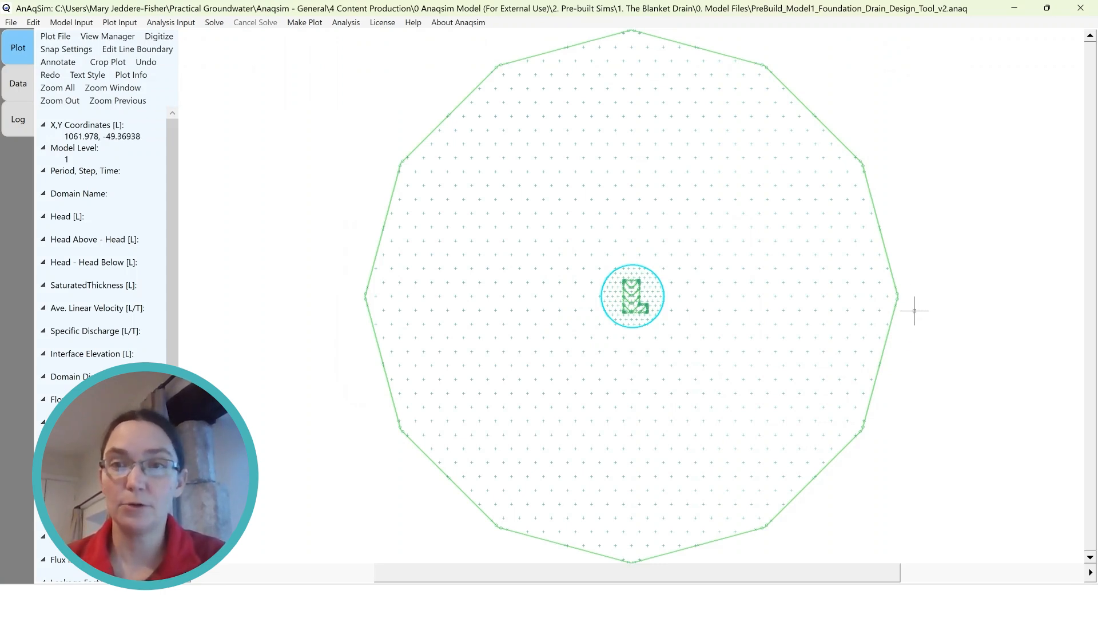
Examine the model layout: the outer polygon boundary, the inner circular domain and the L-shaped drain area at its centre
{"action": "mouse_move", "coordinate": [895, 280]}
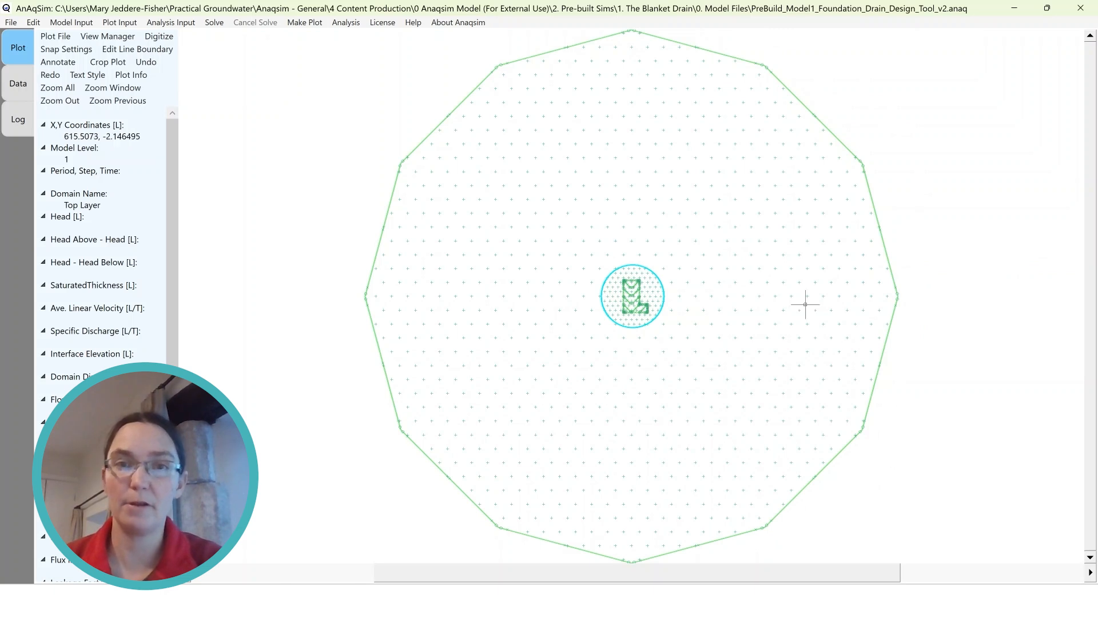
{"action": "mouse_move", "coordinate": [652, 282]}
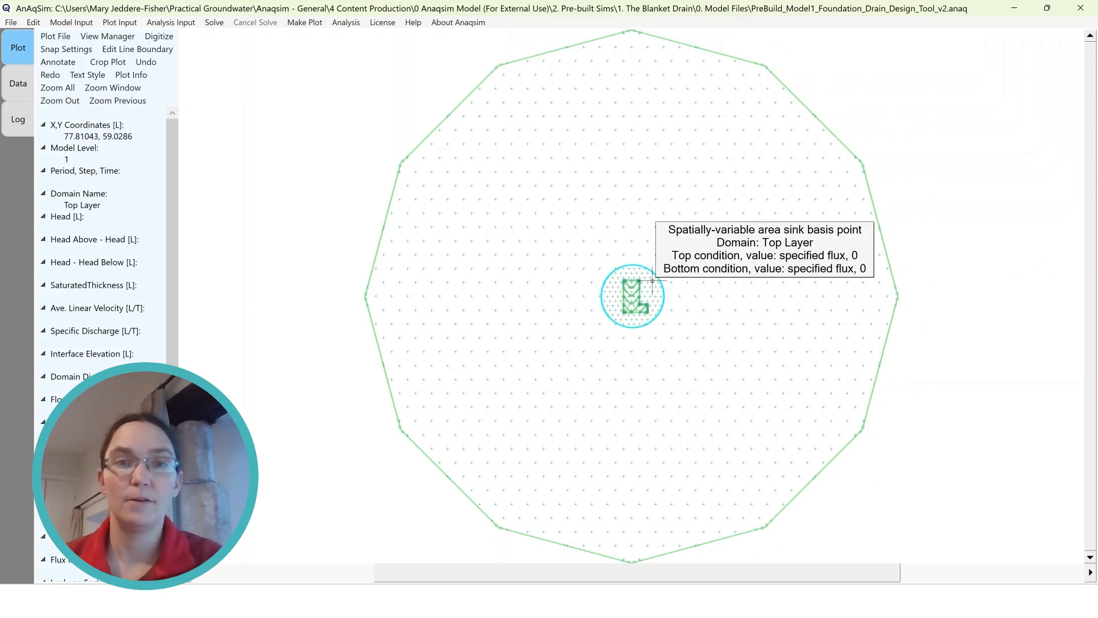
{"action": "mouse_move", "coordinate": [632, 300]}
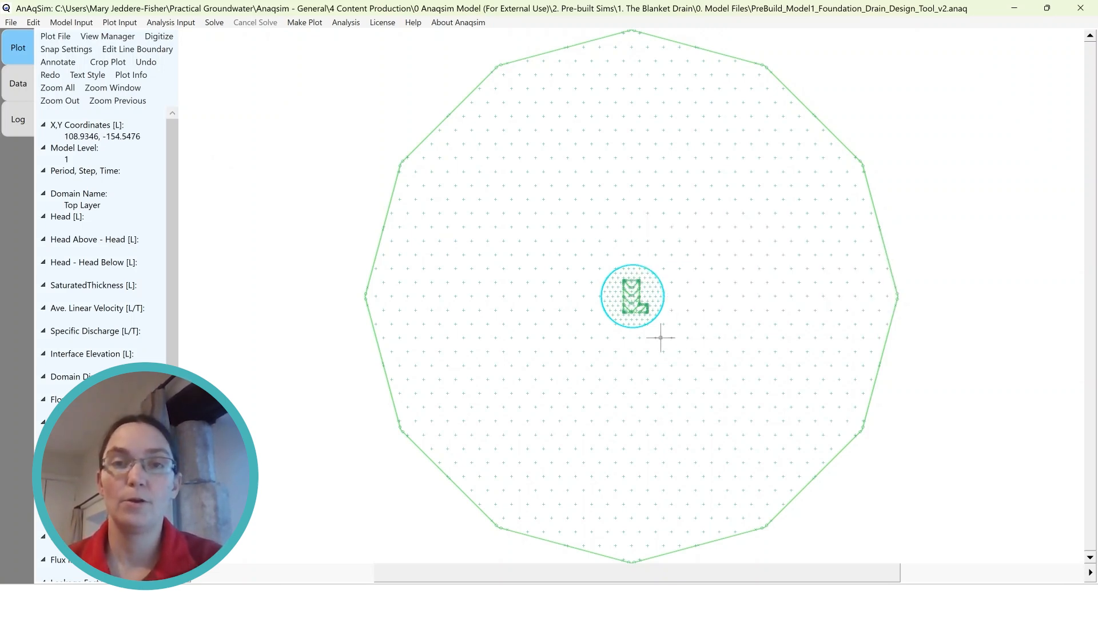
{"action": "scroll", "coordinate": [671, 300], "scroll_direction": "up", "scroll_amount": 2}
{"action": "scroll", "coordinate": [672, 300], "scroll_direction": "up", "scroll_amount": 2}
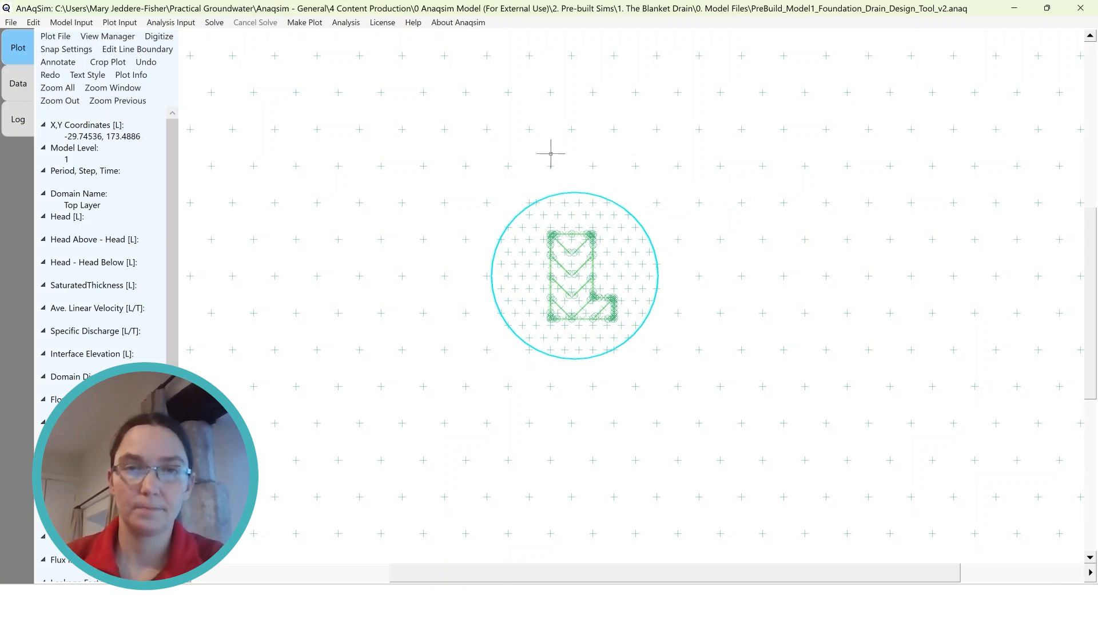
{"action": "scroll", "coordinate": [701, 181], "scroll_direction": "down", "scroll_amount": 2}
{"action": "scroll", "coordinate": [729, 263], "scroll_direction": "down", "scroll_amount": 4}
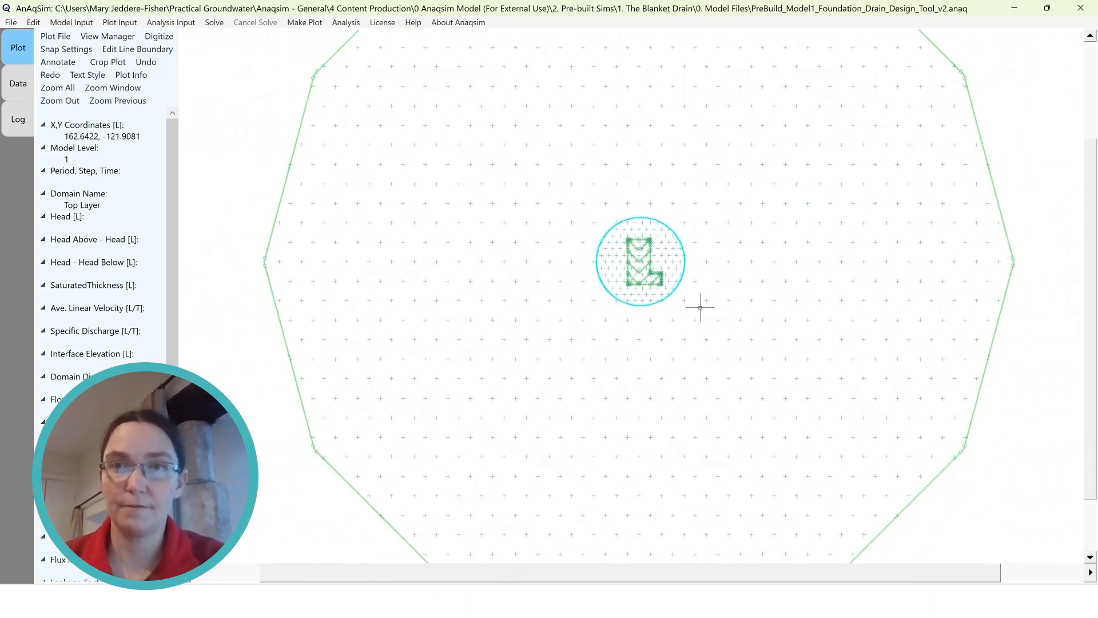
{"action": "scroll", "coordinate": [514, 401], "scroll_direction": "down", "scroll_amount": 1}
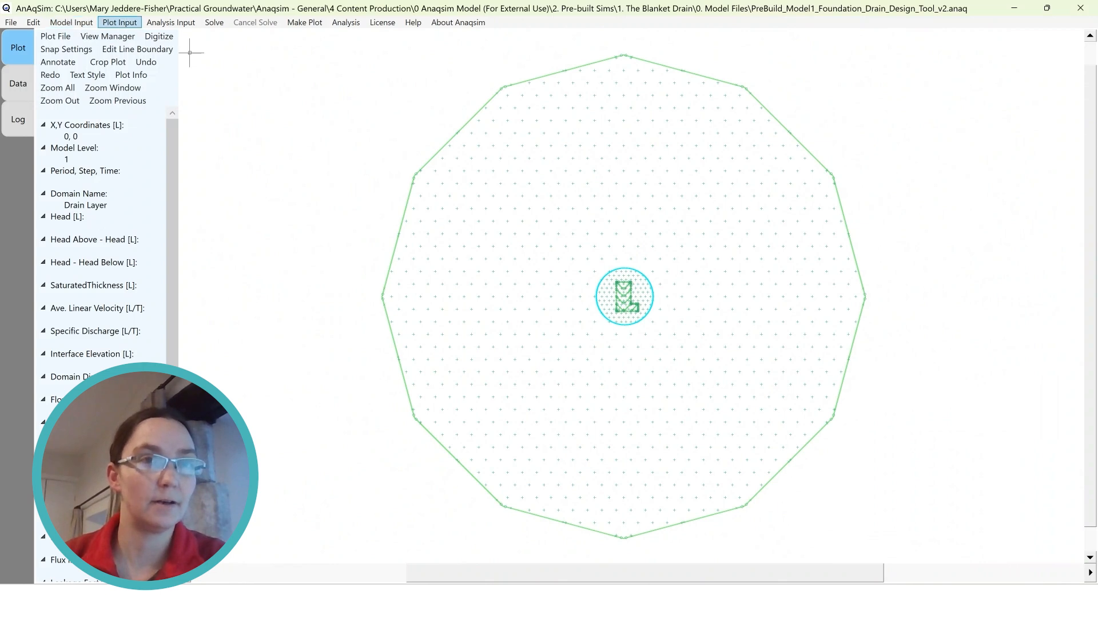
Assign background.dxf as the plot's basemap file and set the basemap display to gray
{"action": "left_click", "coordinate": [120, 22]}
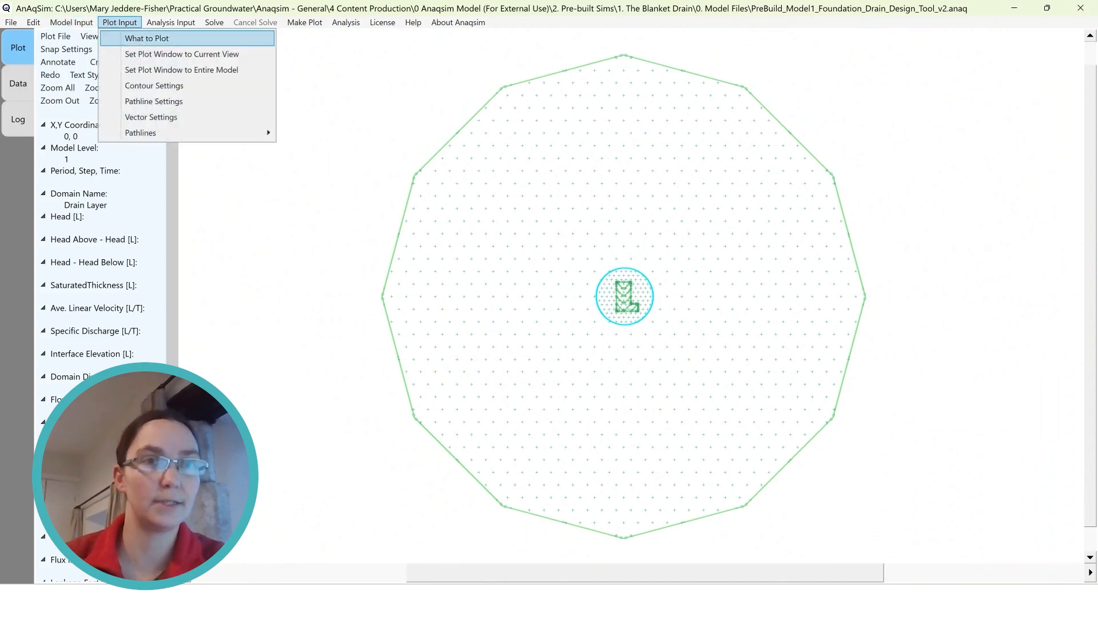
{"action": "left_click", "coordinate": [146, 38]}
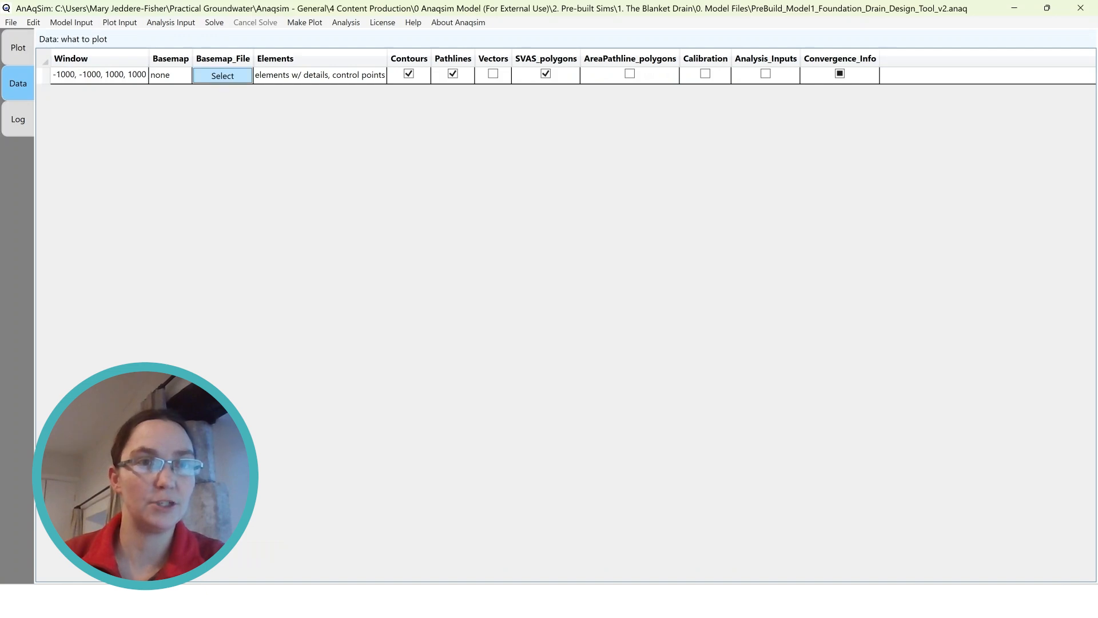
{"action": "left_click", "coordinate": [223, 75]}
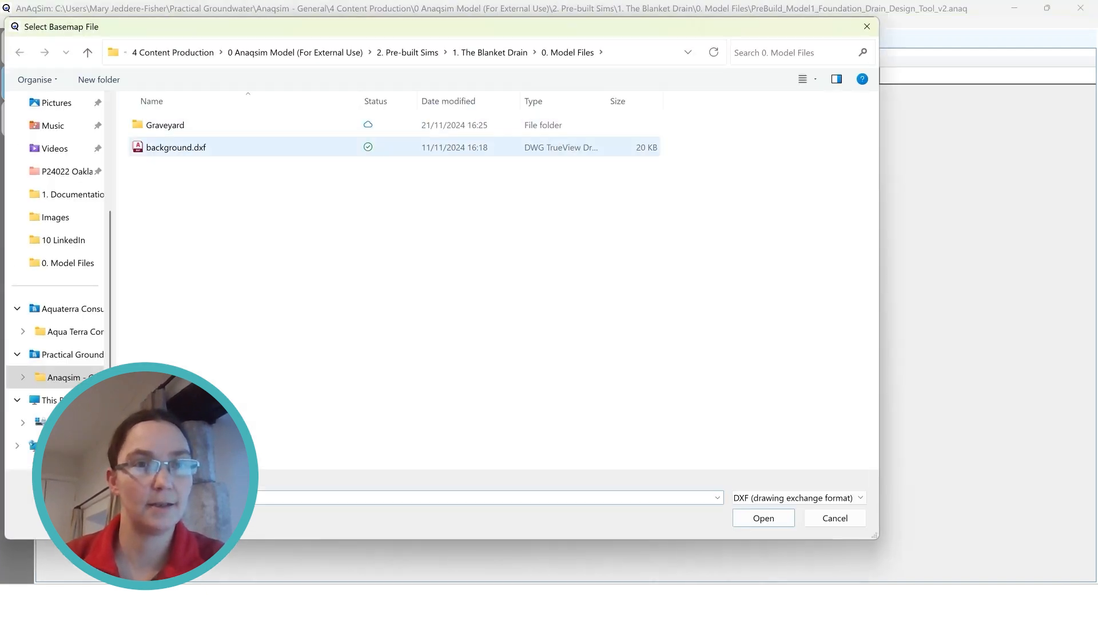
{"action": "left_click", "coordinate": [176, 148]}
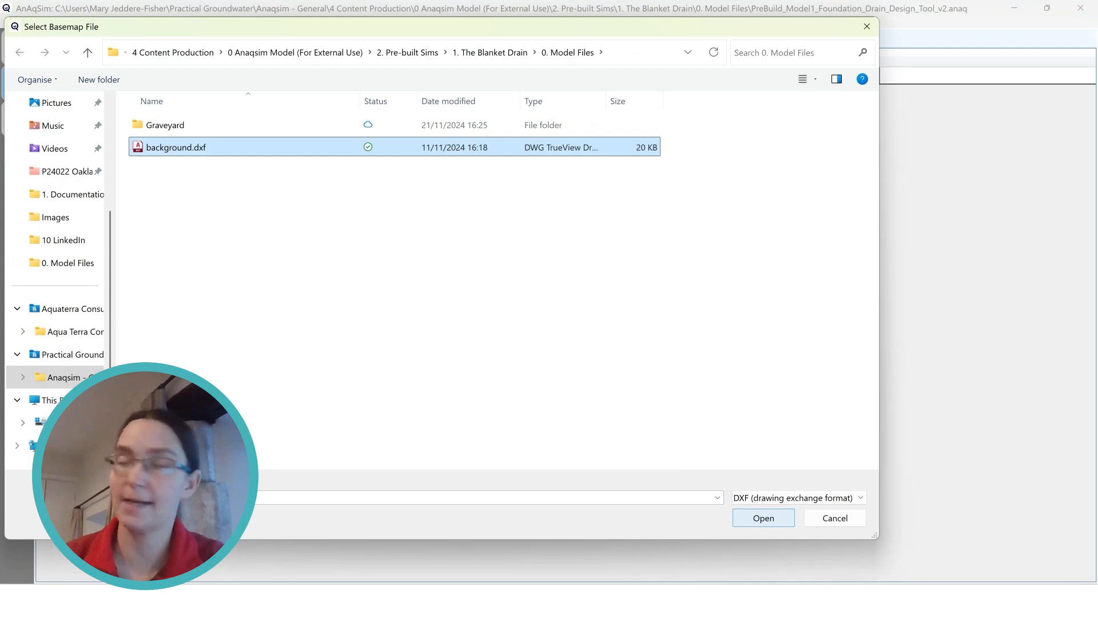
{"action": "left_click", "coordinate": [764, 517]}
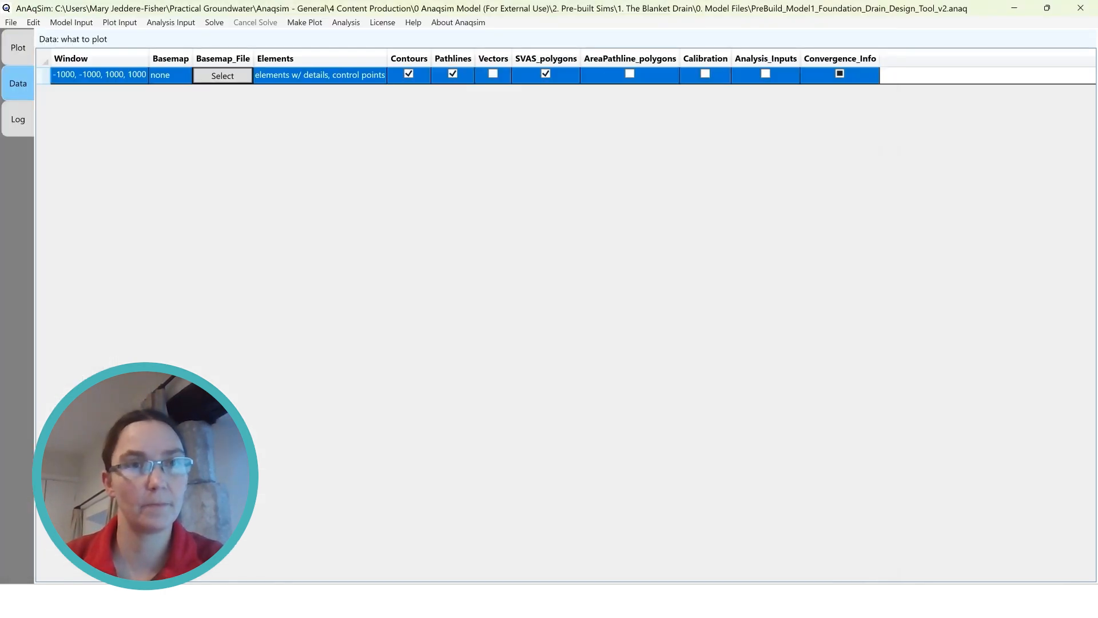
{"action": "left_click", "coordinate": [171, 75]}
{"action": "left_click", "coordinate": [170, 75]}
{"action": "left_click", "coordinate": [172, 75]}
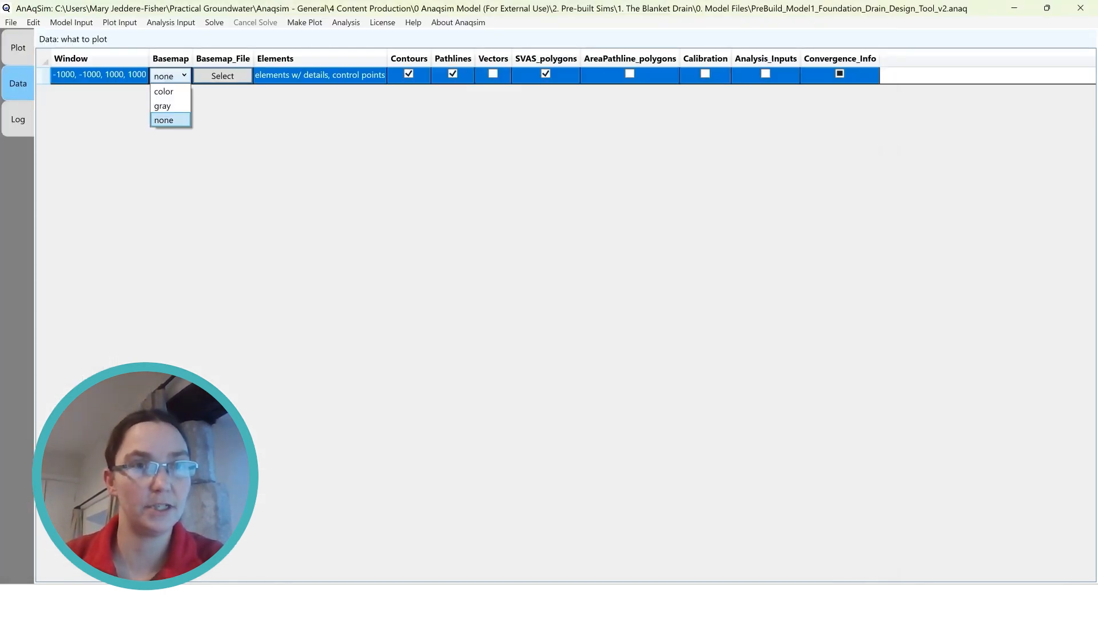
{"action": "left_click", "coordinate": [163, 106]}
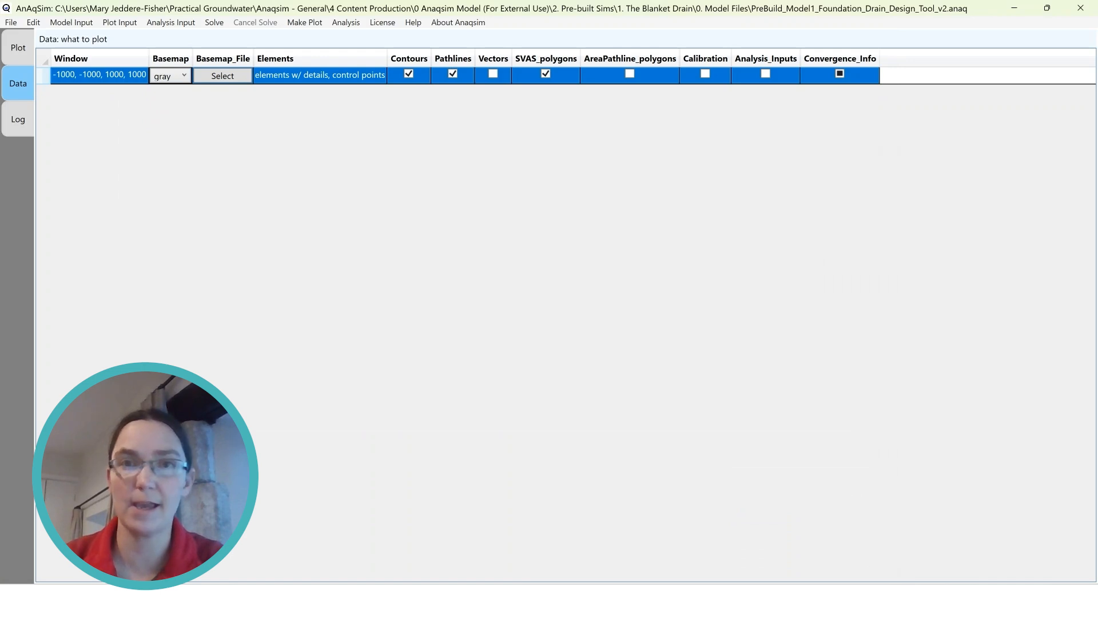
Save the model as a new file, CustomizedModel.anaq, and plot only the model elements at level 1
{"action": "left_click", "coordinate": [11, 23]}
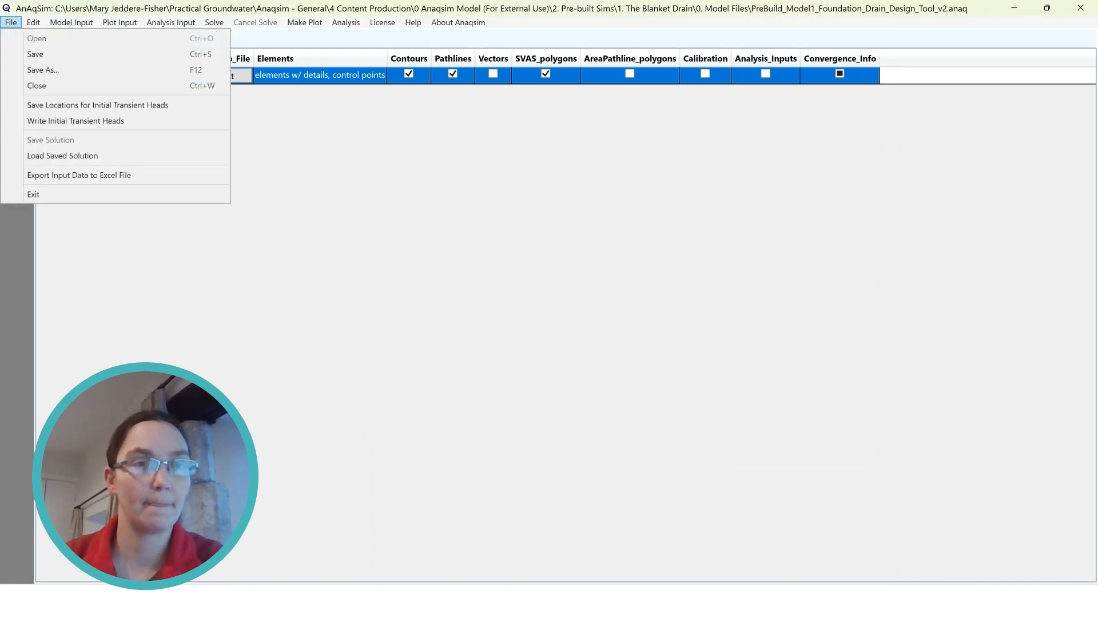
{"action": "left_click", "coordinate": [43, 70]}
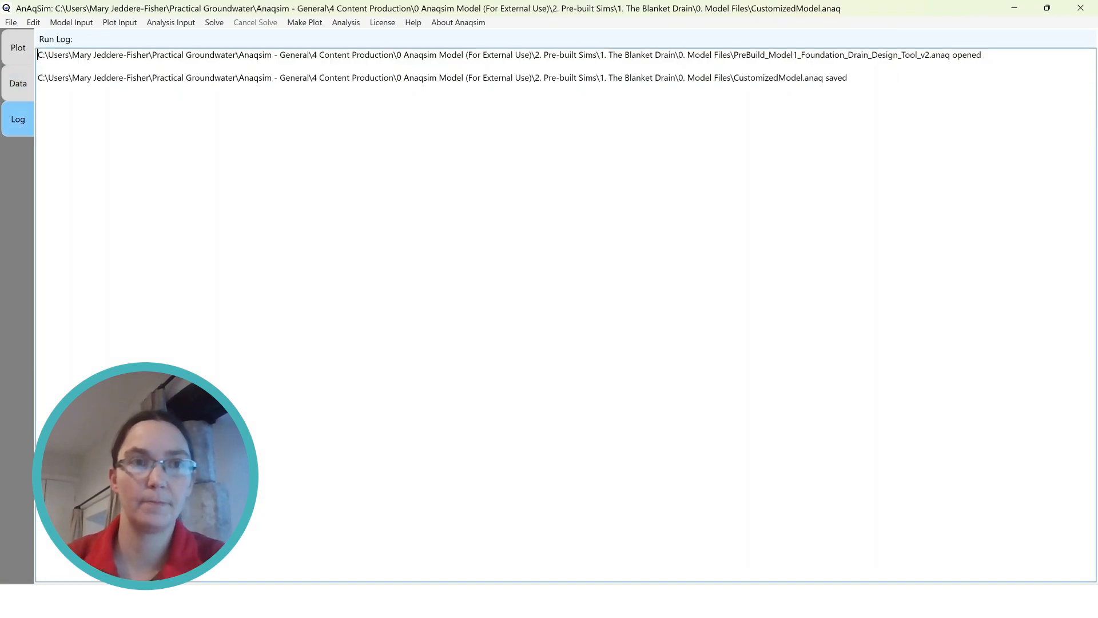
{"action": "left_click", "coordinate": [304, 22]}
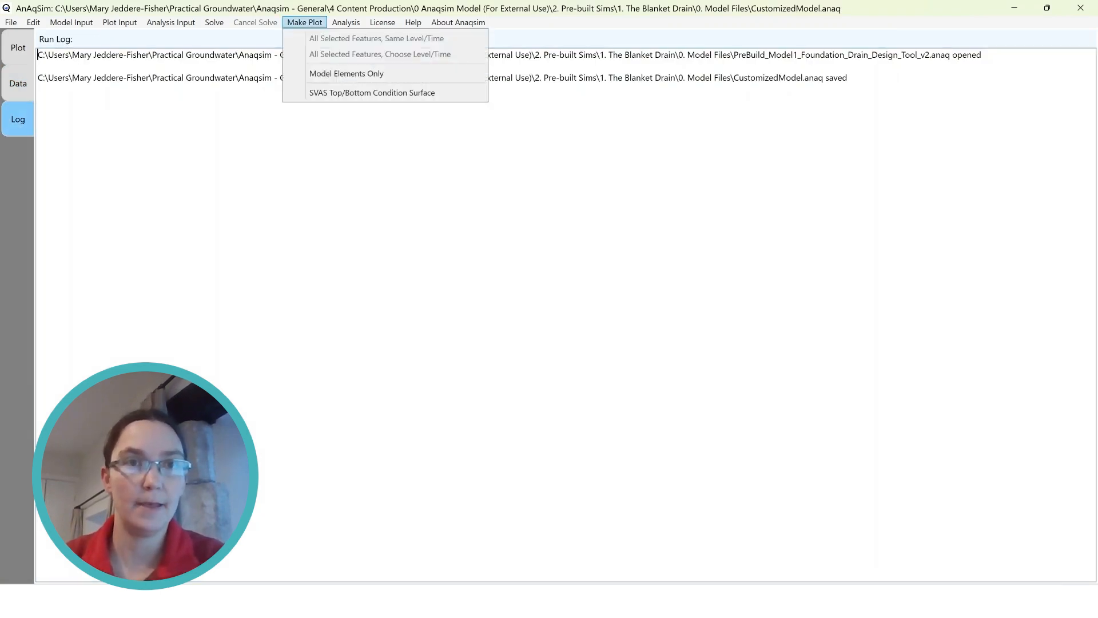
{"action": "left_click", "coordinate": [346, 74]}
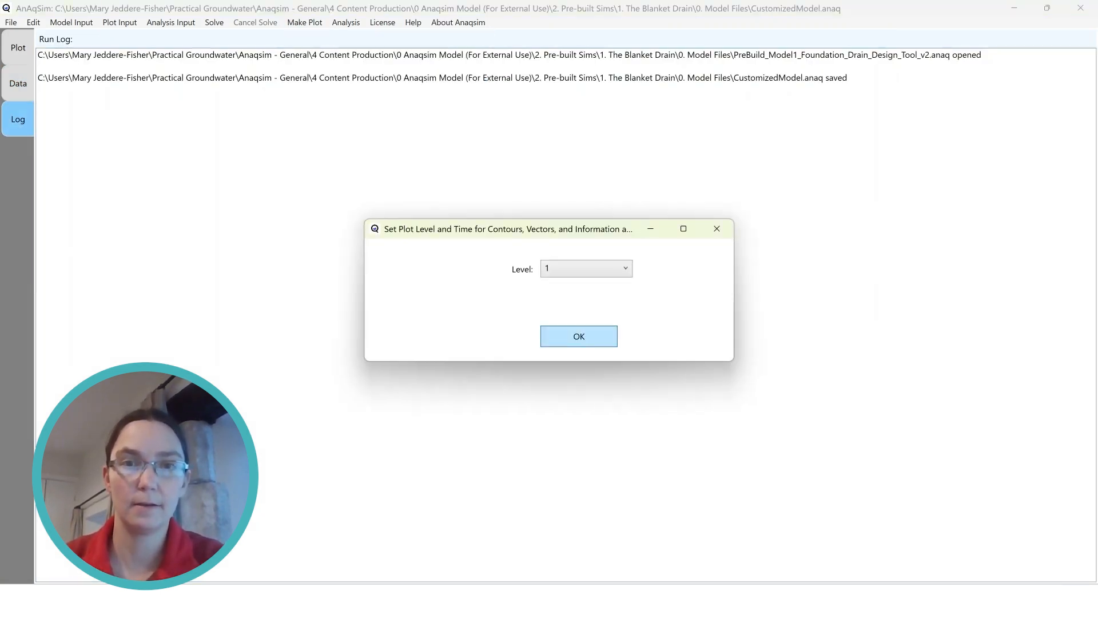
{"action": "key", "text": "Return"}
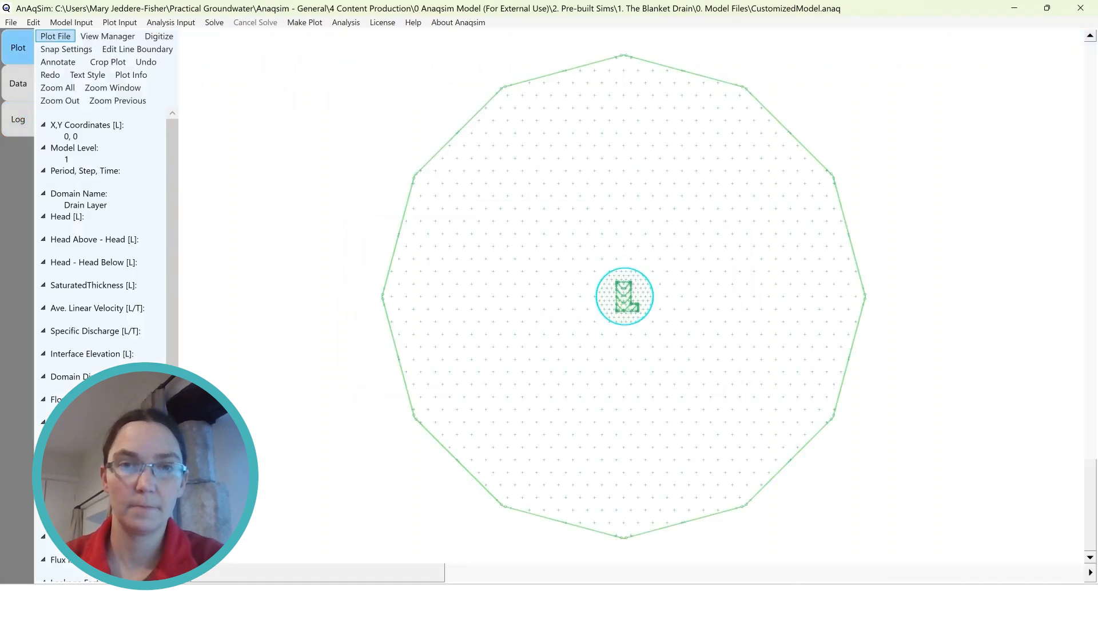
Locate the basemap relative to the model and examine its road, buildings and excavation outline, including the coordinates at the excavation's centre
{"action": "scroll", "coordinate": [539, 341], "scroll_direction": "down", "scroll_amount": 5}
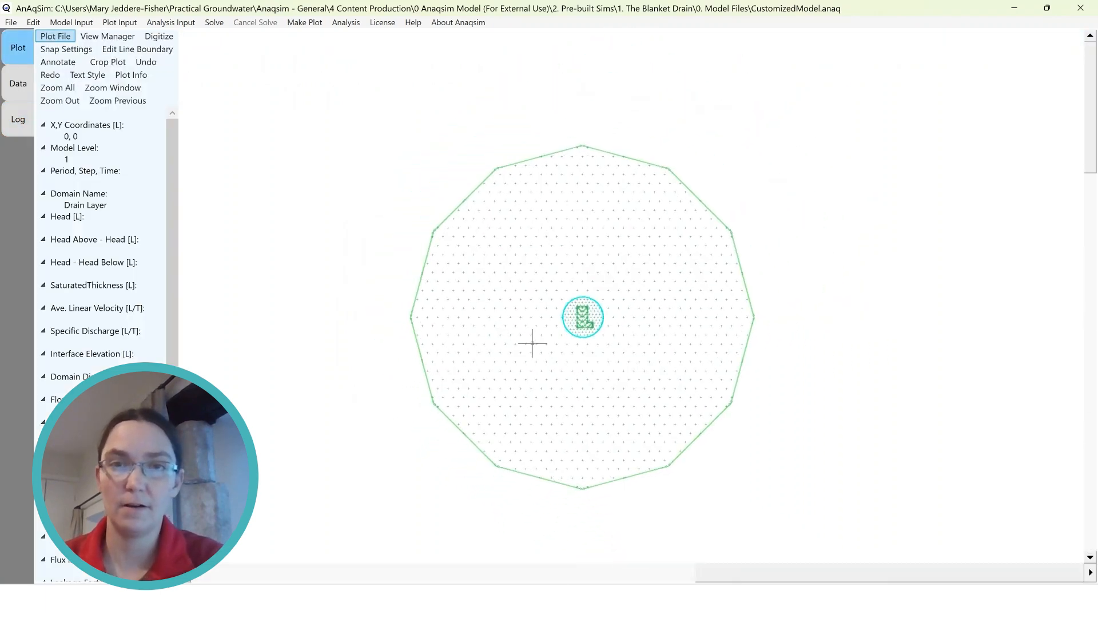
{"action": "scroll", "coordinate": [499, 355], "scroll_direction": "down", "scroll_amount": 4}
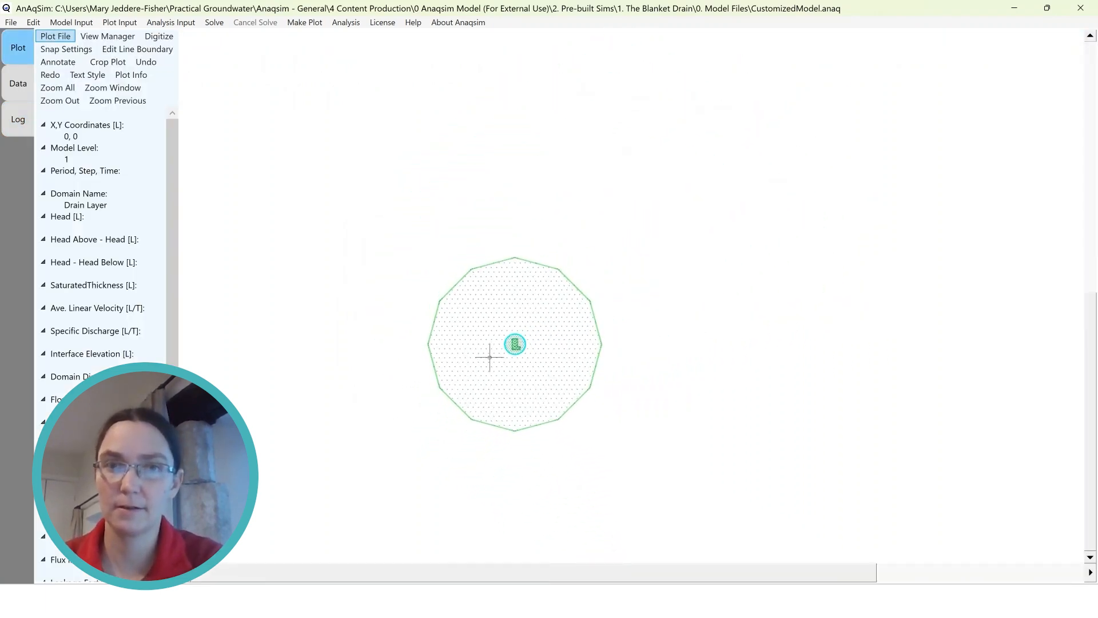
{"action": "scroll", "coordinate": [466, 361], "scroll_direction": "down", "scroll_amount": 4}
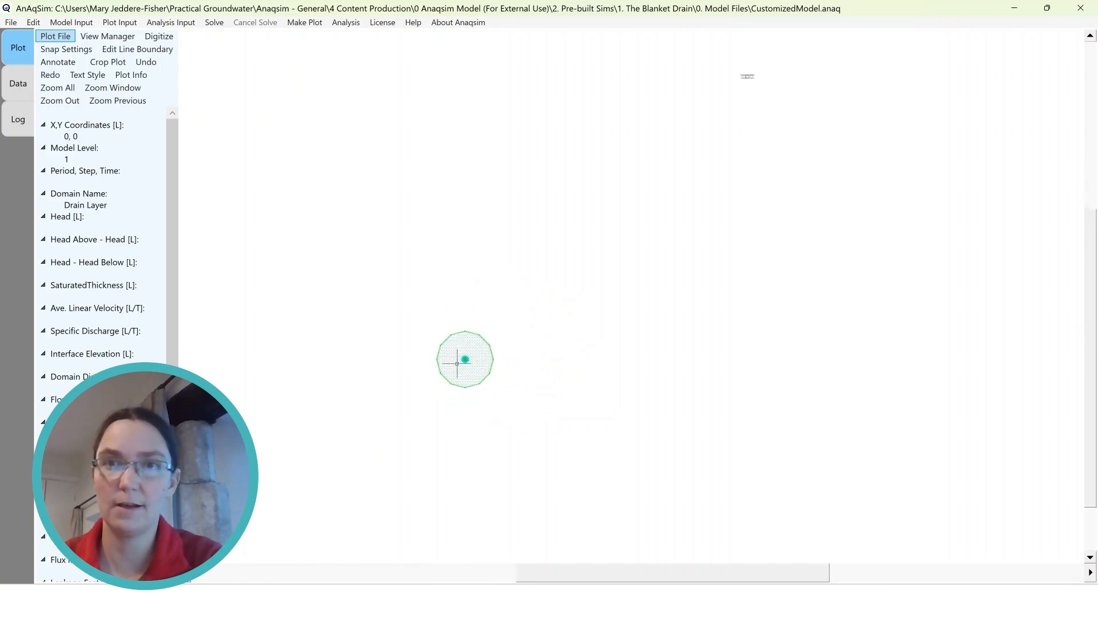
{"action": "scroll", "coordinate": [753, 67], "scroll_direction": "up", "scroll_amount": 6}
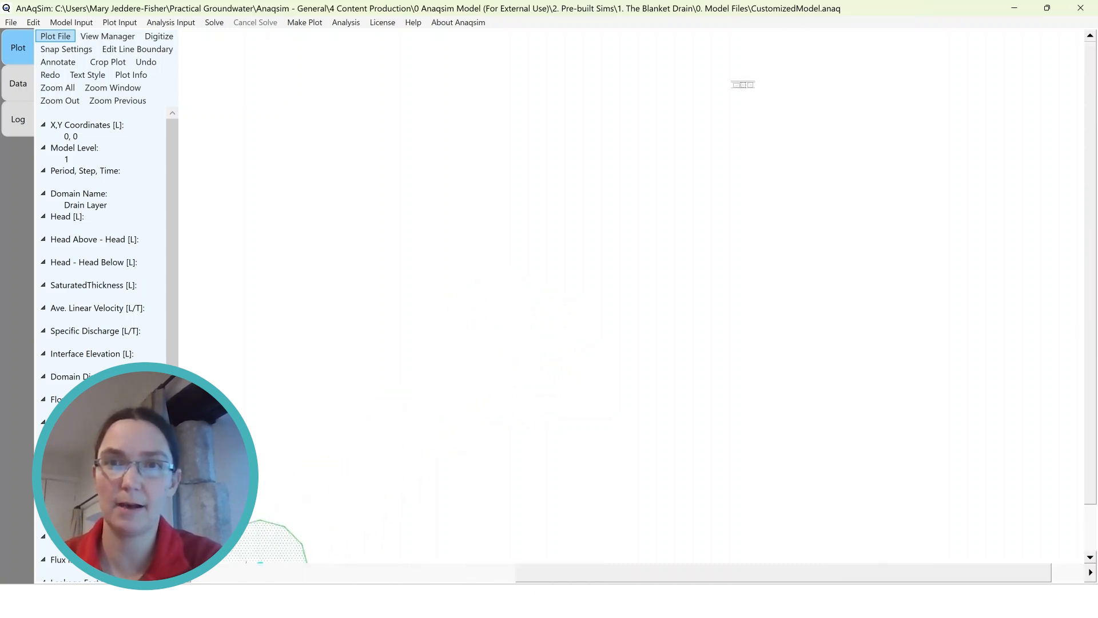
{"action": "scroll", "coordinate": [742, 79], "scroll_direction": "up", "scroll_amount": 5}
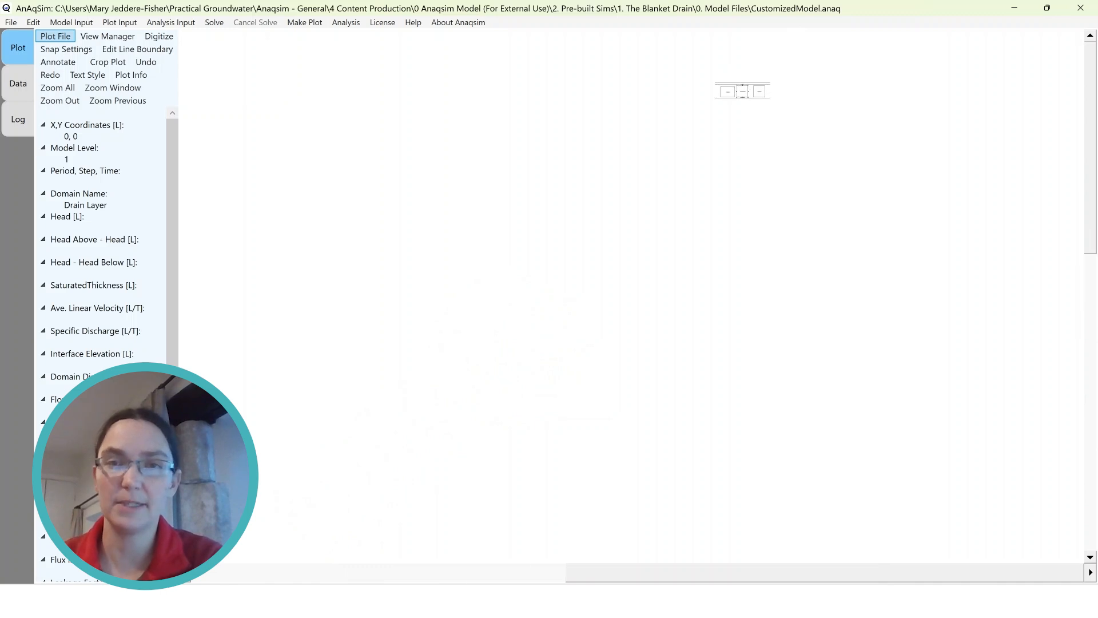
{"action": "scroll", "coordinate": [745, 81], "scroll_direction": "up", "scroll_amount": 5}
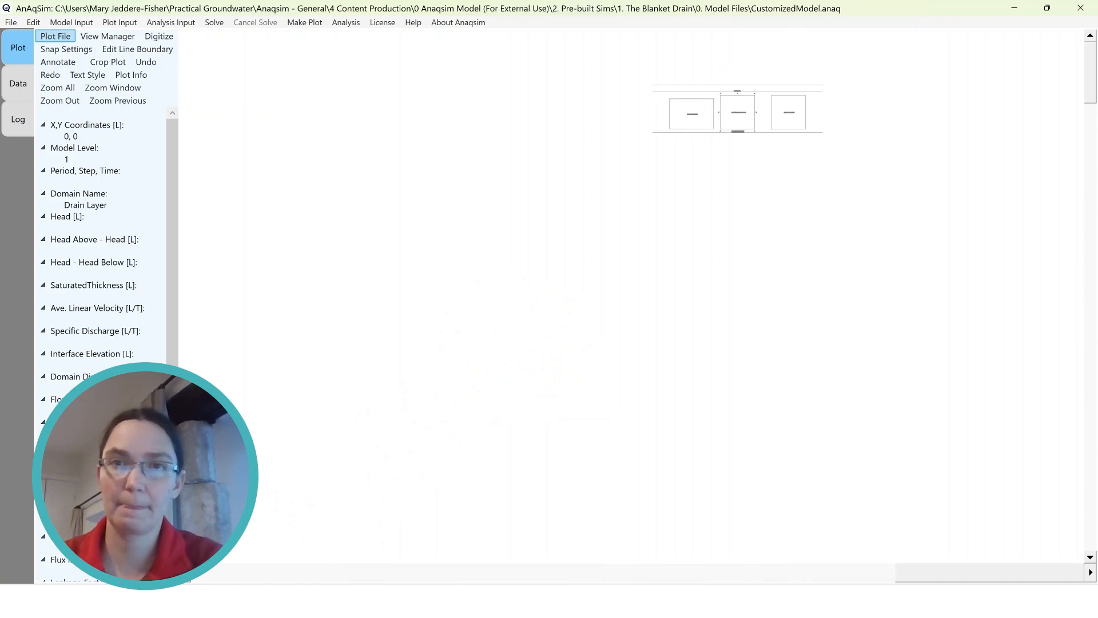
{"action": "scroll", "coordinate": [746, 87], "scroll_direction": "up", "scroll_amount": 5}
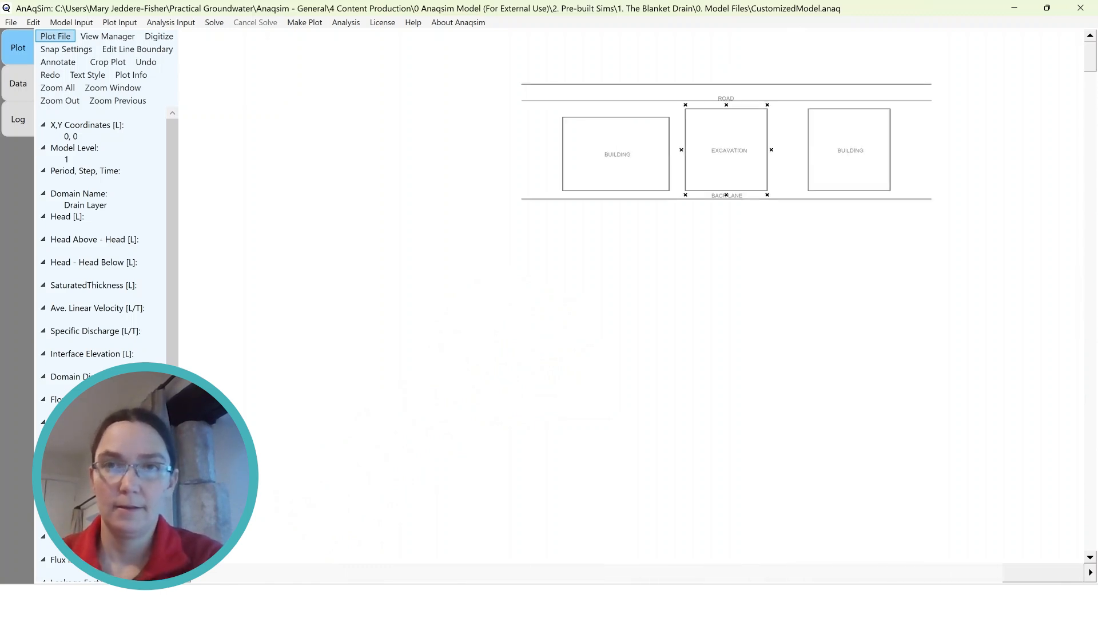
{"action": "scroll", "coordinate": [743, 86], "scroll_direction": "up", "scroll_amount": 1}
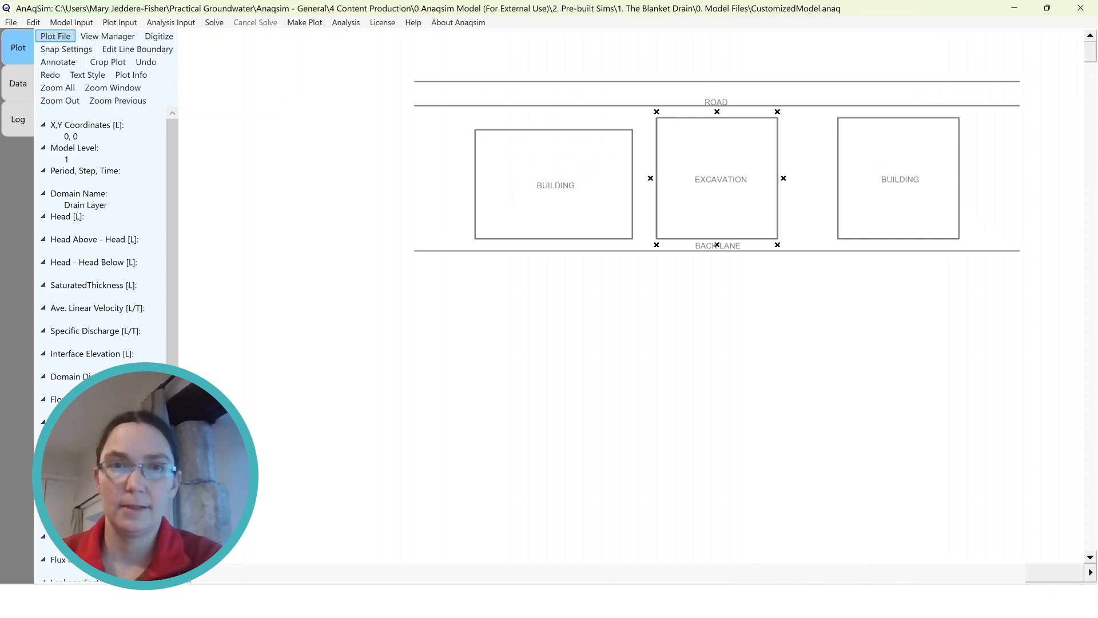
{"action": "scroll", "coordinate": [1007, 65], "scroll_direction": "up", "scroll_amount": 2}
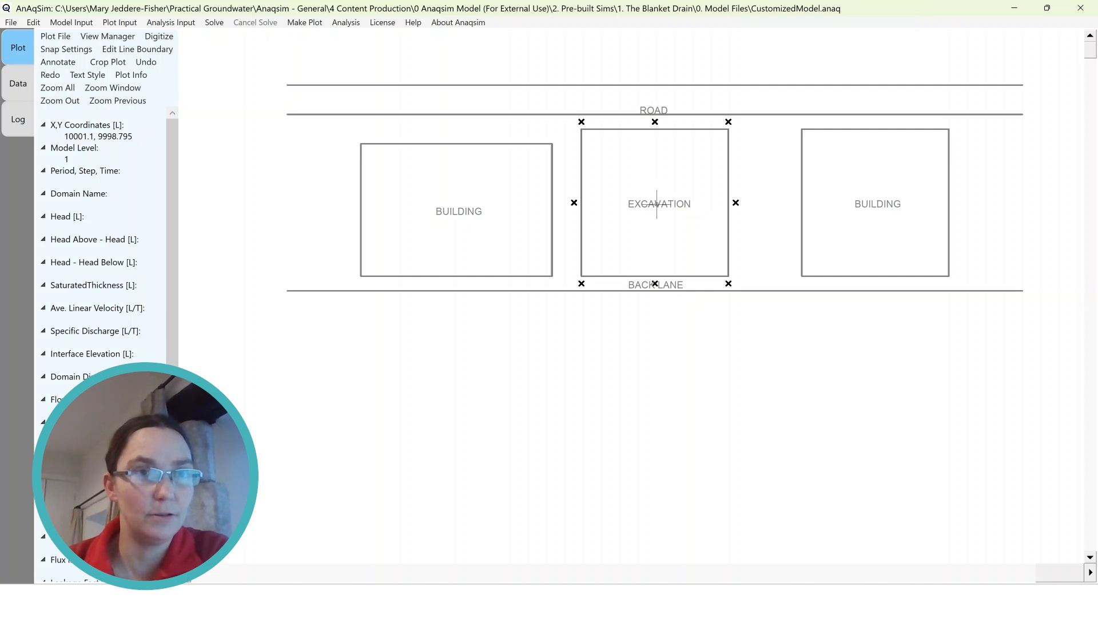
Shift the whole model by 10000 in X and 10000 in Y, replot it at level 1 and check its alignment with the excavation
{"action": "key", "text": "alt"}
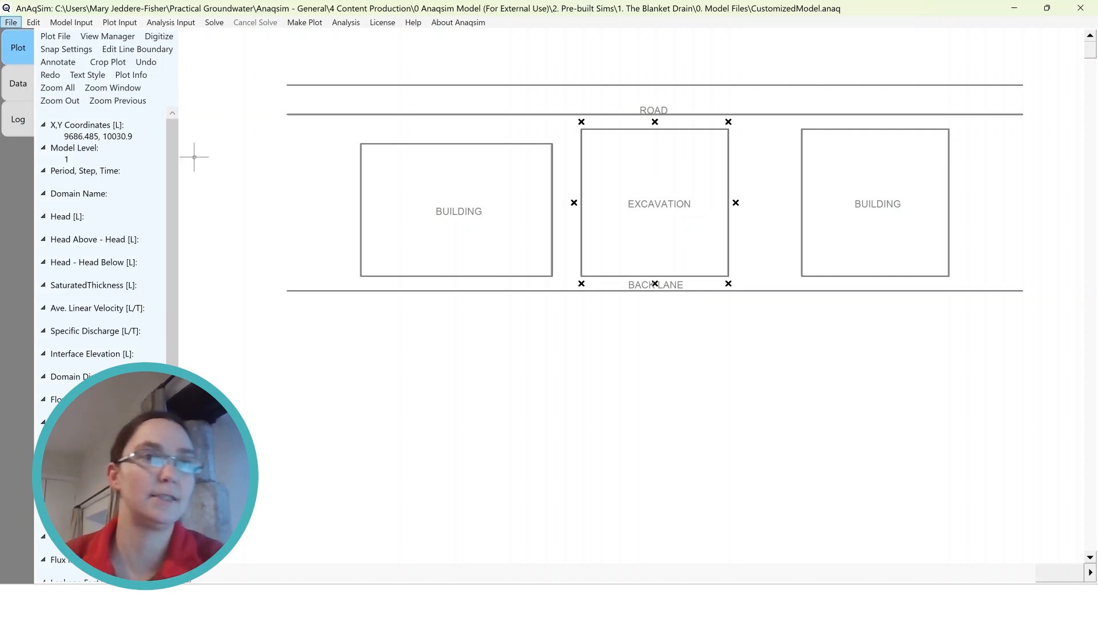
{"action": "key", "text": "Right"}
{"action": "key", "text": "Right"}
{"action": "key", "text": "Down"}
{"action": "key", "text": "Down"}
{"action": "key", "text": "Down"}
{"action": "key", "text": "Down"}
{"action": "key", "text": "Down"}
{"action": "key", "text": "Down"}
{"action": "key", "text": "Down"}
{"action": "key", "text": "Down"}
{"action": "key", "text": "Down"}
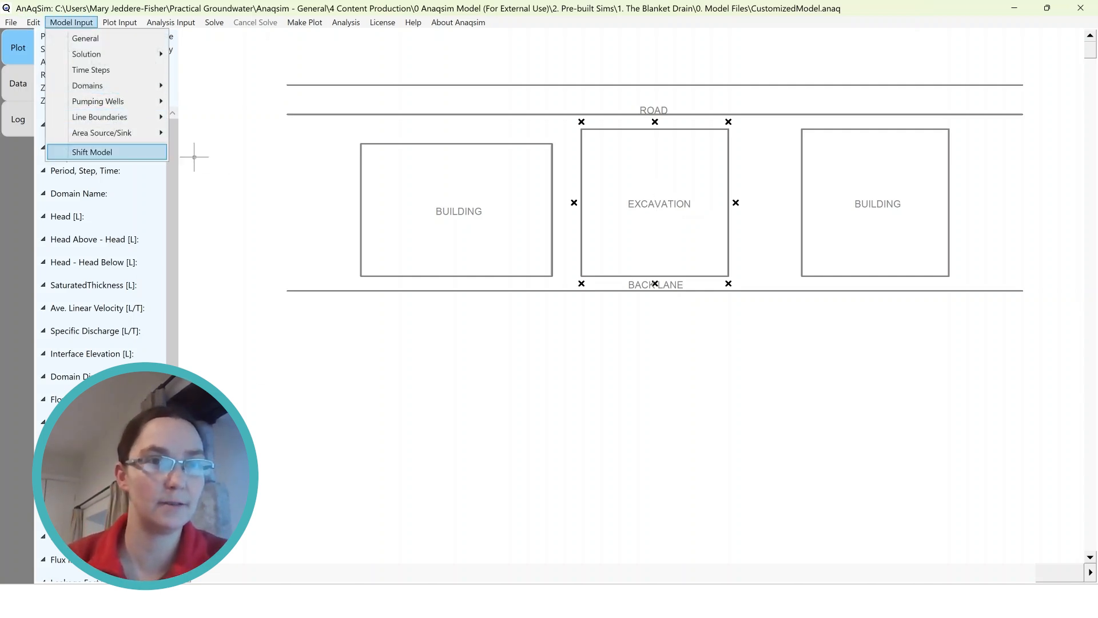
{"action": "key", "text": "Return"}
{"action": "type", "text": "1"}
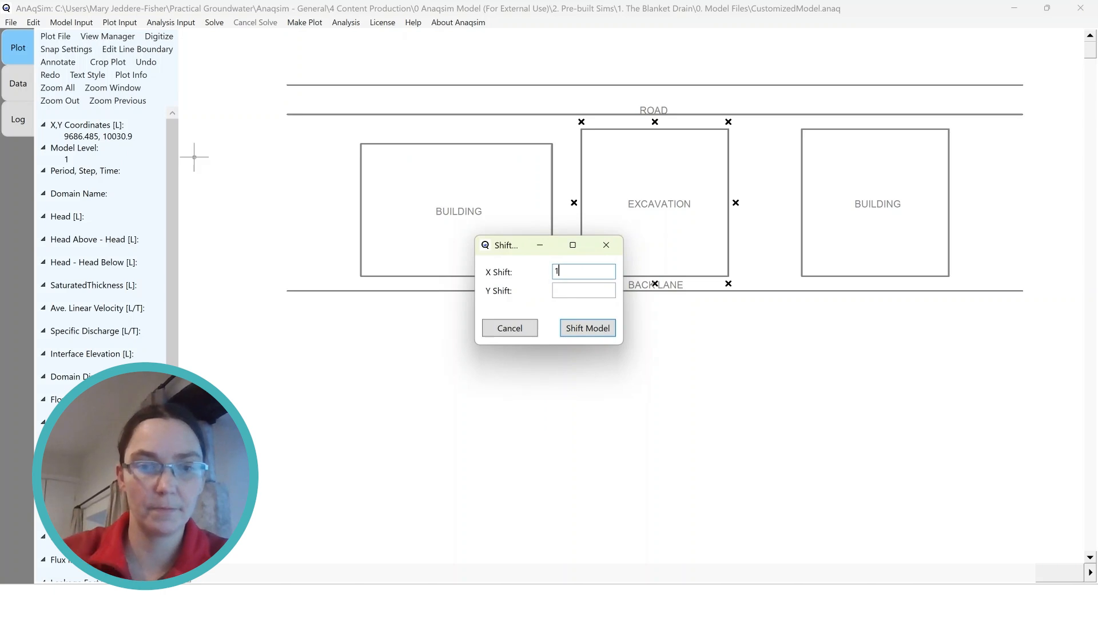
{"action": "type", "text": "0000"}
{"action": "key", "text": "Tab"}
{"action": "type", "text": "10000"}
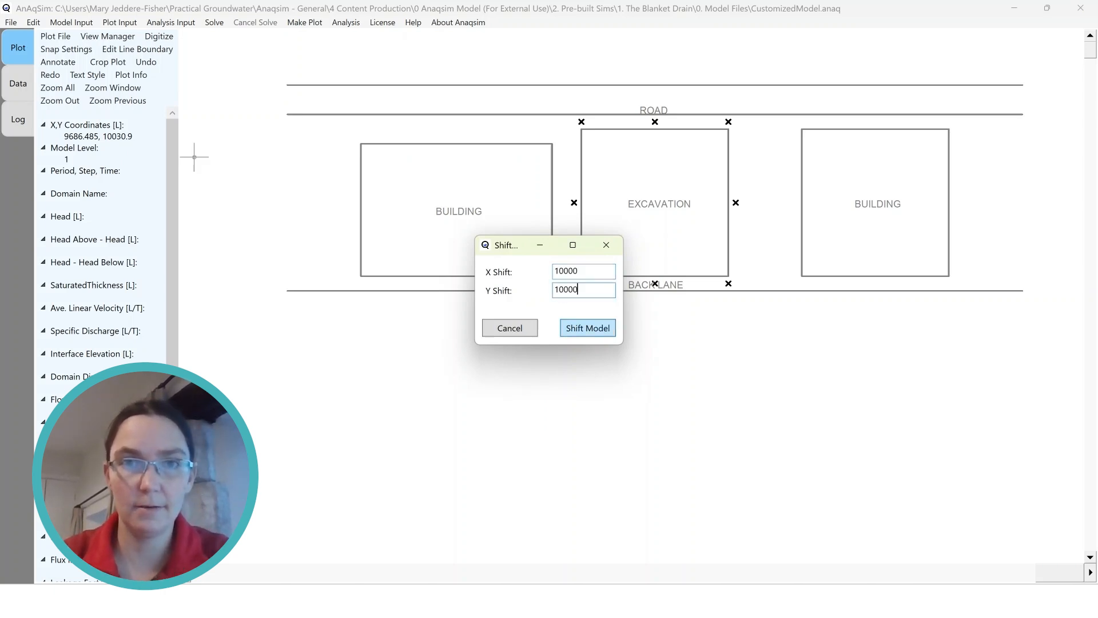
{"action": "key", "text": "Return"}
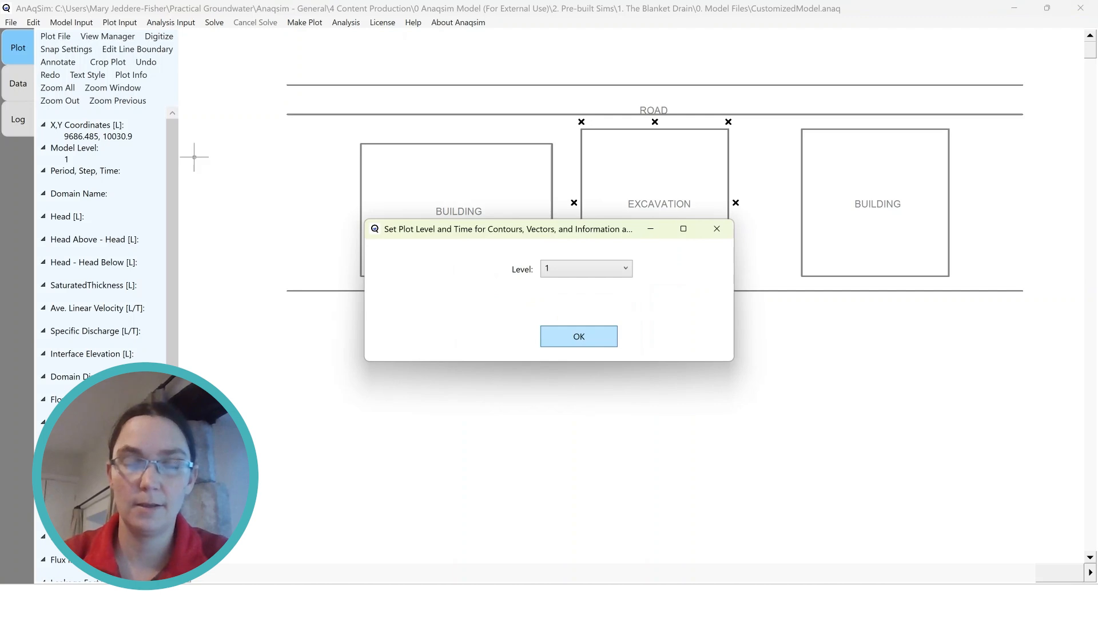
{"action": "left_click", "coordinate": [582, 335]}
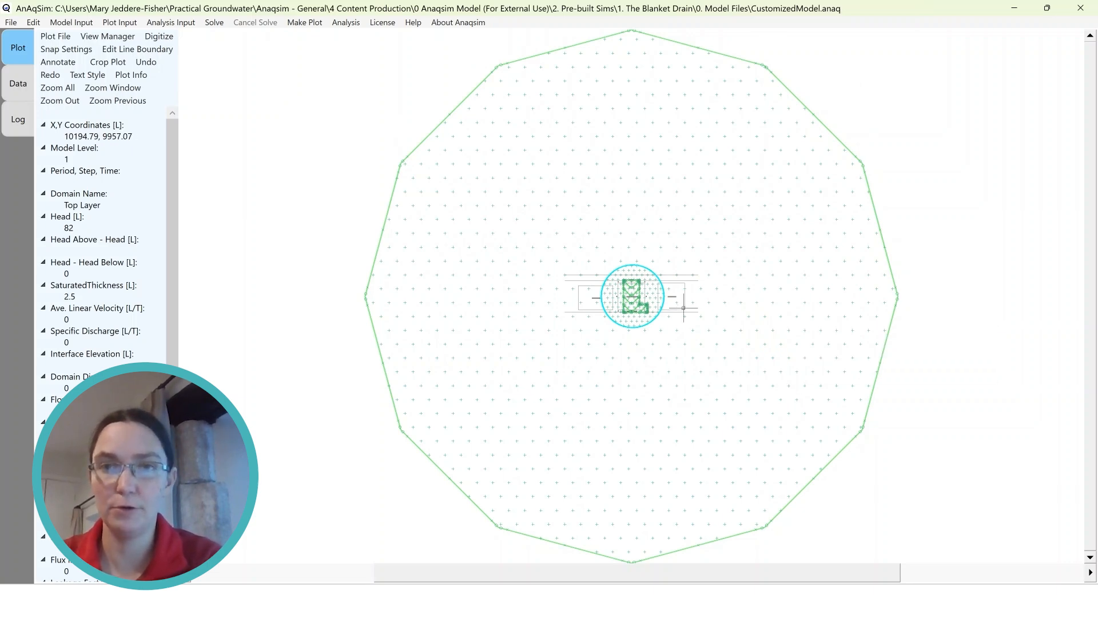
{"action": "scroll", "coordinate": [681, 307], "scroll_direction": "up", "scroll_amount": 1}
{"action": "scroll", "coordinate": [632, 309], "scroll_direction": "up", "scroll_amount": 4}
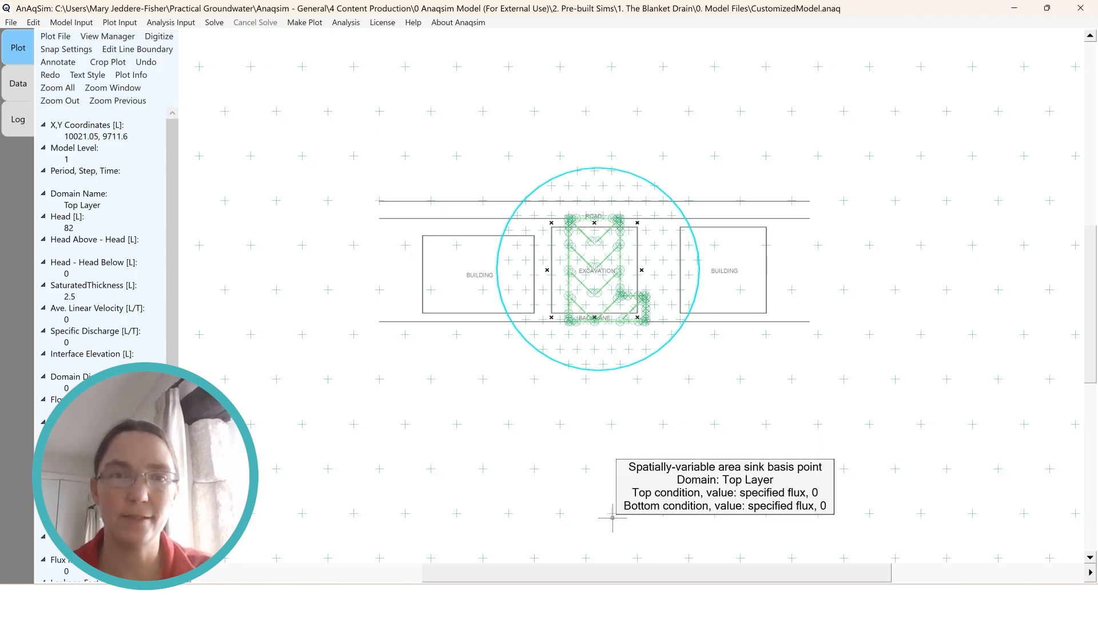
In the confined and/or unconfined domain data, set the Top Layer's top elevation to 33 and bottom elevation to 28
{"action": "left_click", "coordinate": [71, 22]}
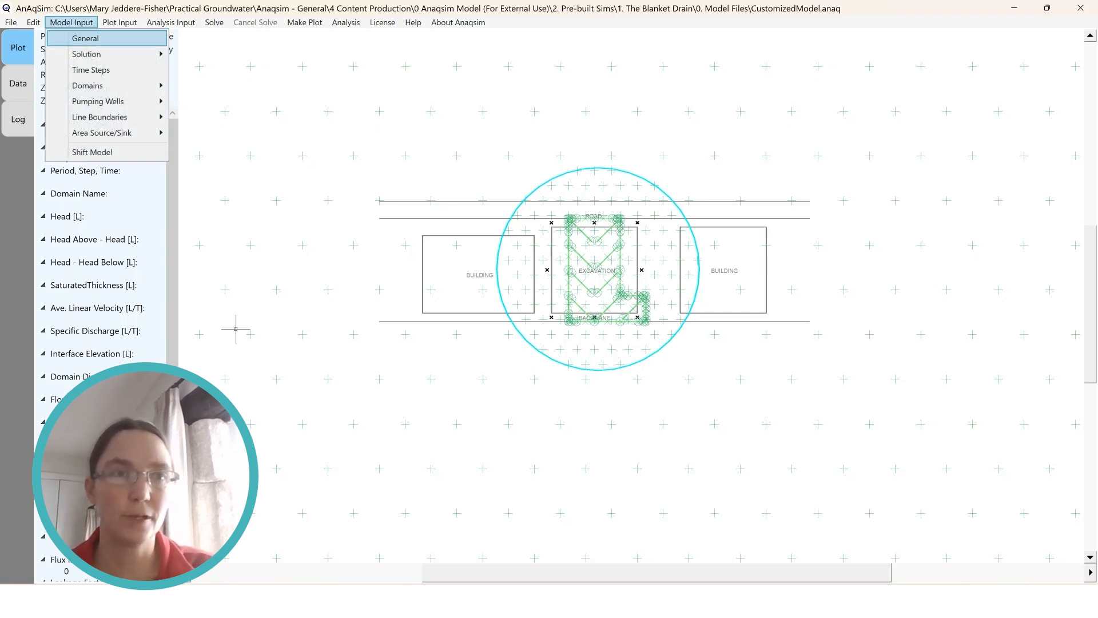
{"action": "mouse_move", "coordinate": [88, 86]}
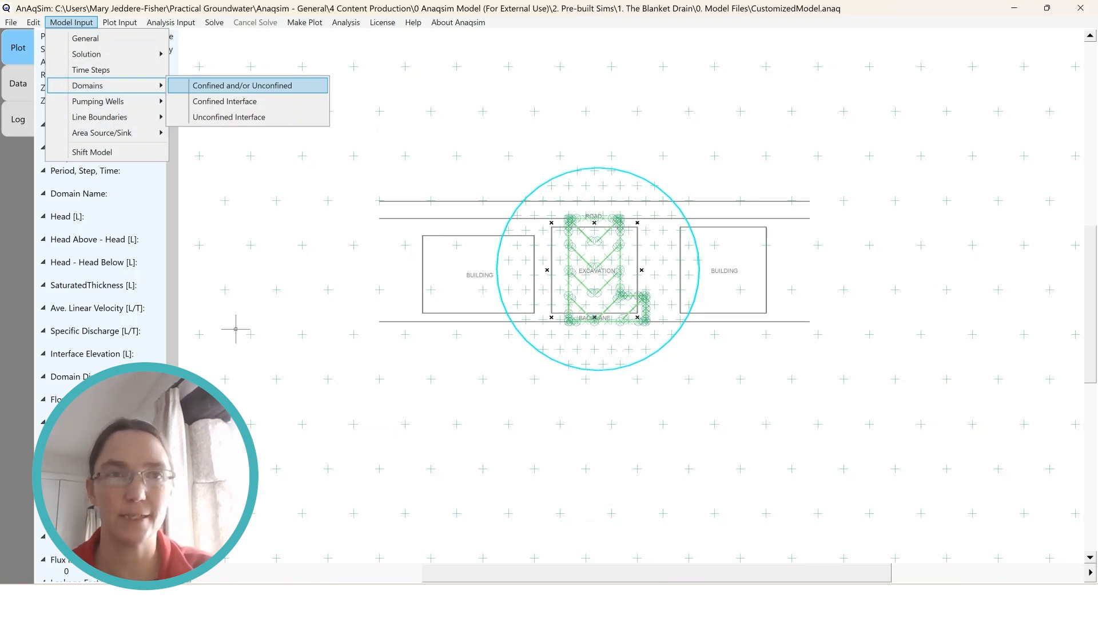
{"action": "left_click", "coordinate": [242, 85]}
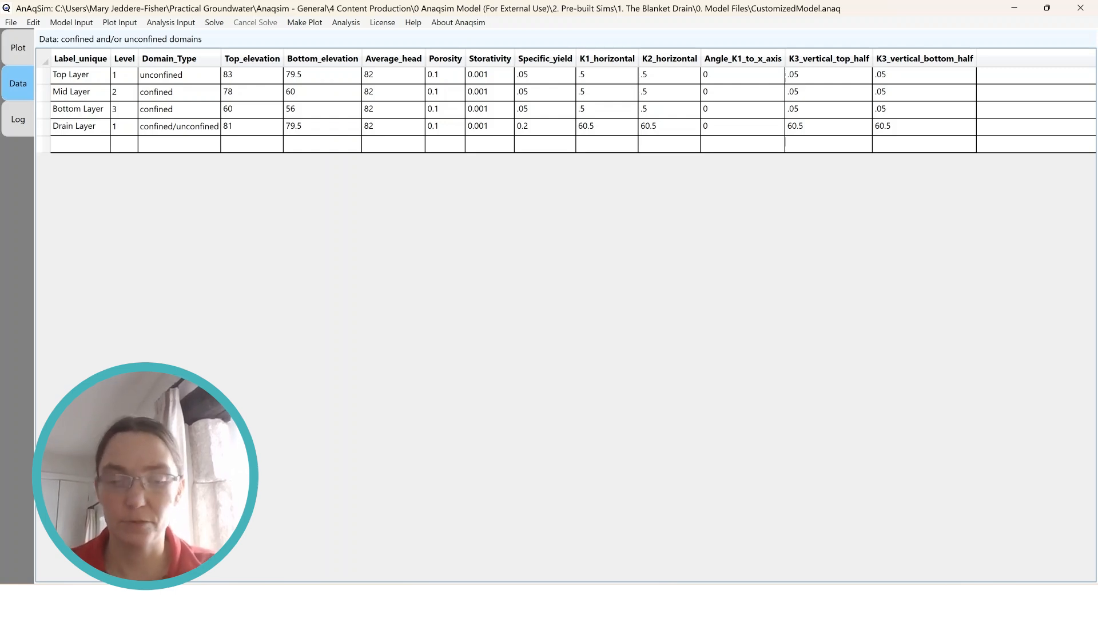
{"action": "double_click", "coordinate": [246, 75]}
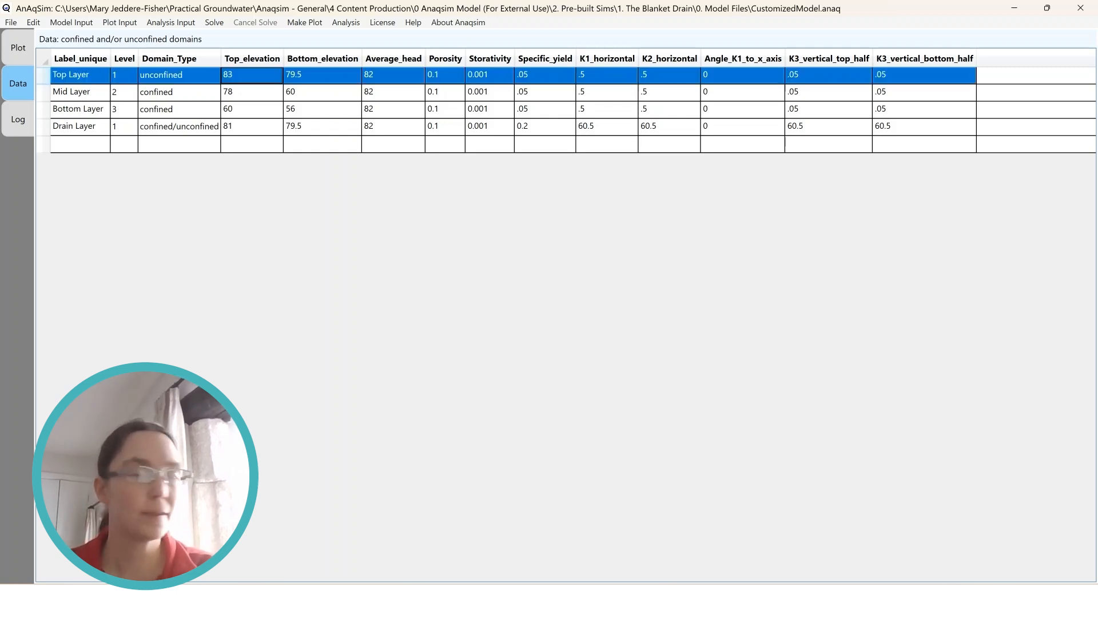
{"action": "type", "text": "33"}
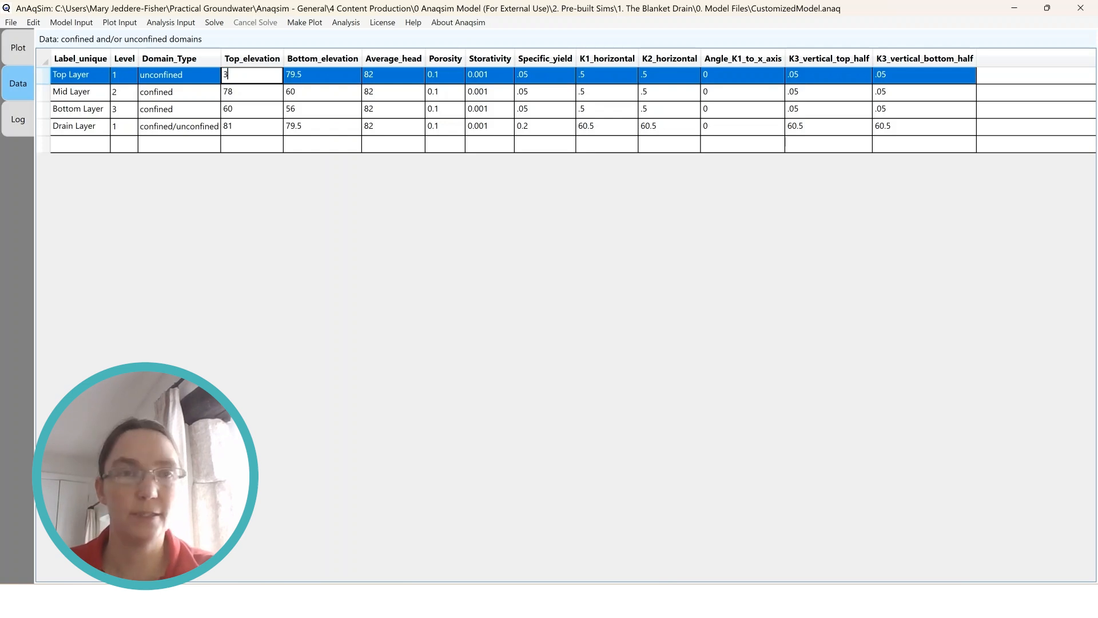
{"action": "key", "text": "Tab"}
{"action": "type", "text": "8"}
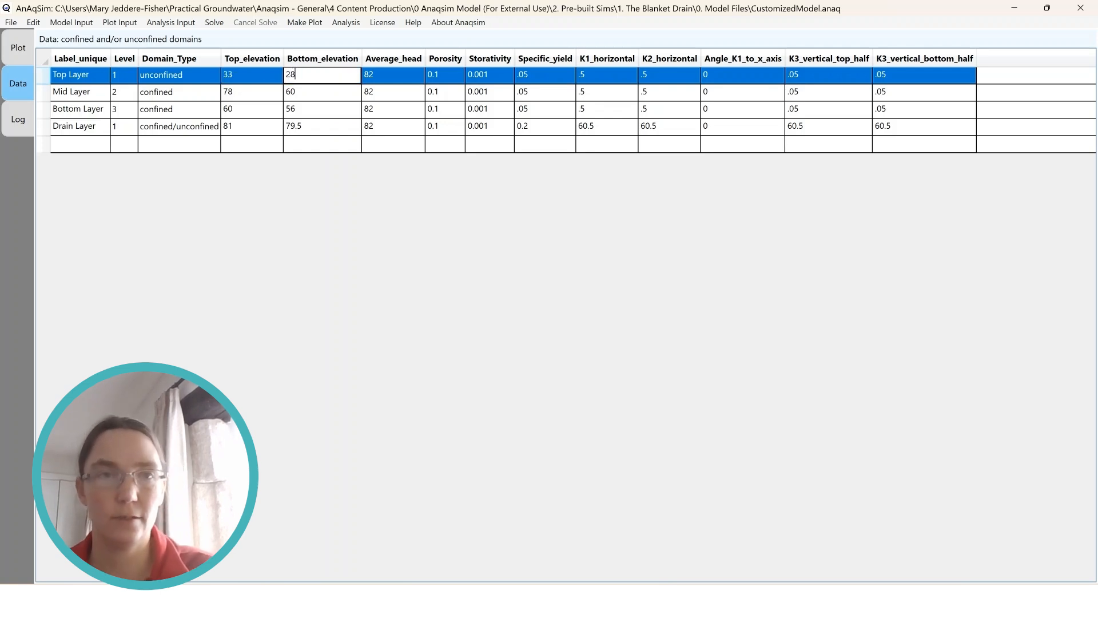
Set the Mid Layer's top elevation to 28 and its bottom elevation to 27
{"action": "double_click", "coordinate": [247, 92]}
{"action": "type", "text": "28"}
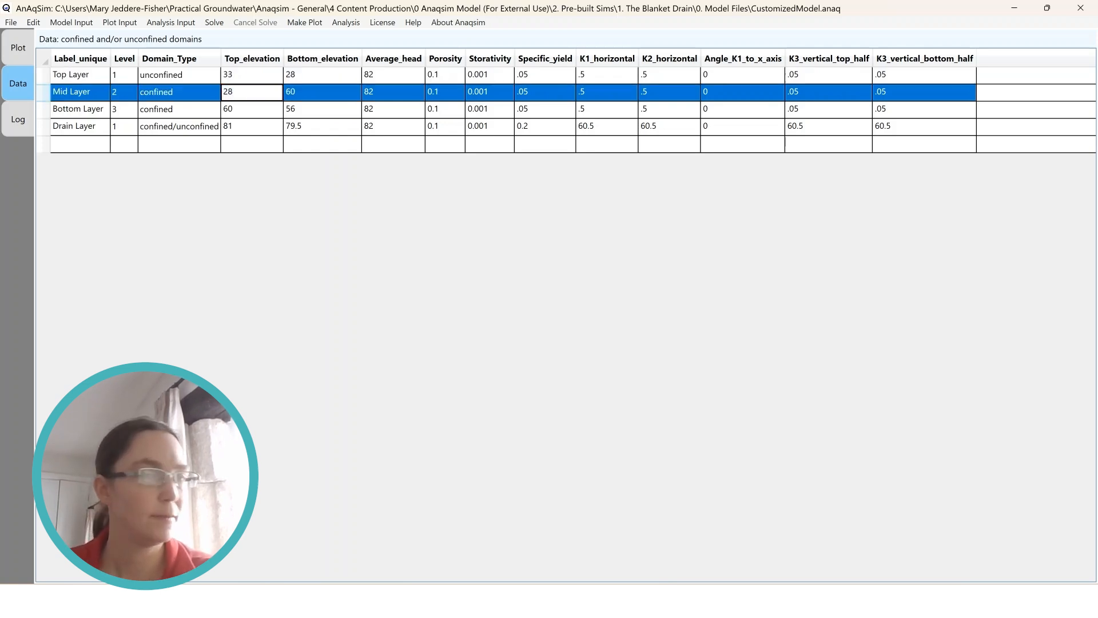
{"action": "key", "text": "Tab"}
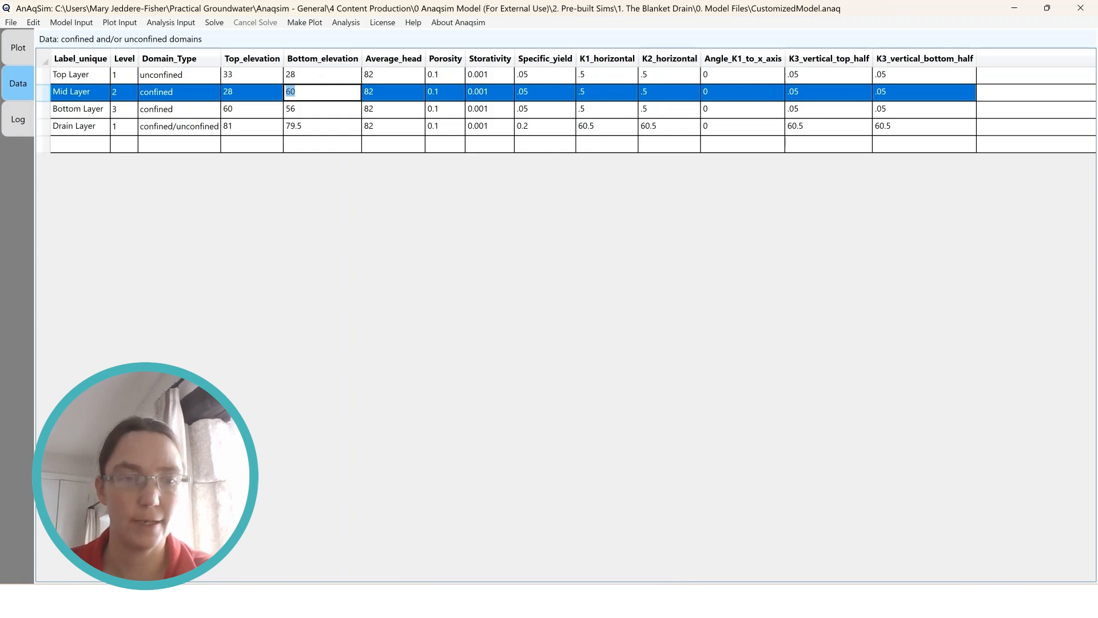
{"action": "type", "text": "27"}
Set the Bottom Layer's top elevation to 27 and its bottom elevation to 26
{"action": "double_click", "coordinate": [252, 109]}
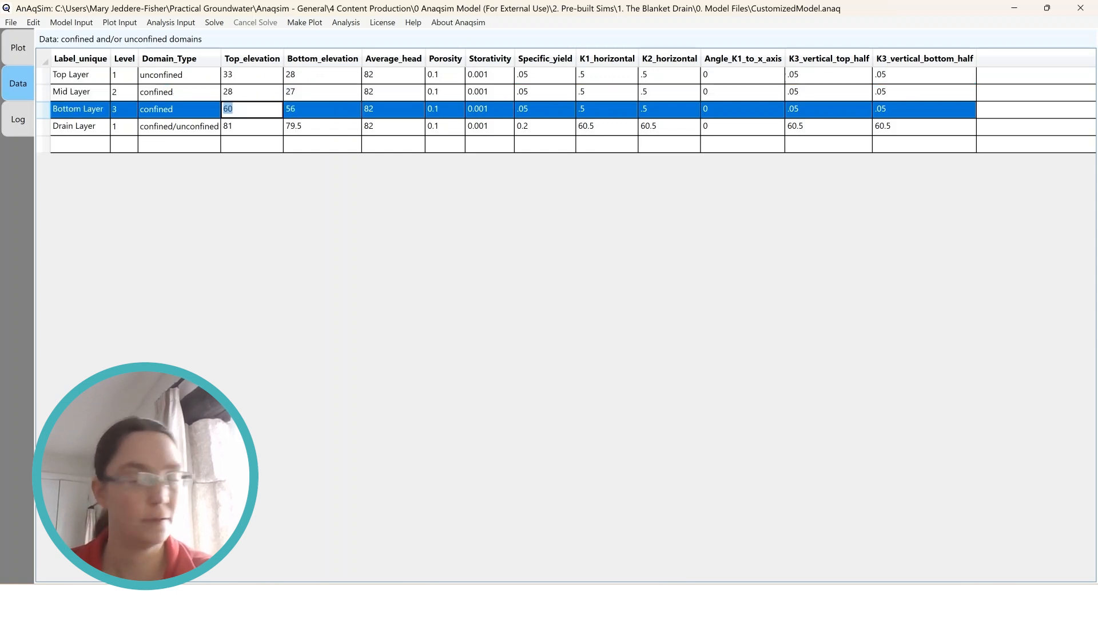
{"action": "type", "text": "27"}
{"action": "key", "text": "Tab"}
{"action": "type", "text": "2"}
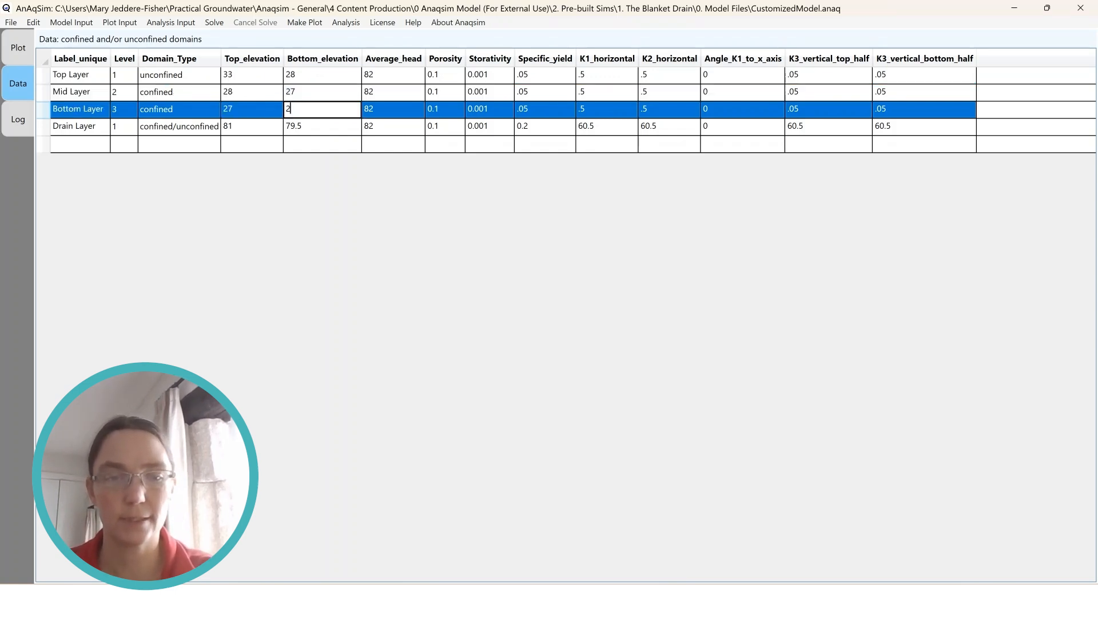
{"action": "type", "text": "6"}
Set the Drain Layer's top elevation to 29 and its bottom elevation to 28
{"action": "double_click", "coordinate": [252, 126]}
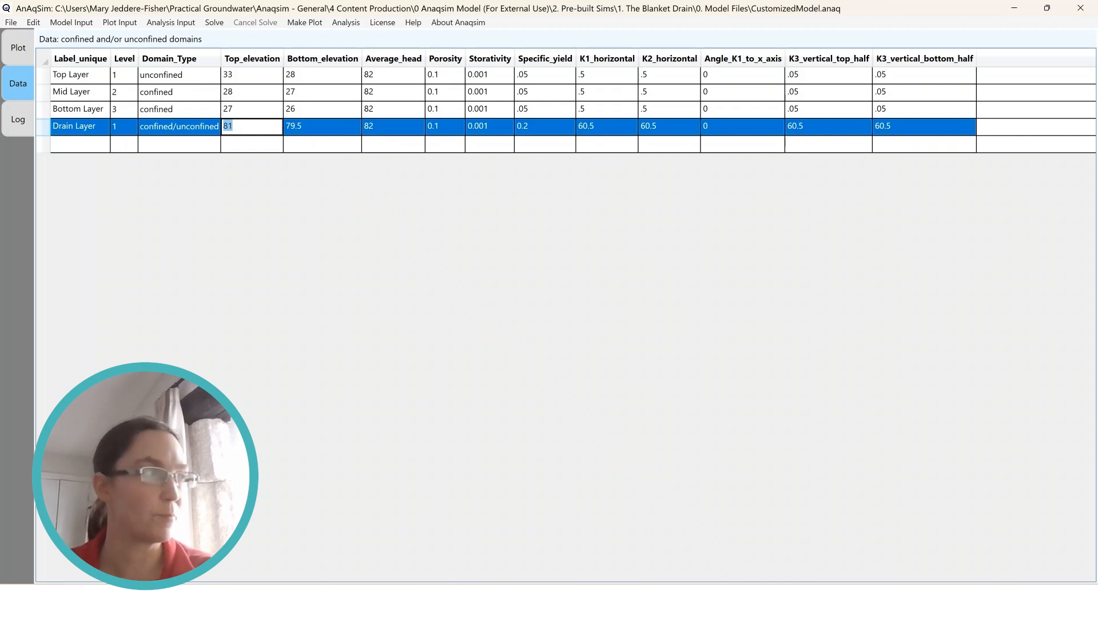
{"action": "type", "text": "29"}
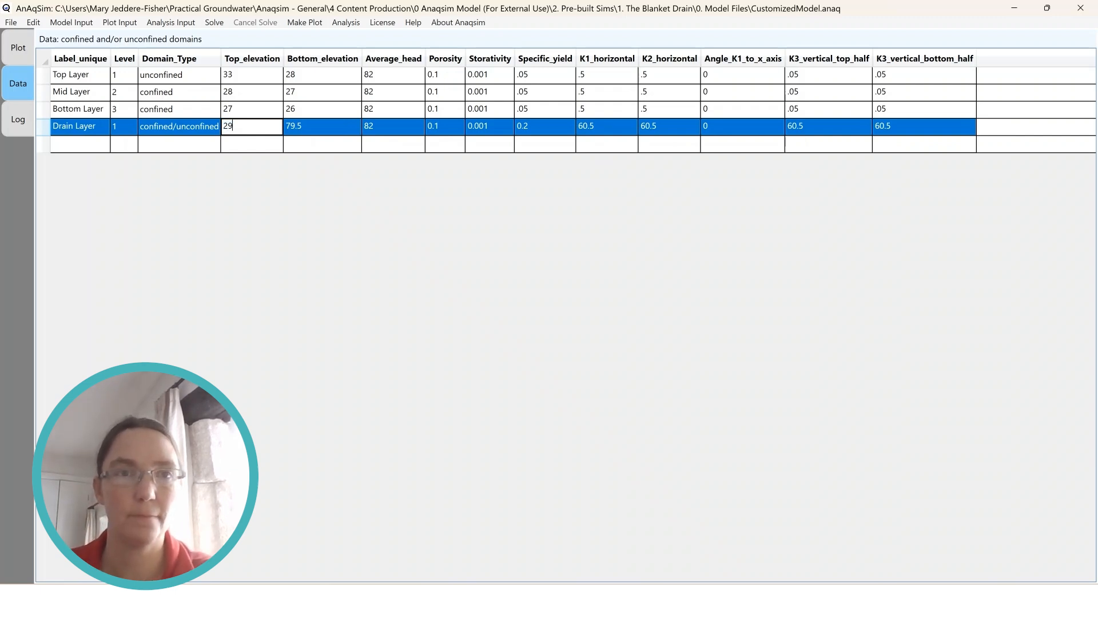
{"action": "key", "text": "Tab"}
{"action": "type", "text": "28"}
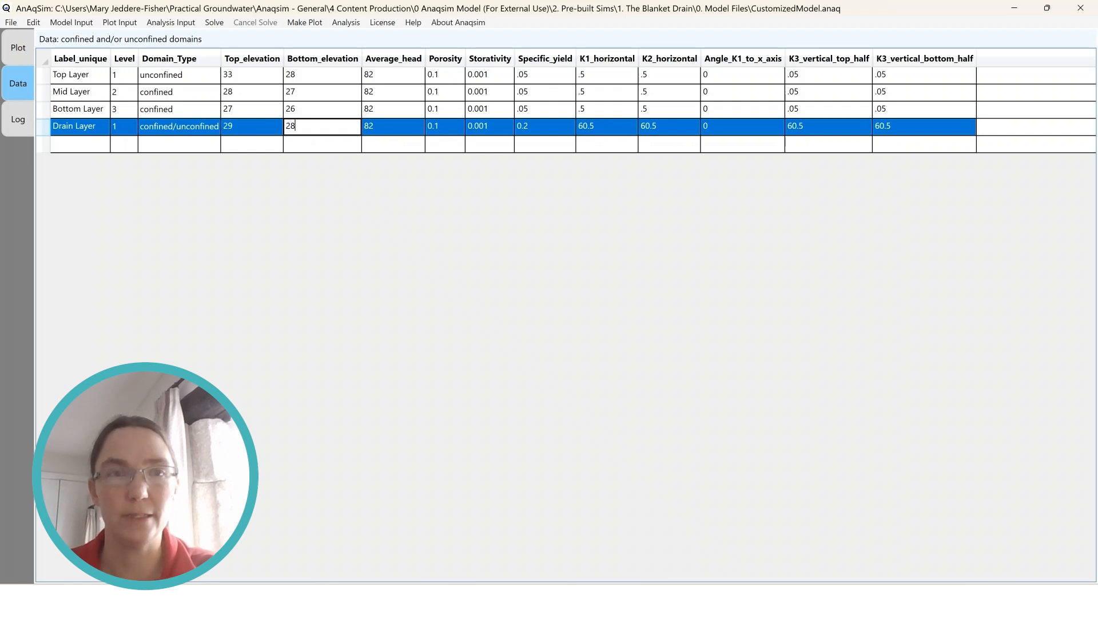
{"action": "left_click", "coordinate": [322, 110]}
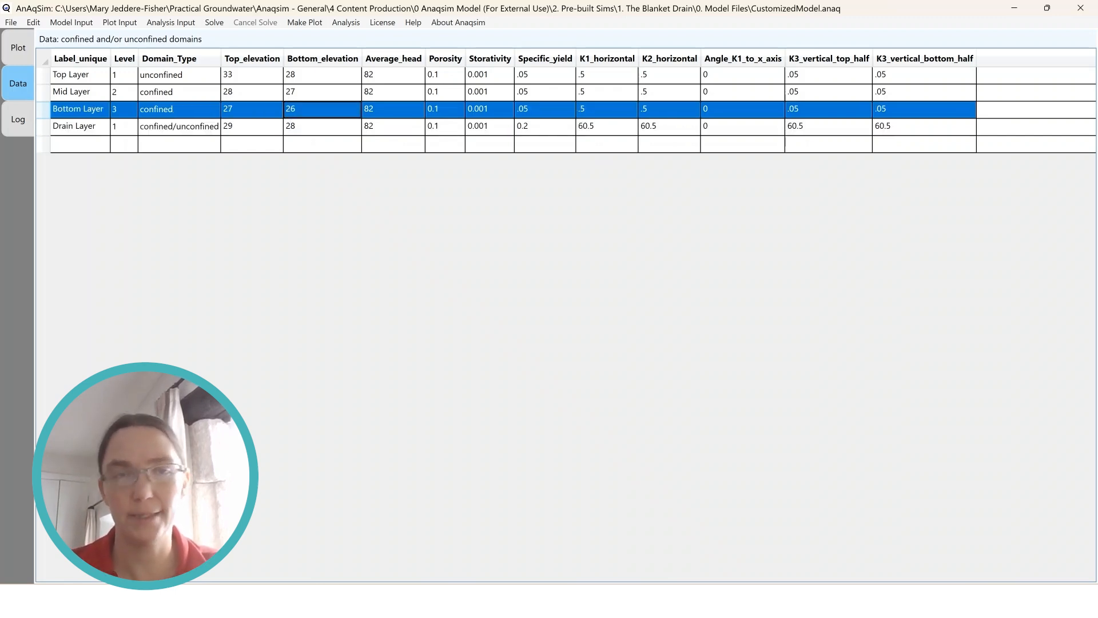
Set the average head to 30.6 for all four domains: Top, Mid, Bottom and Drain Layer
{"action": "double_click", "coordinate": [394, 75]}
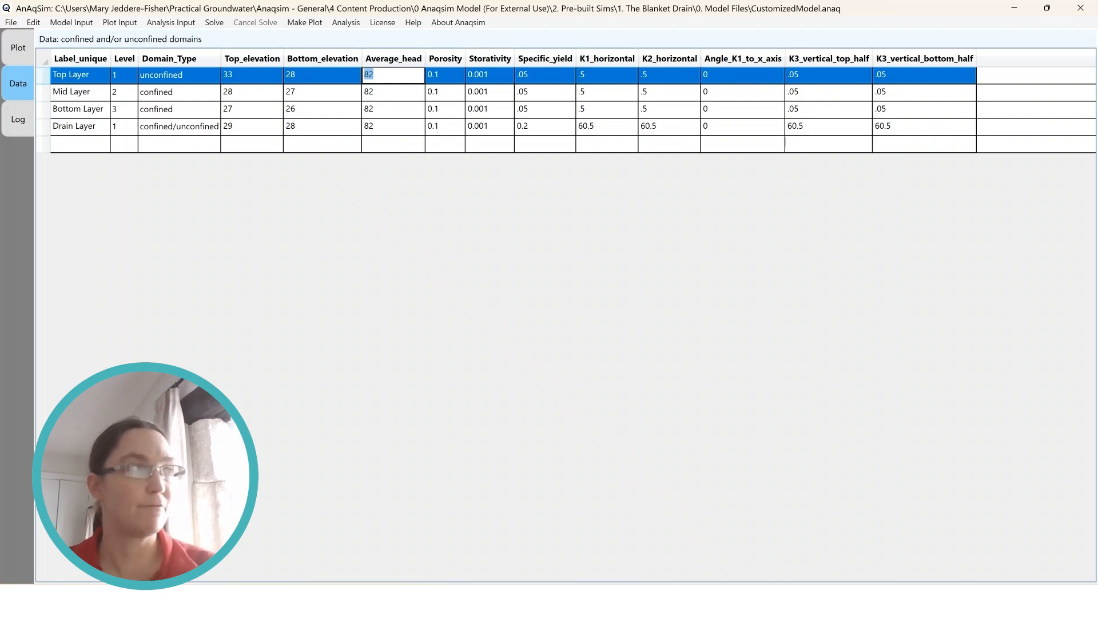
{"action": "type", "text": "30.6"}
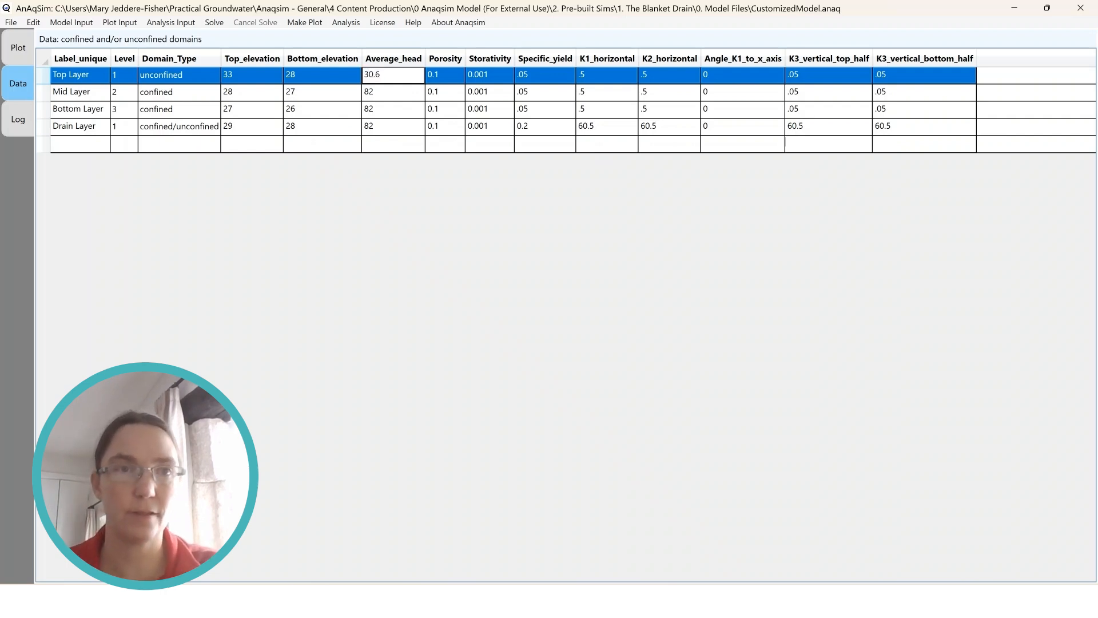
{"action": "key", "text": "Return"}
{"action": "type", "text": "3"}
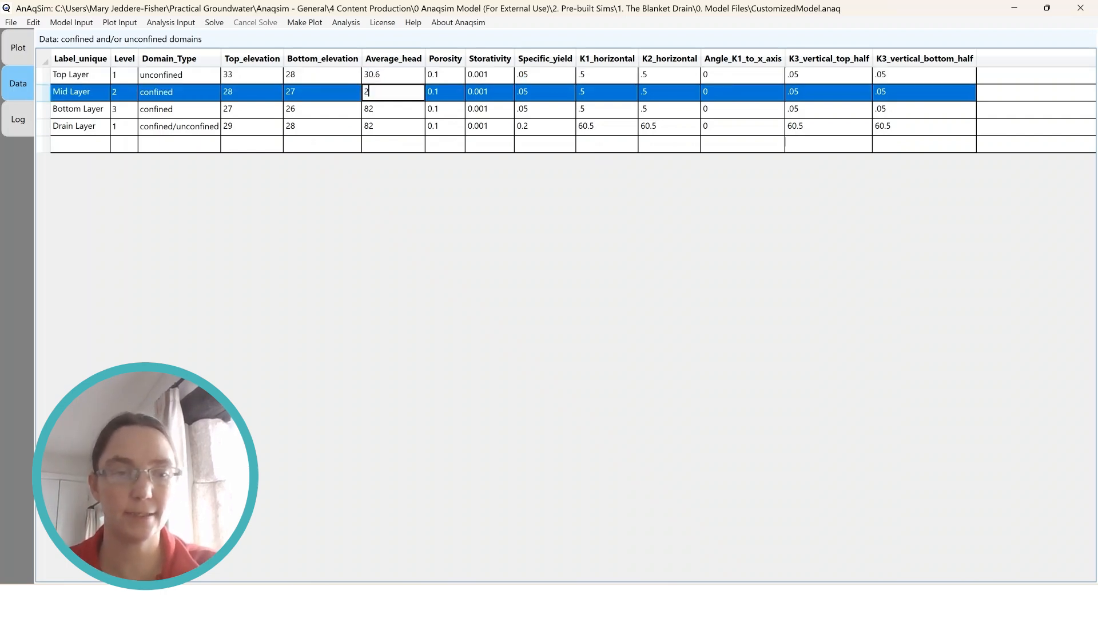
{"action": "type", "text": "0.6"}
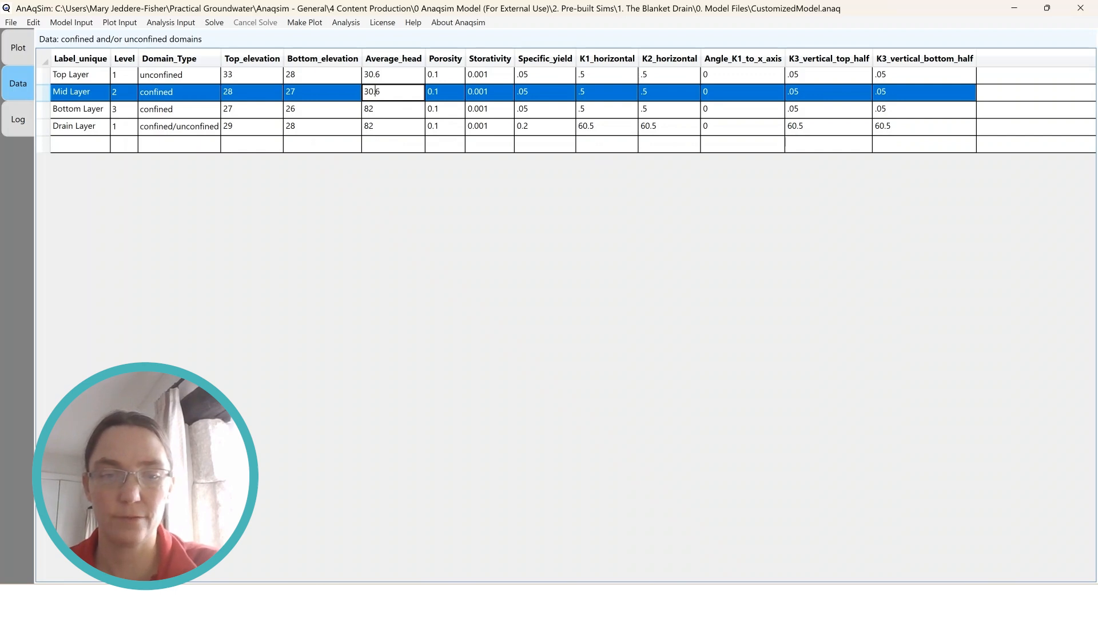
{"action": "key", "text": "Return"}
{"action": "type", "text": "30.6"}
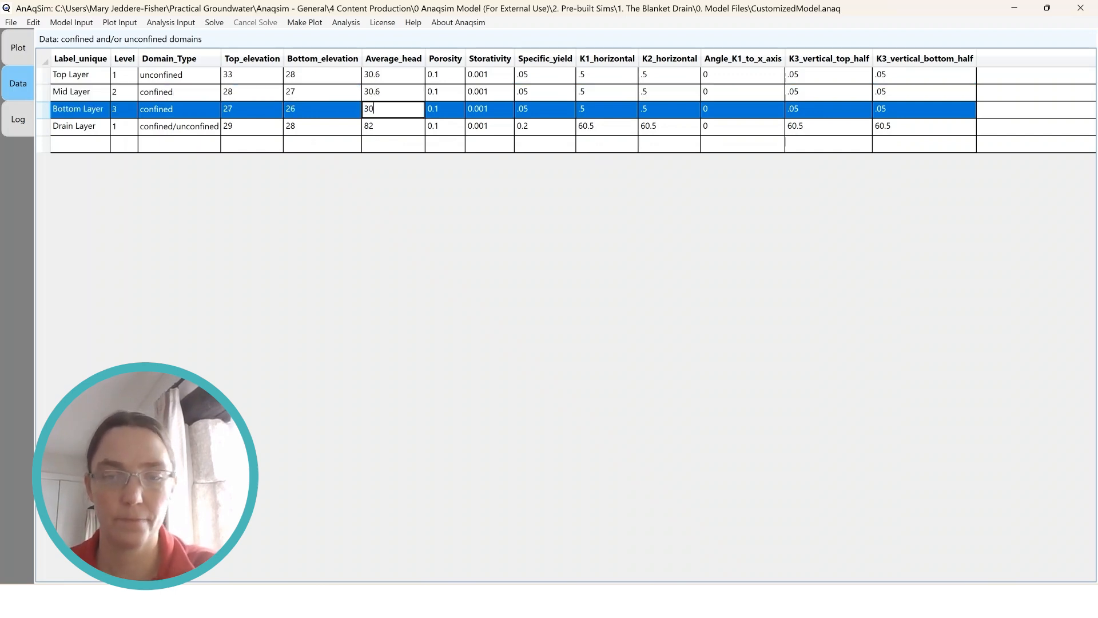
{"action": "key", "text": "Return"}
{"action": "type", "text": "30.6"}
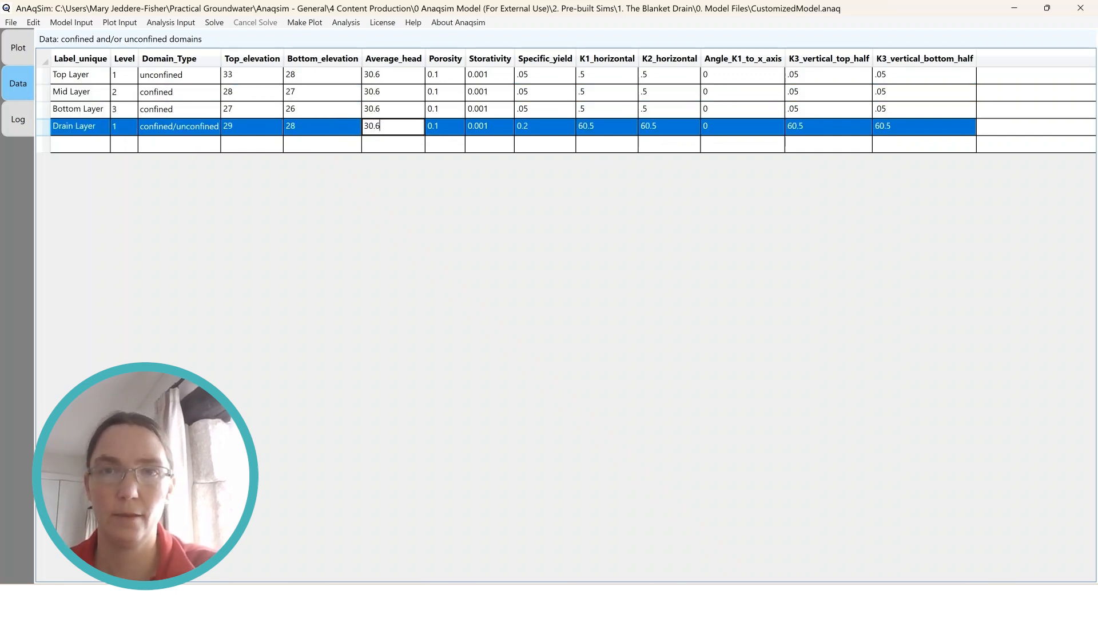
{"action": "key", "text": "Return"}
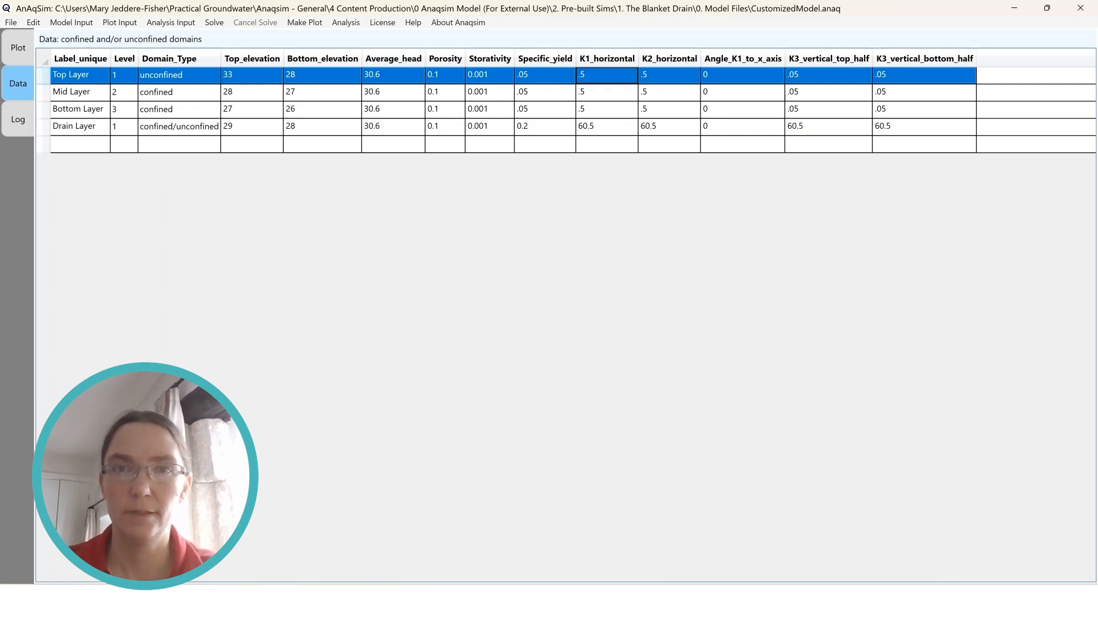
Set the K1 horizontal conductivity of the Top, Mid and Bottom Layers to 0.8
{"action": "left_click", "coordinate": [606, 75]}
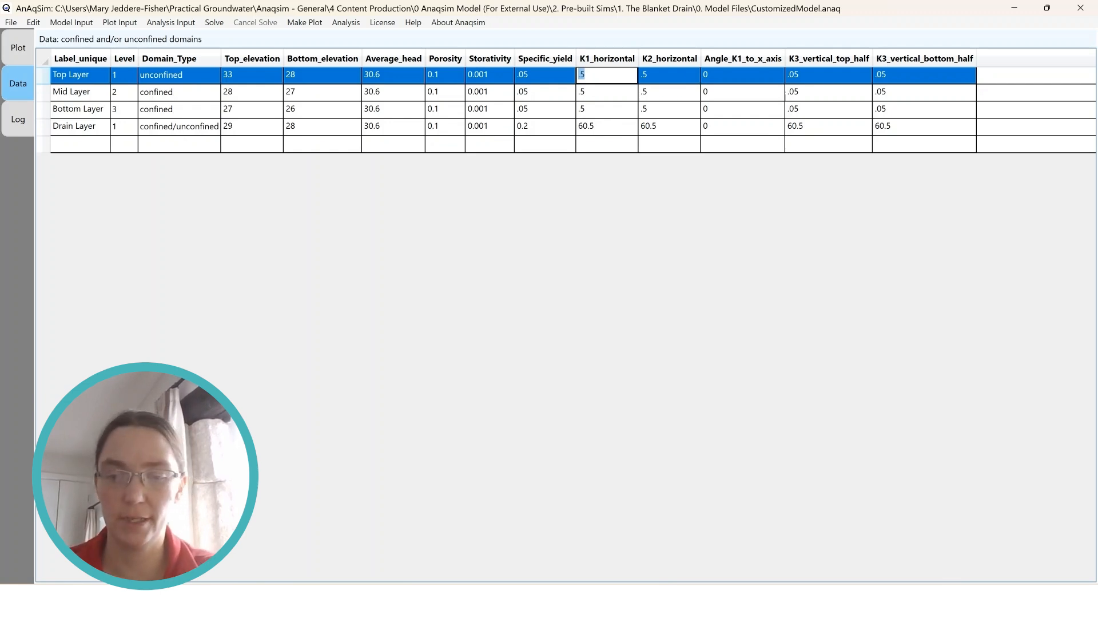
{"action": "type", "text": "0.8"}
{"action": "key", "text": "Return"}
{"action": "type", "text": "0"}
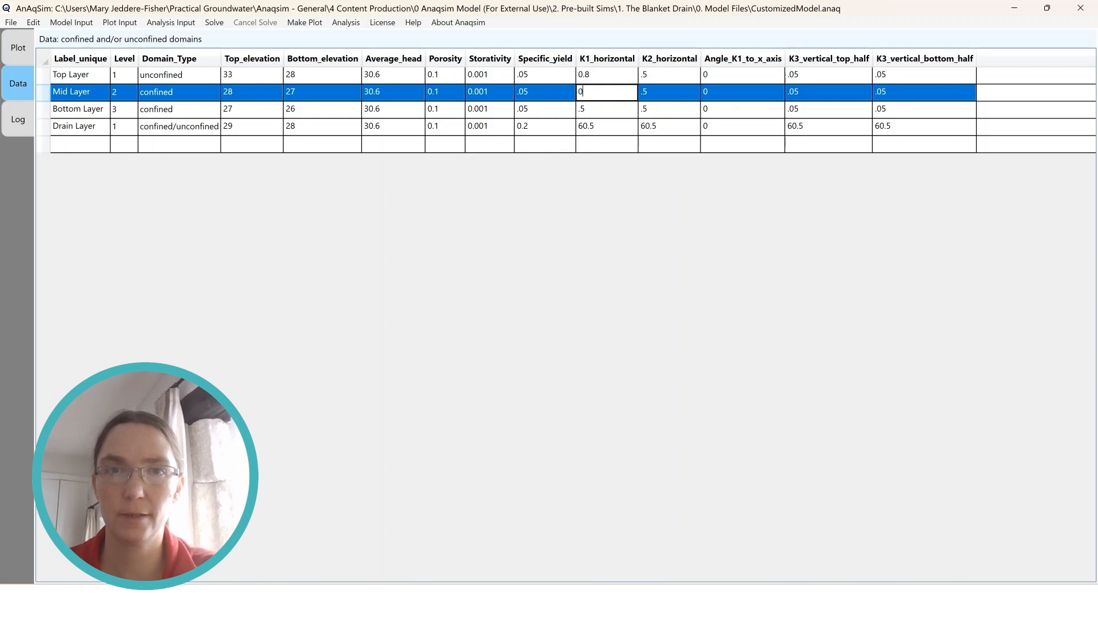
{"action": "type", "text": ".8"}
{"action": "key", "text": "Return"}
Set the K2 horizontal conductivity of the Top, Mid and Bottom Layers to 0.8
{"action": "type", "text": "0.8"}
{"action": "key", "text": "Up"}
{"action": "key", "text": "Up"}
{"action": "key", "text": "Right"}
{"action": "type", "text": "0."}
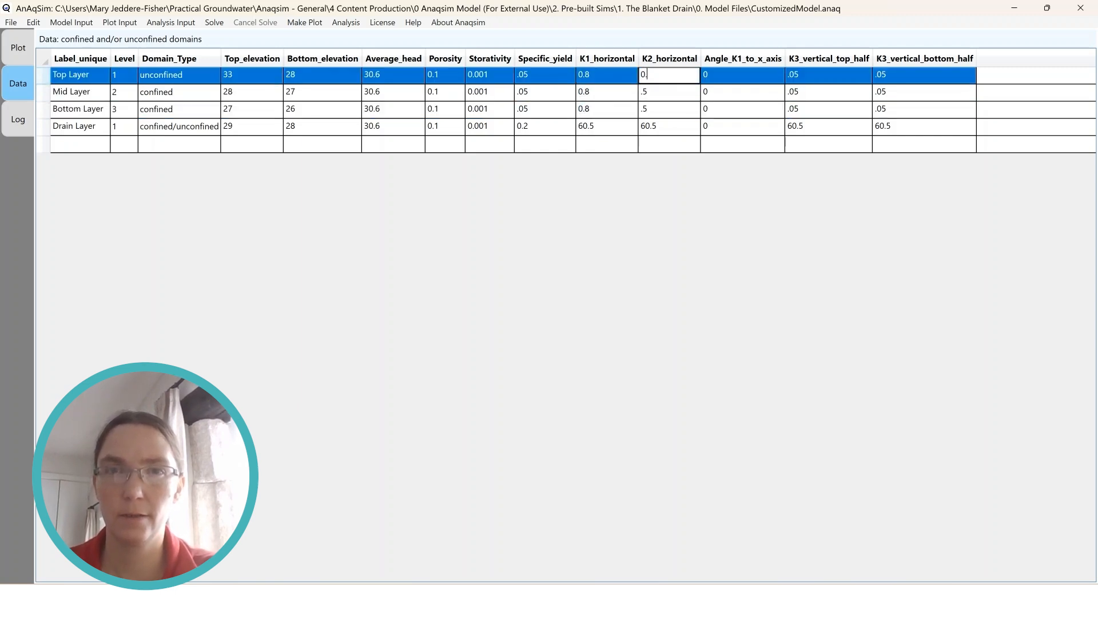
{"action": "type", "text": "8"}
{"action": "key", "text": "Return"}
{"action": "type", "text": "0.8"}
{"action": "key", "text": "Return"}
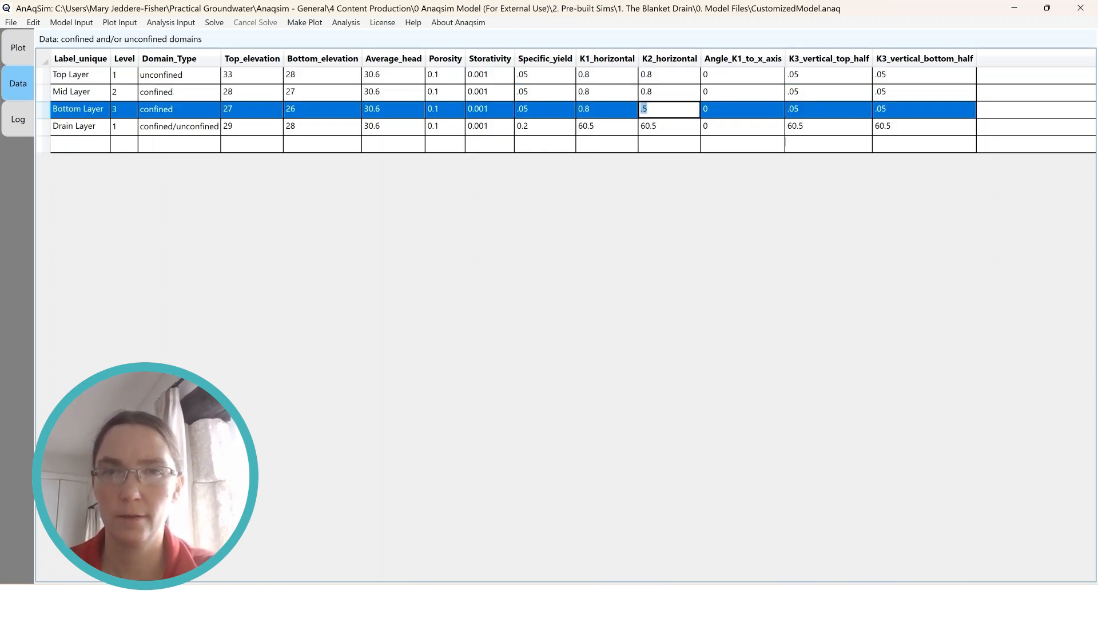
{"action": "type", "text": "0.8"}
{"action": "key", "text": "Return"}
Set both horizontal conductivities, K1 and K2, of the Drain Layer to 8
{"action": "key", "text": "Left"}
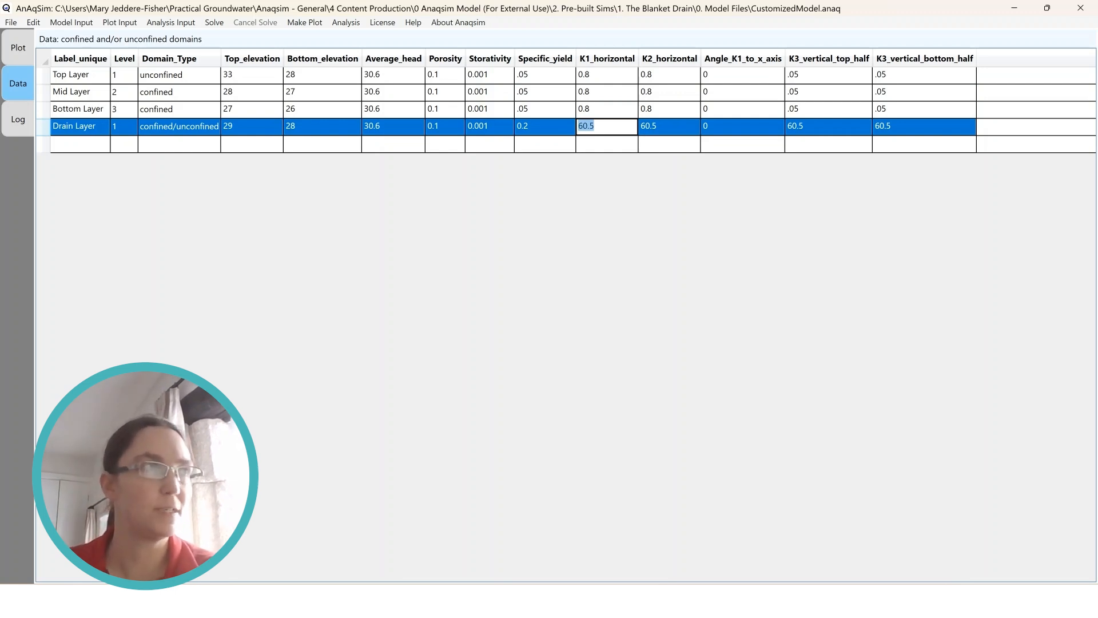
{"action": "type", "text": "8"}
{"action": "key", "text": "Right"}
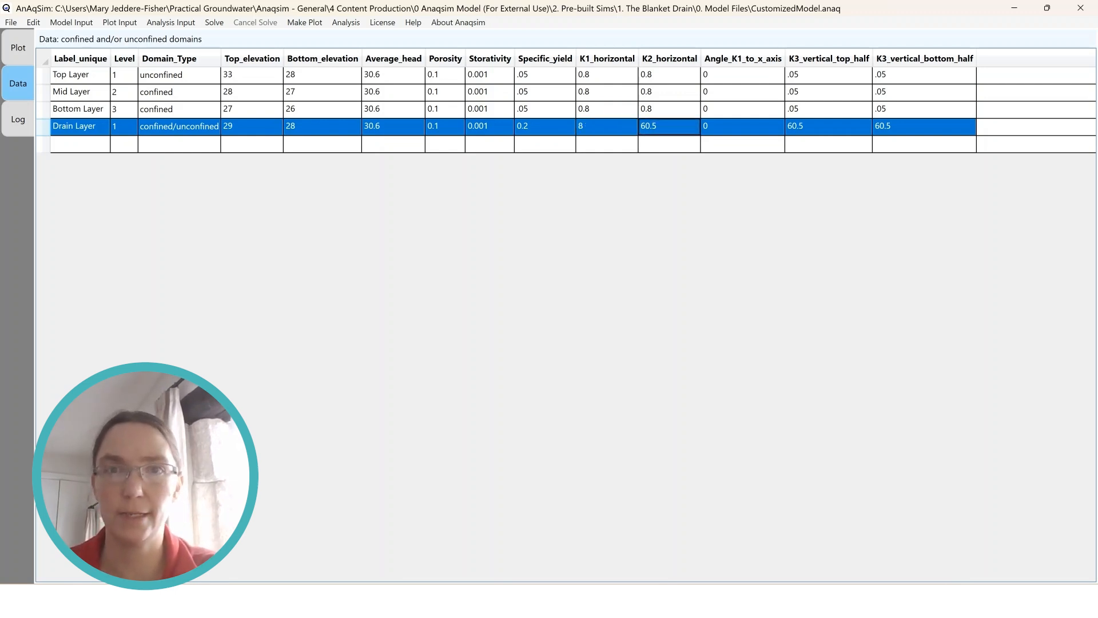
{"action": "type", "text": "8"}
Set the top-half vertical conductivity K3 of the Top, Mid and Bottom Layers to 0.08
{"action": "left_click", "coordinate": [828, 75]}
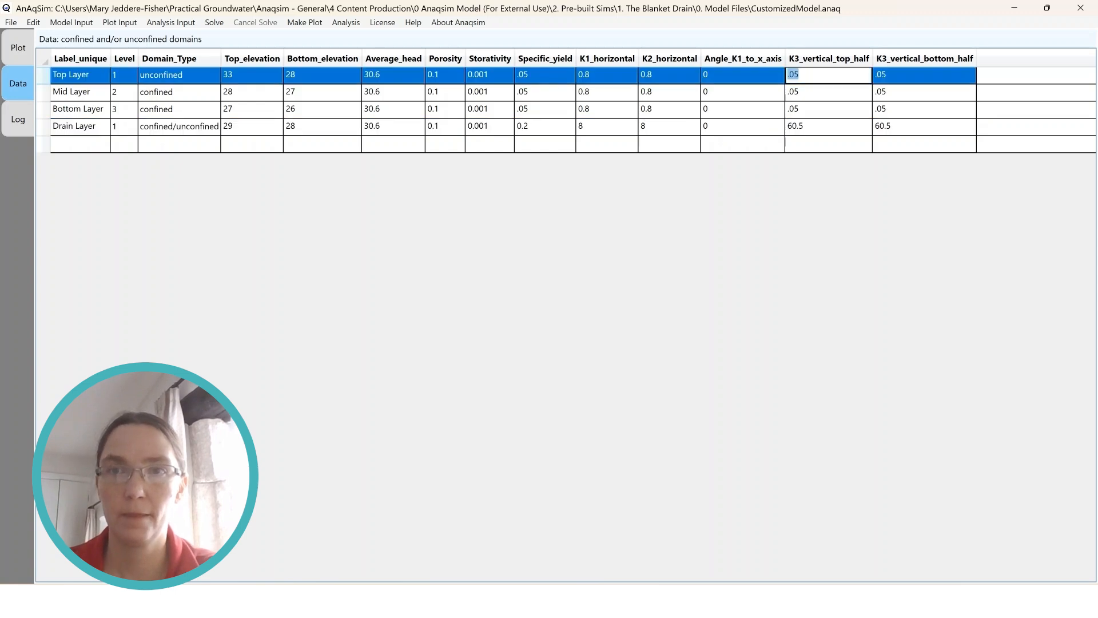
{"action": "type", "text": "0.08"}
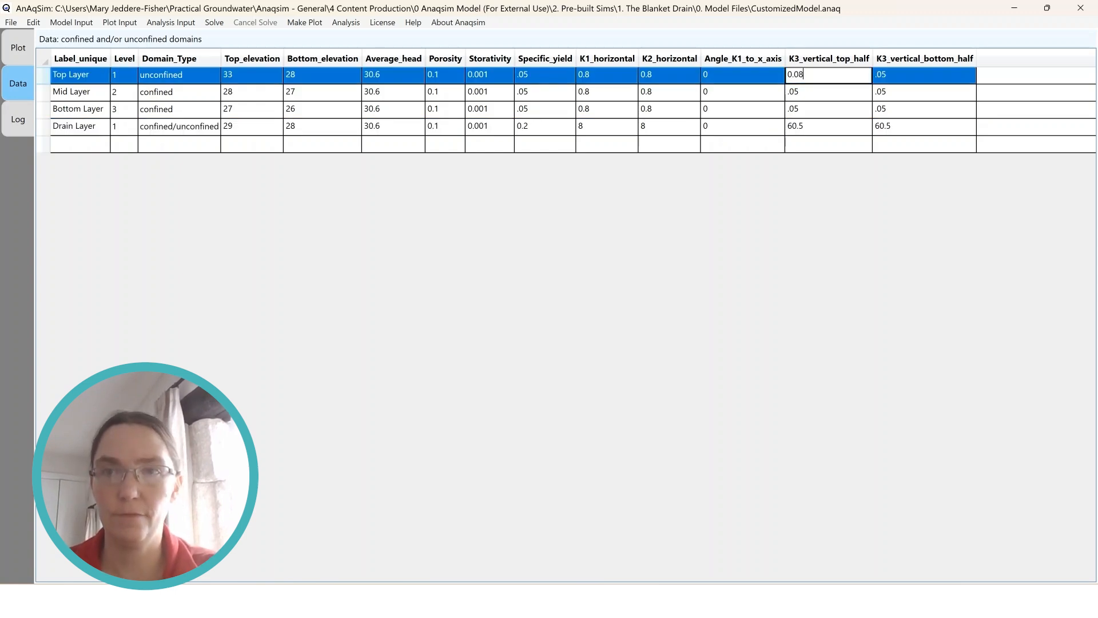
{"action": "key", "text": "Return"}
{"action": "type", "text": "0.08"}
{"action": "key", "text": "Return"}
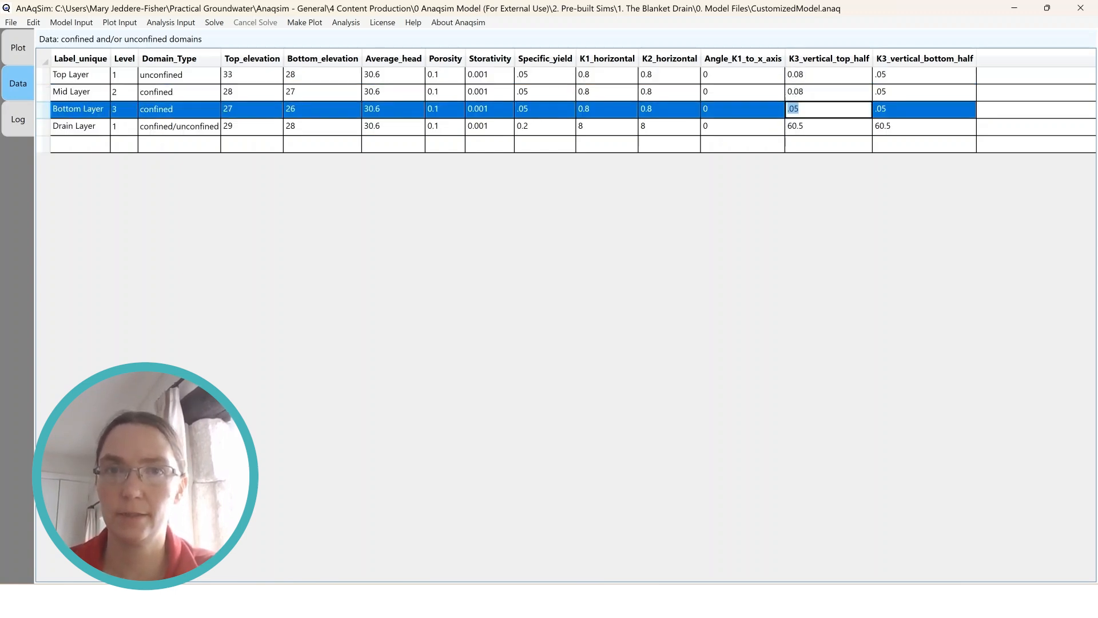
Set the bottom-half vertical conductivity K3 of the Top, Mid and Bottom Layers to 0.08
{"action": "type", "text": "0.08"}
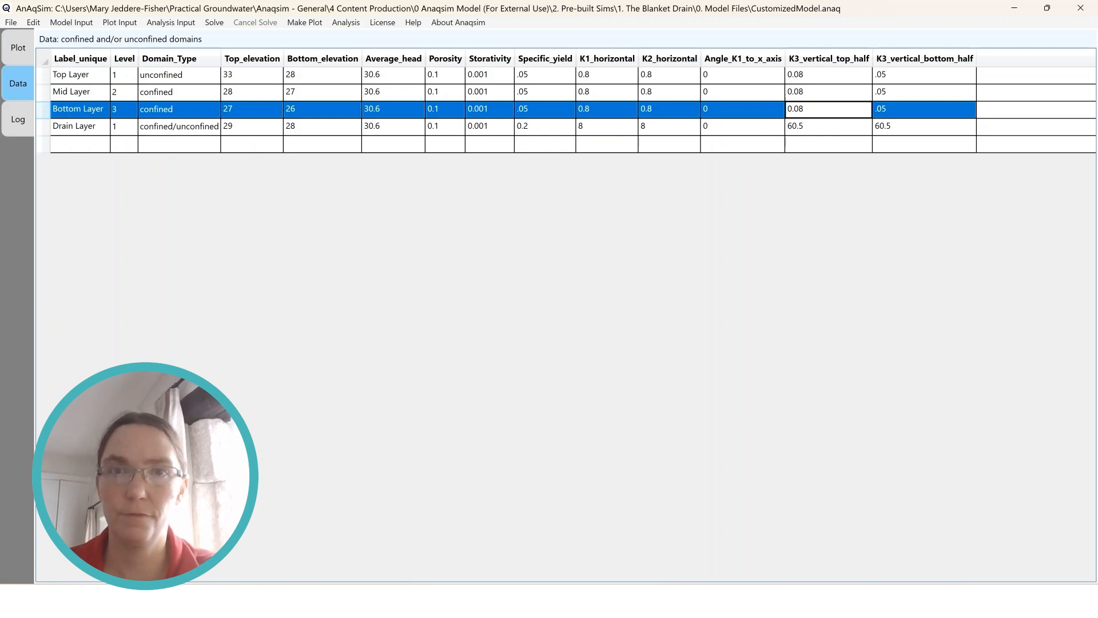
{"action": "left_click", "coordinate": [924, 75]}
{"action": "type", "text": "0.08"}
{"action": "key", "text": "Return"}
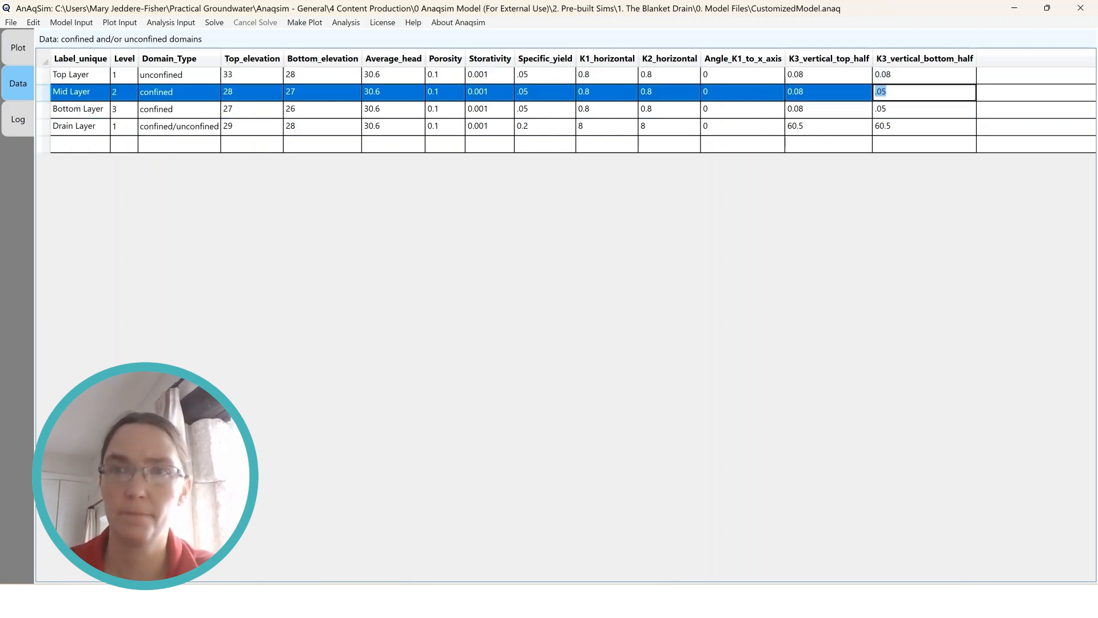
{"action": "type", "text": "0.08"}
{"action": "key", "text": "Return"}
{"action": "type", "text": "0."}
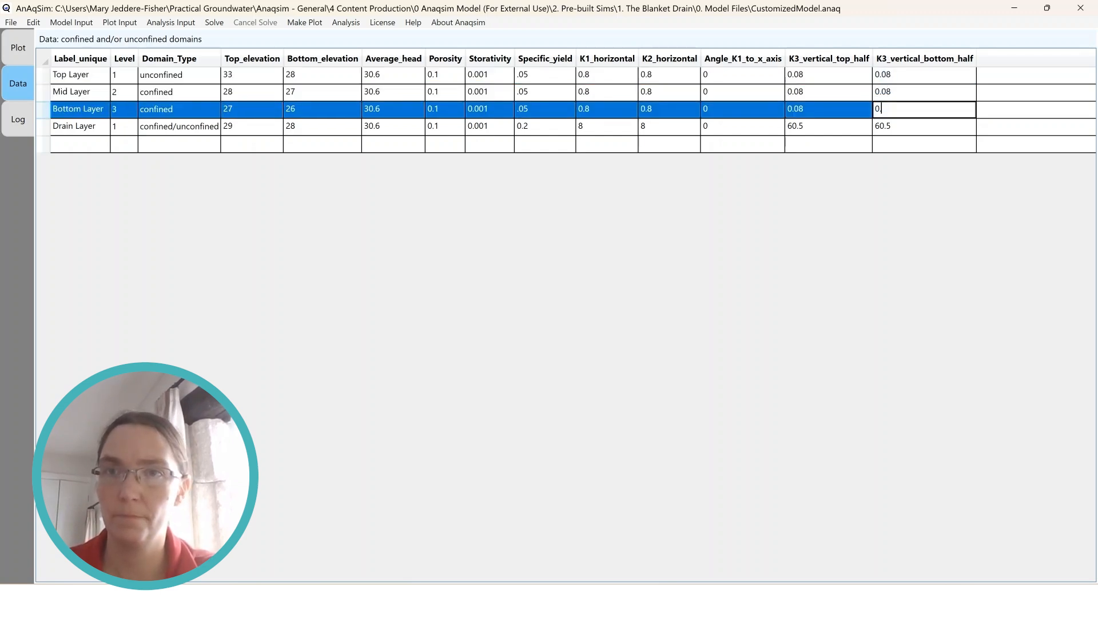
{"action": "type", "text": "08"}
Set the Drain Layer's vertical conductivity K3 to 0.8 for both the top and bottom halves
{"action": "double_click", "coordinate": [828, 126]}
{"action": "type", "text": "0.8"}
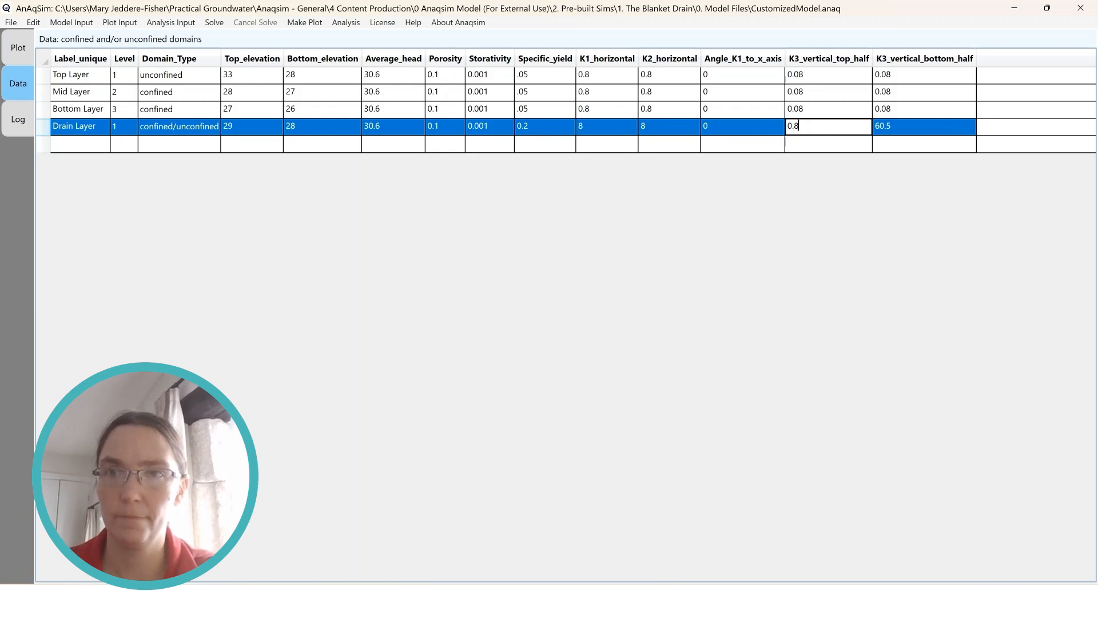
{"action": "key", "text": "Tab"}
{"action": "type", "text": "0.8"}
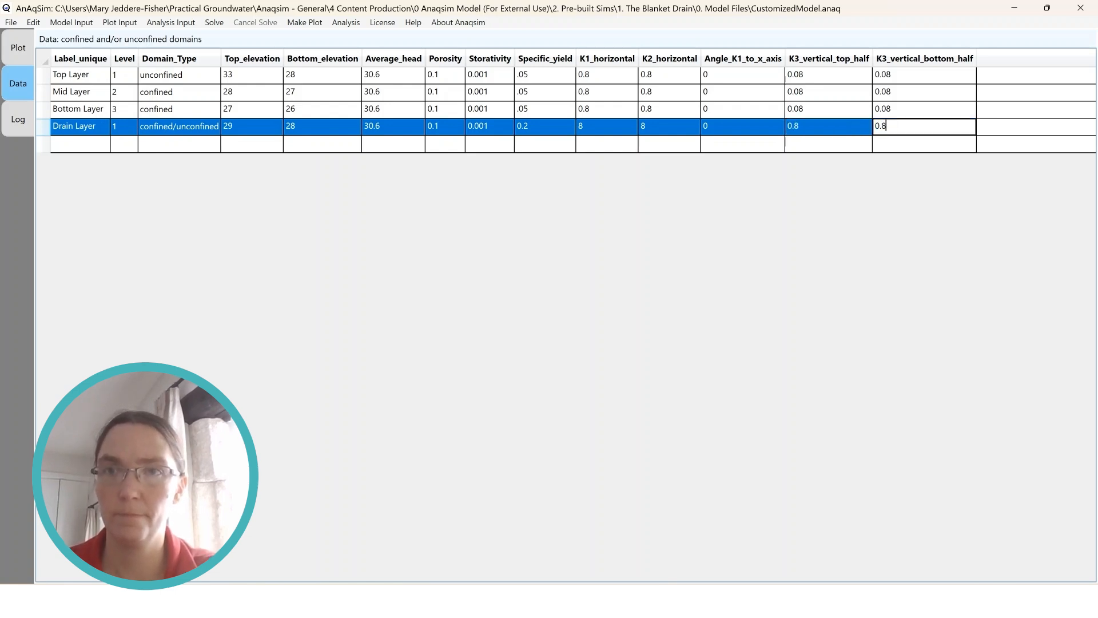
Save the customized model and plot only the model elements for level 1
{"action": "left_click", "coordinate": [828, 109]}
{"action": "left_click", "coordinate": [11, 22]}
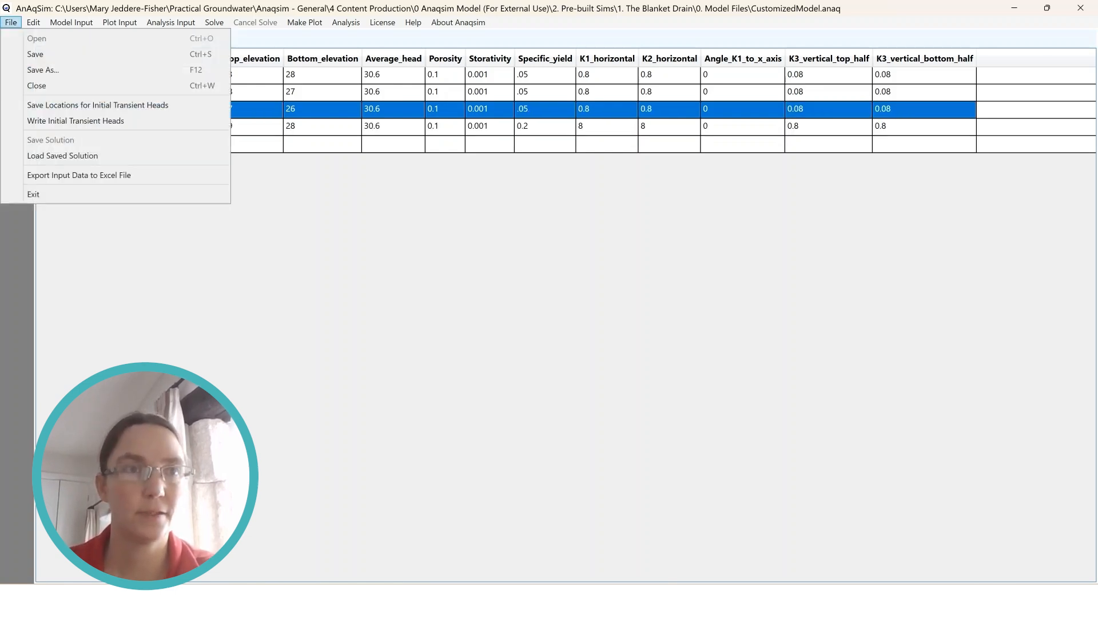
{"action": "left_click", "coordinate": [23, 54]}
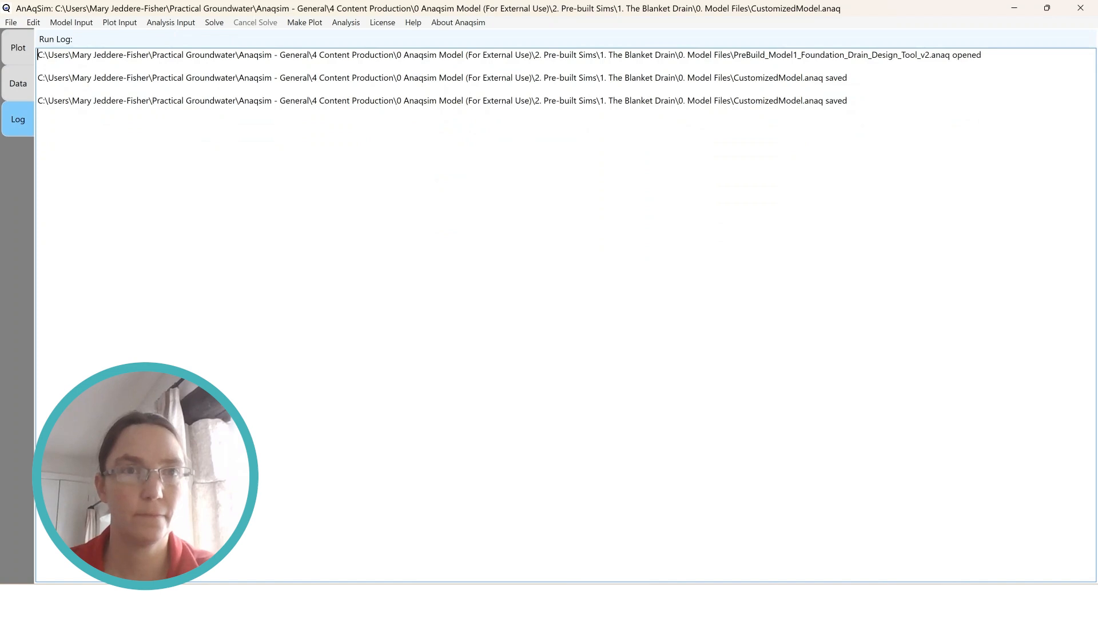
{"action": "left_click", "coordinate": [305, 22]}
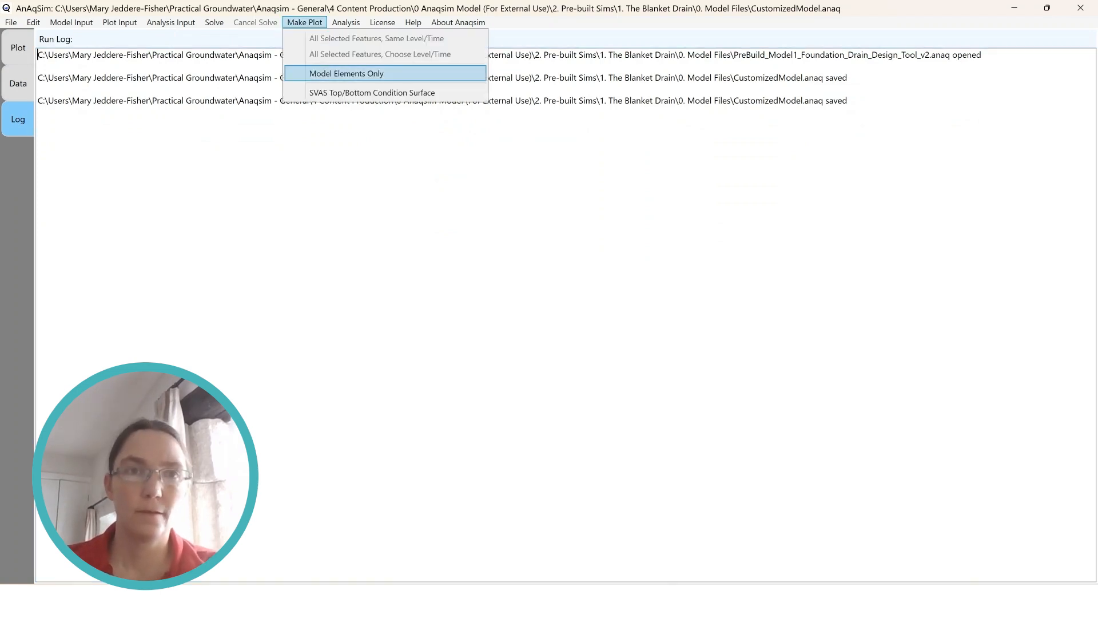
{"action": "left_click", "coordinate": [346, 74]}
{"action": "left_click", "coordinate": [579, 336]}
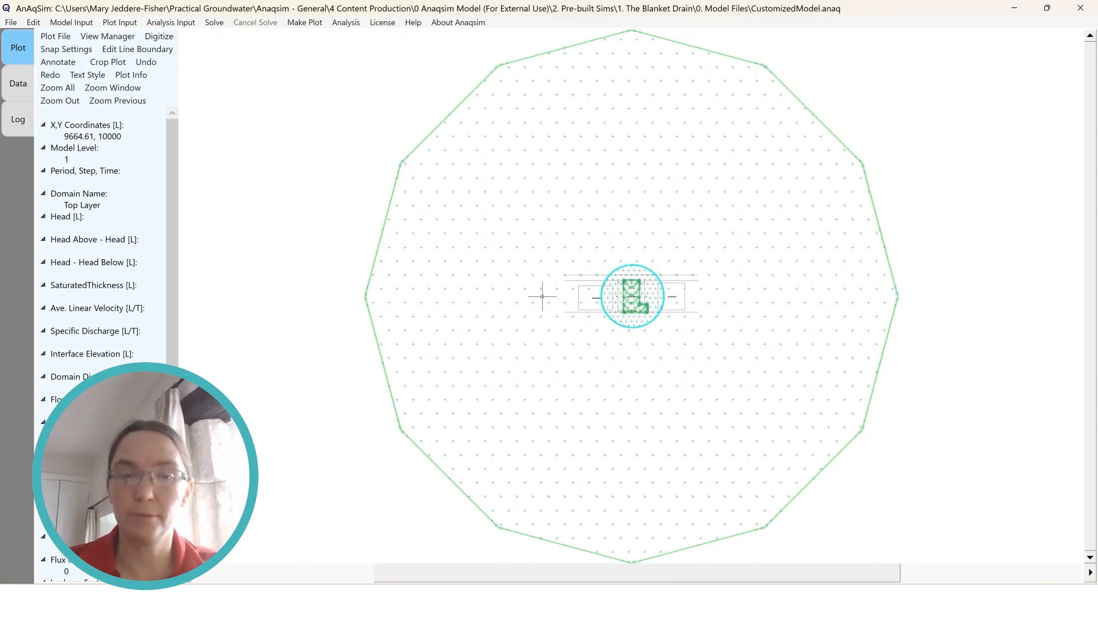
Review the radius and gradient settings of the head-specified external line boundaries for the Top, Mid and Bottom Layers
{"action": "left_click", "coordinate": [71, 22]}
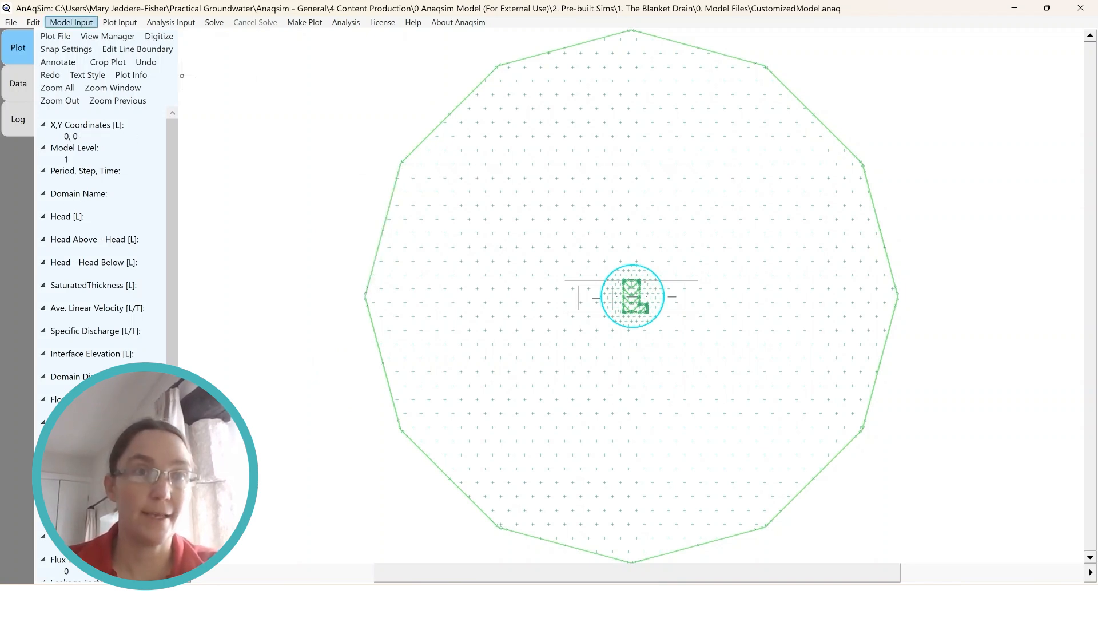
{"action": "mouse_move", "coordinate": [100, 117]}
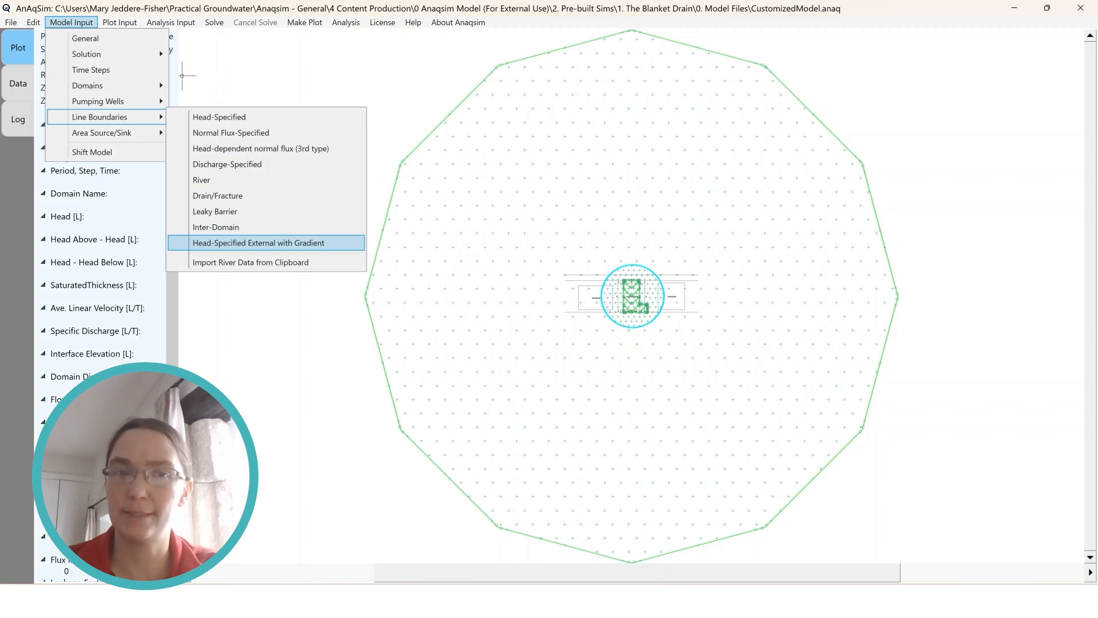
{"action": "left_click", "coordinate": [258, 243]}
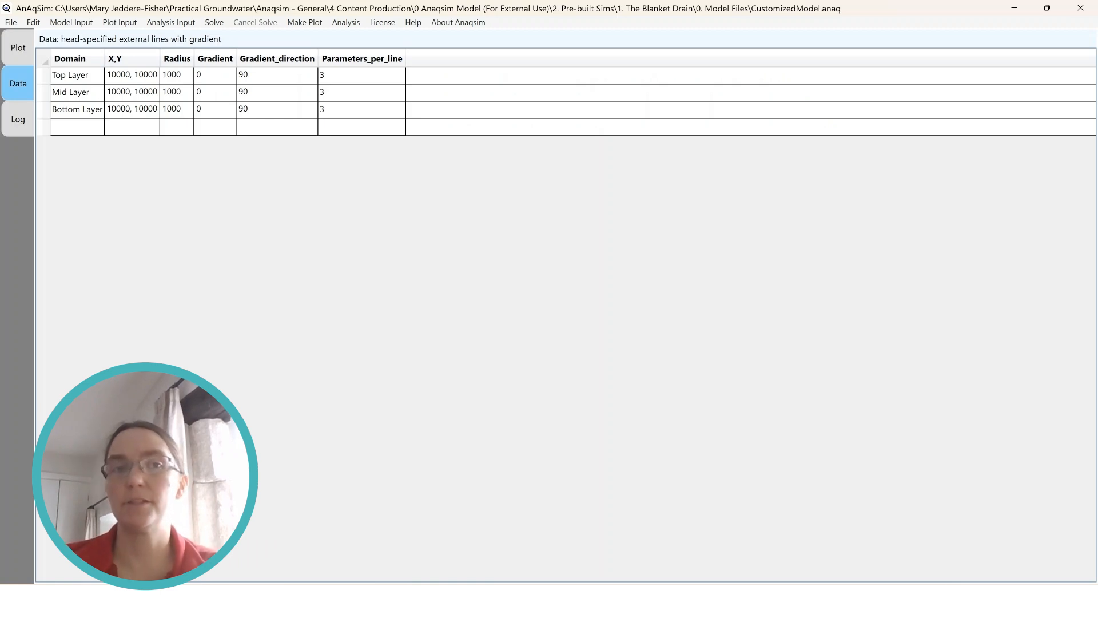
{"action": "left_click", "coordinate": [177, 75]}
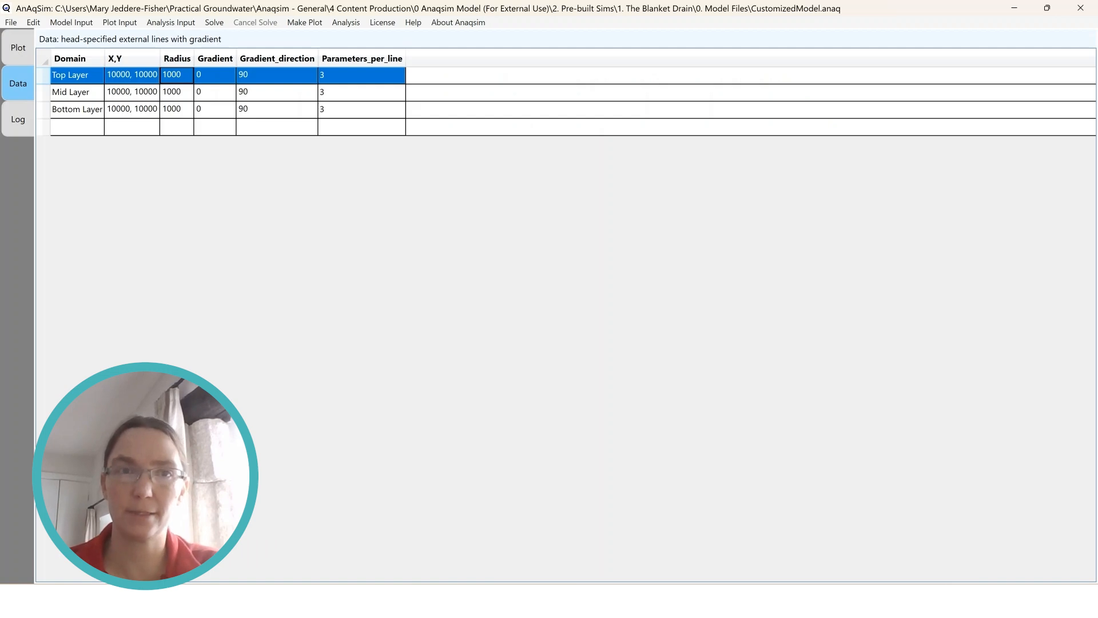
Examine the blanket drain outline against the excavation boundary on the model plot
{"action": "left_click", "coordinate": [17, 47]}
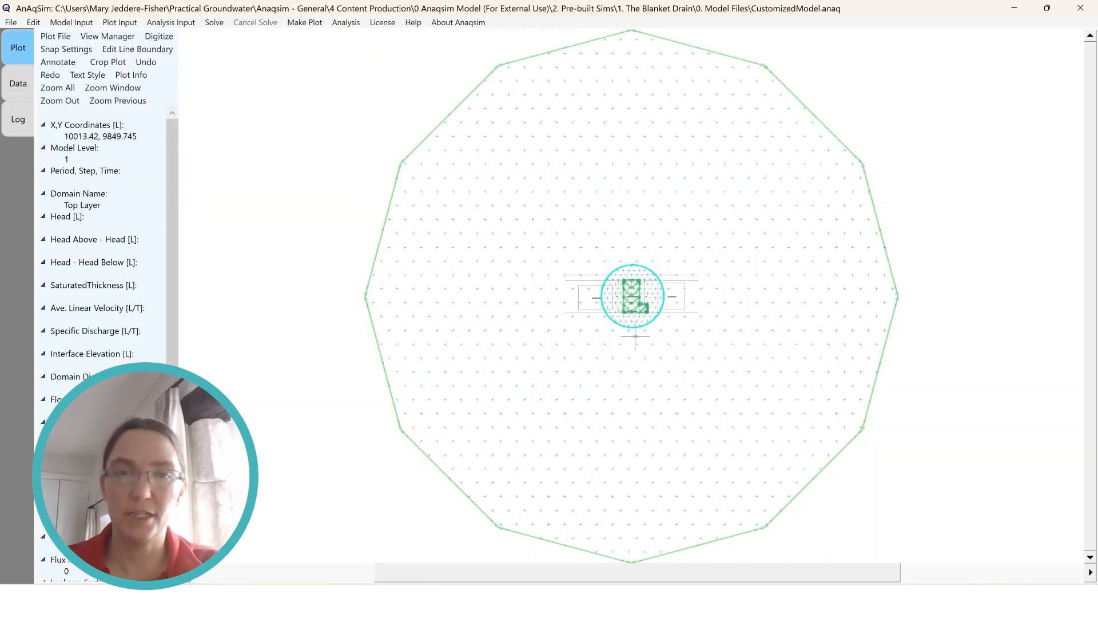
{"action": "scroll", "coordinate": [652, 314], "scroll_direction": "up", "scroll_amount": 3}
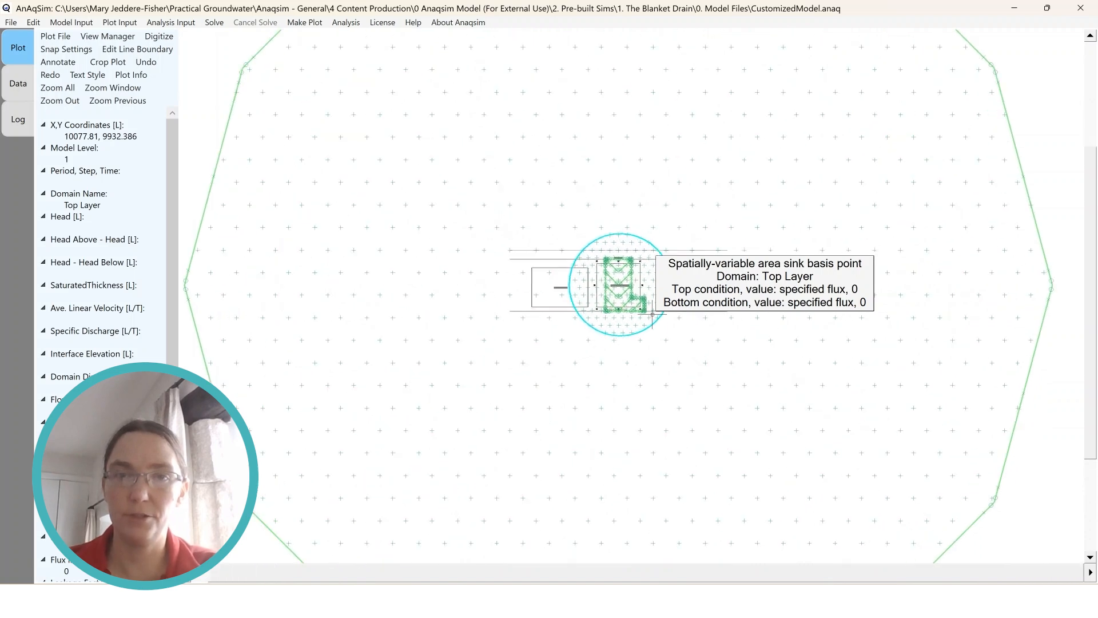
{"action": "scroll", "coordinate": [652, 313], "scroll_direction": "up", "scroll_amount": 5}
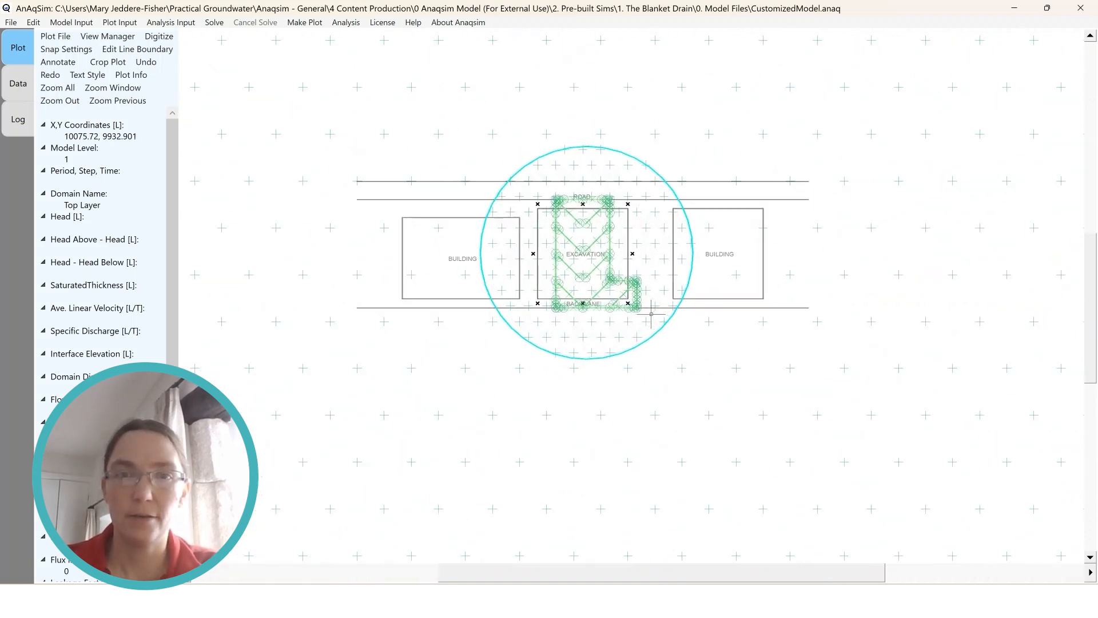
{"action": "scroll", "coordinate": [652, 314], "scroll_direction": "up", "scroll_amount": 1}
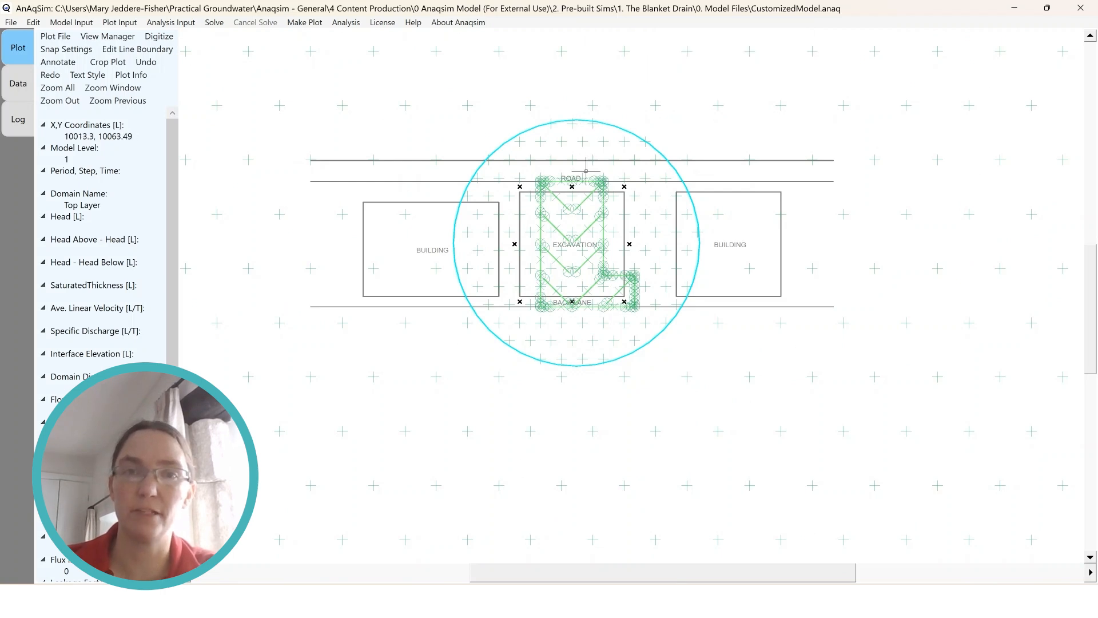
{"action": "mouse_move", "coordinate": [562, 288]}
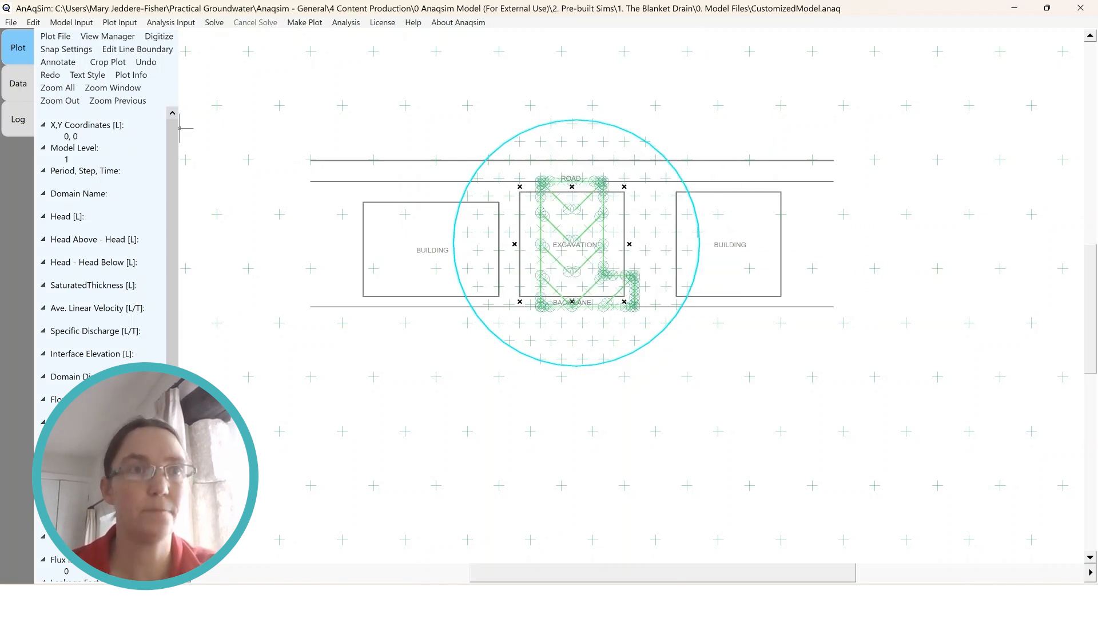
Replace the full coordinate list of the Blanket Drain inter-domain line with the copied excavation coordinates
{"action": "left_click", "coordinate": [71, 22]}
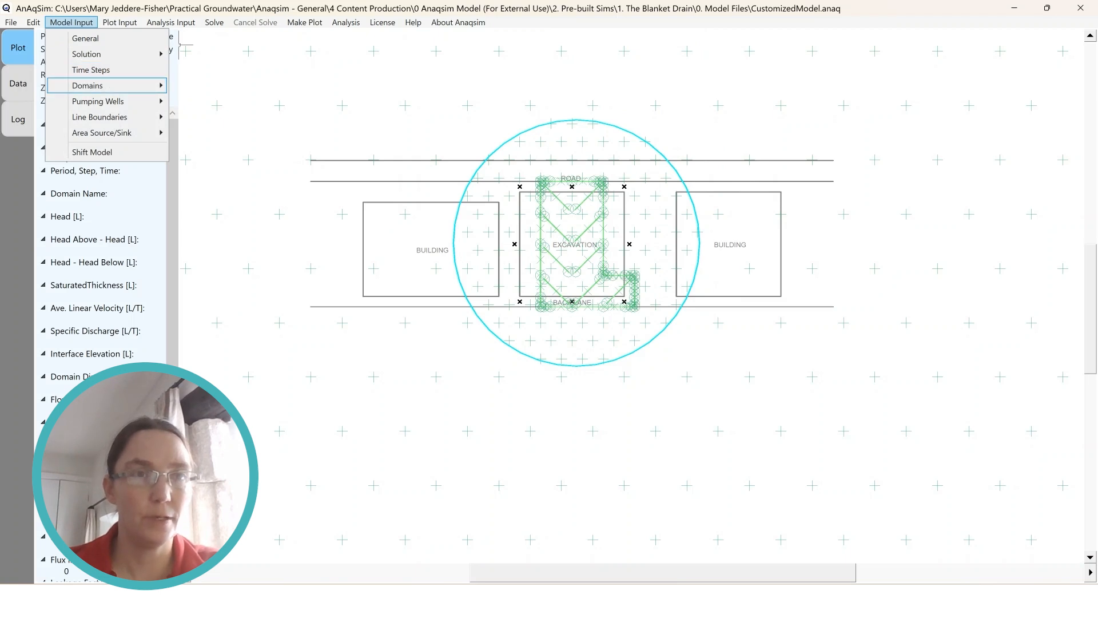
{"action": "mouse_move", "coordinate": [99, 116]}
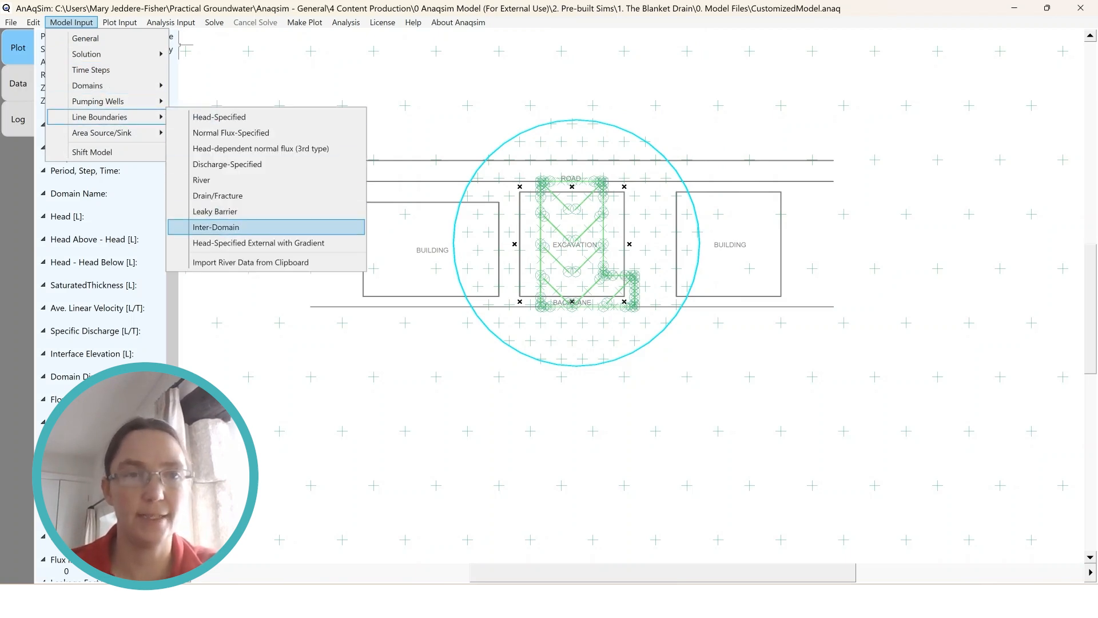
{"action": "left_click", "coordinate": [216, 227]}
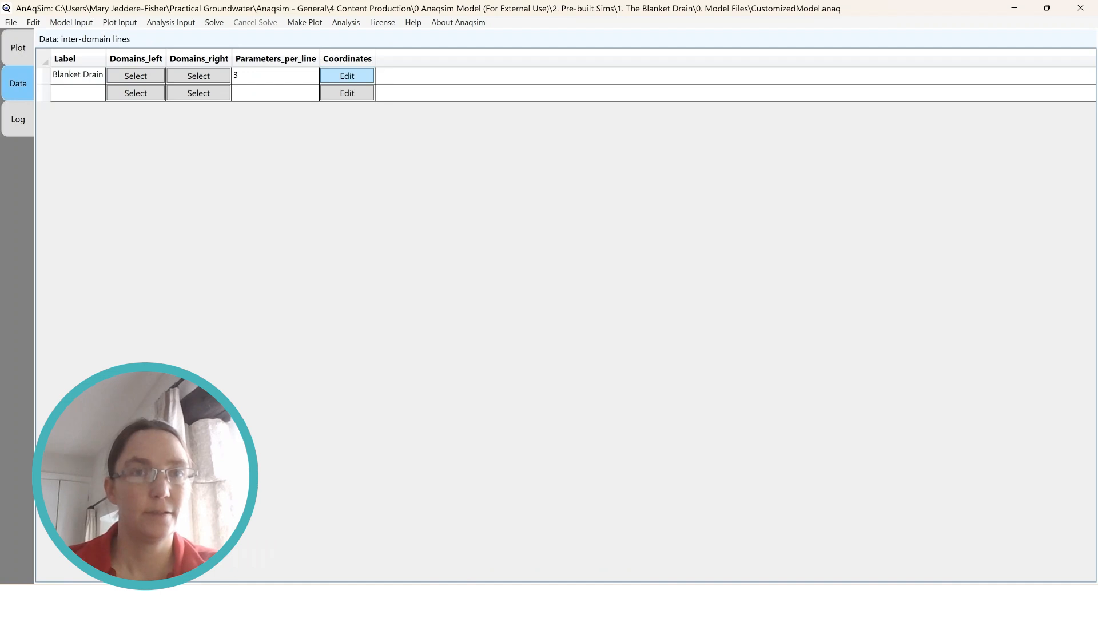
{"action": "left_click", "coordinate": [347, 75]}
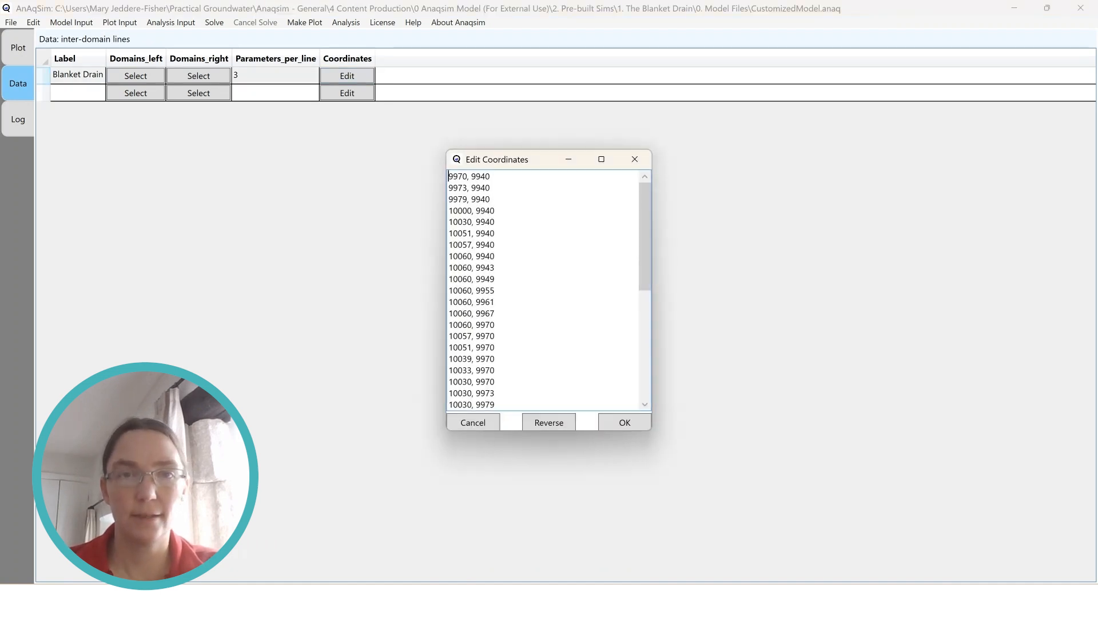
{"action": "scroll", "coordinate": [543, 290], "scroll_direction": "down", "scroll_amount": 7}
{"action": "scroll", "coordinate": [544, 291], "scroll_direction": "up", "scroll_amount": 7}
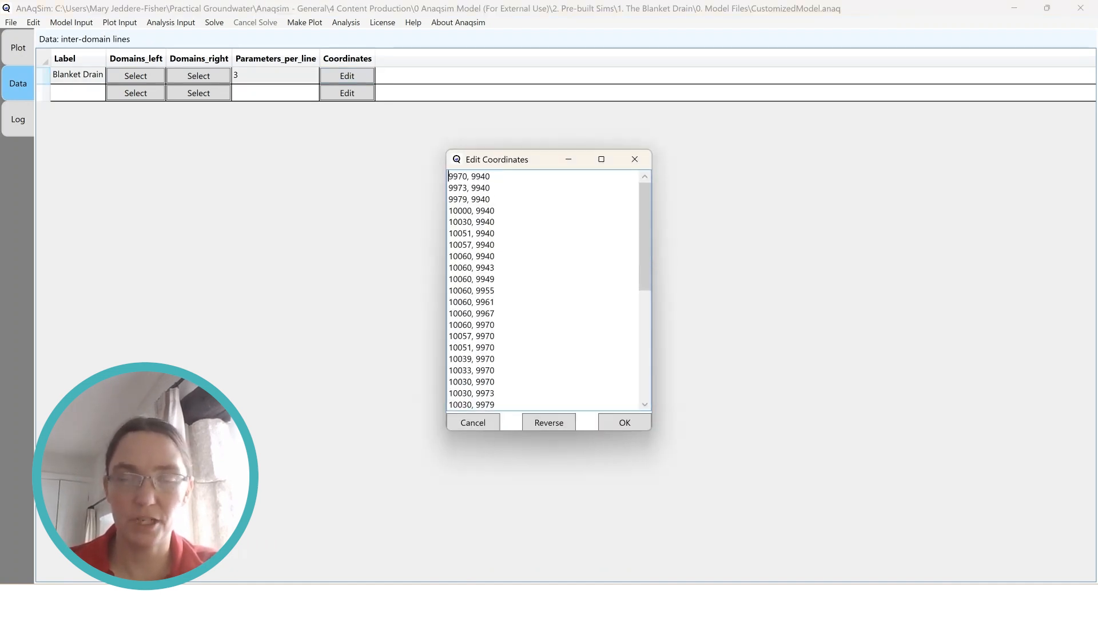
{"action": "left_click", "coordinate": [919, 581]}
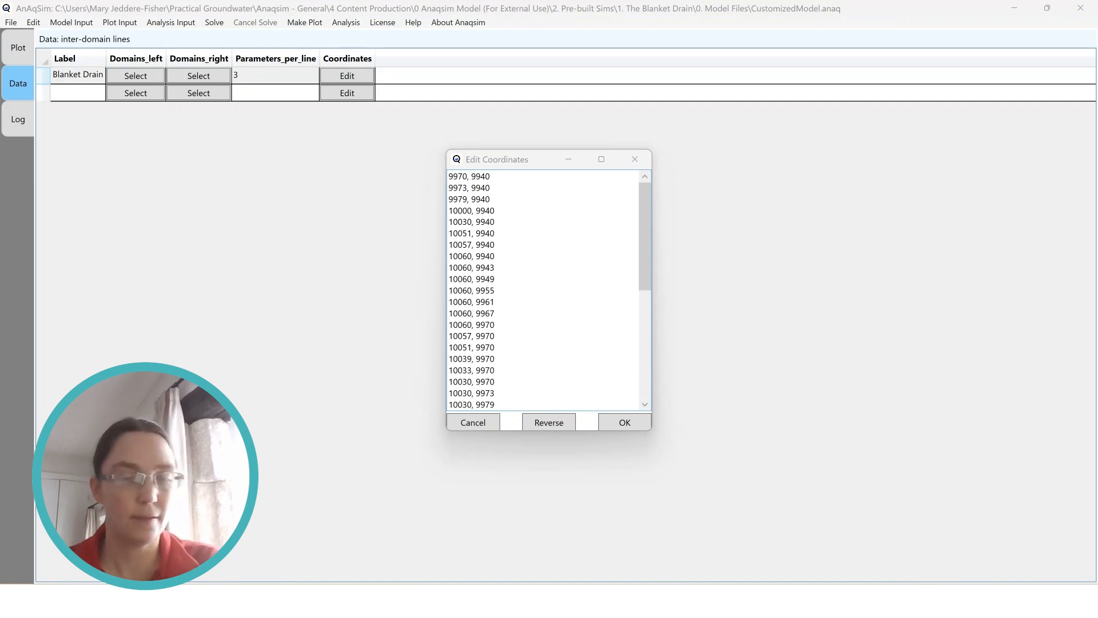
{"action": "left_click", "coordinate": [490, 188]}
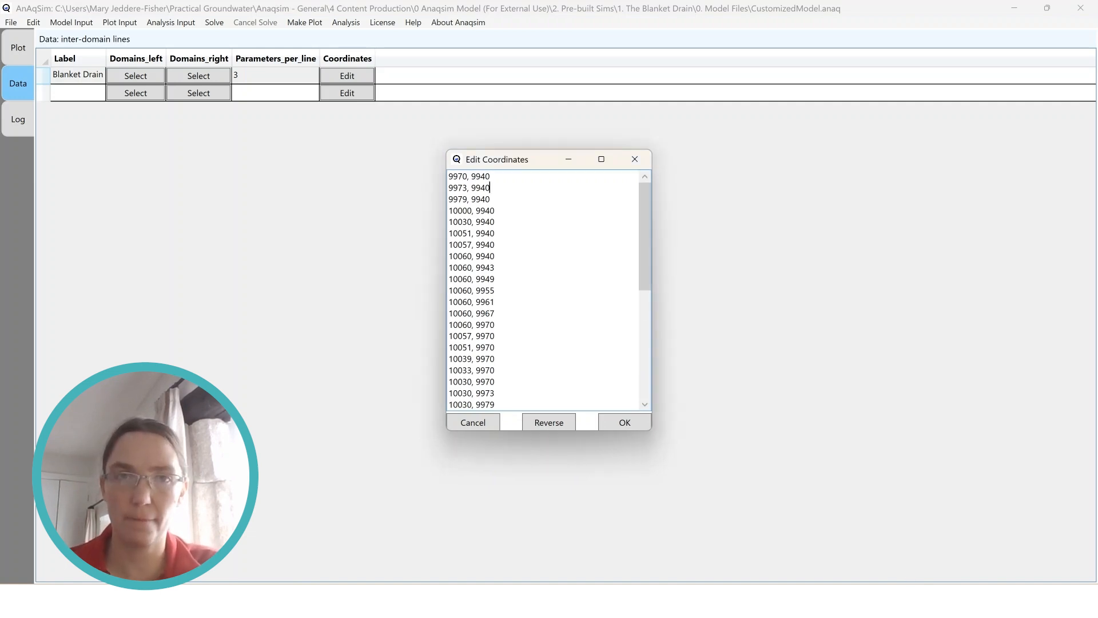
{"action": "left_click_drag", "start_coordinate": [453, 176], "coordinate": [503, 426]}
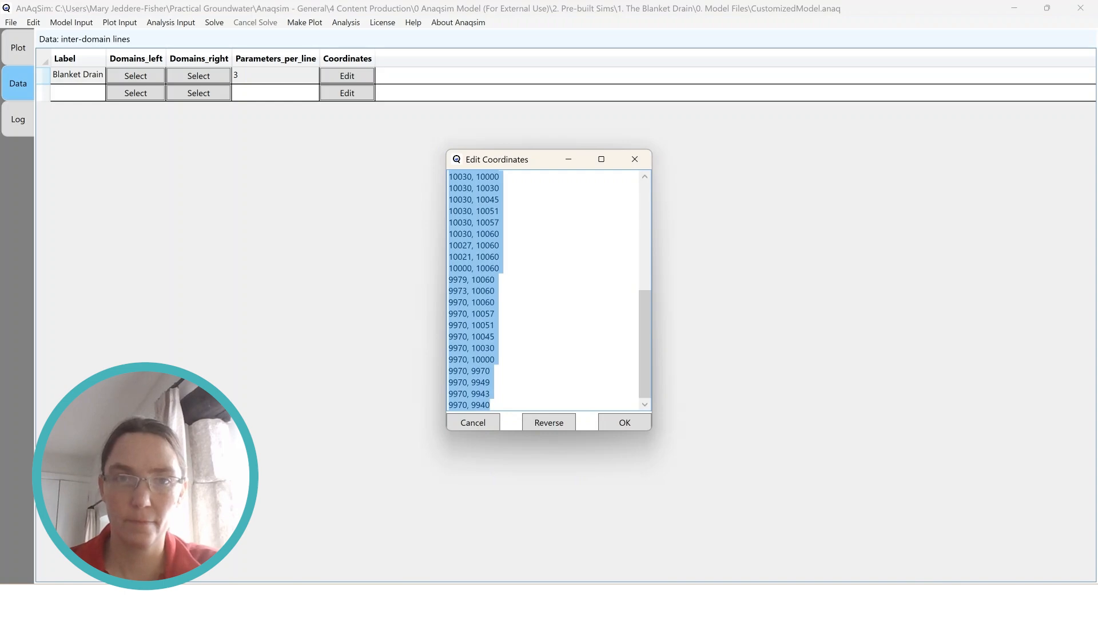
{"action": "key", "text": "ctrl+v"}
{"action": "left_click", "coordinate": [625, 422]}
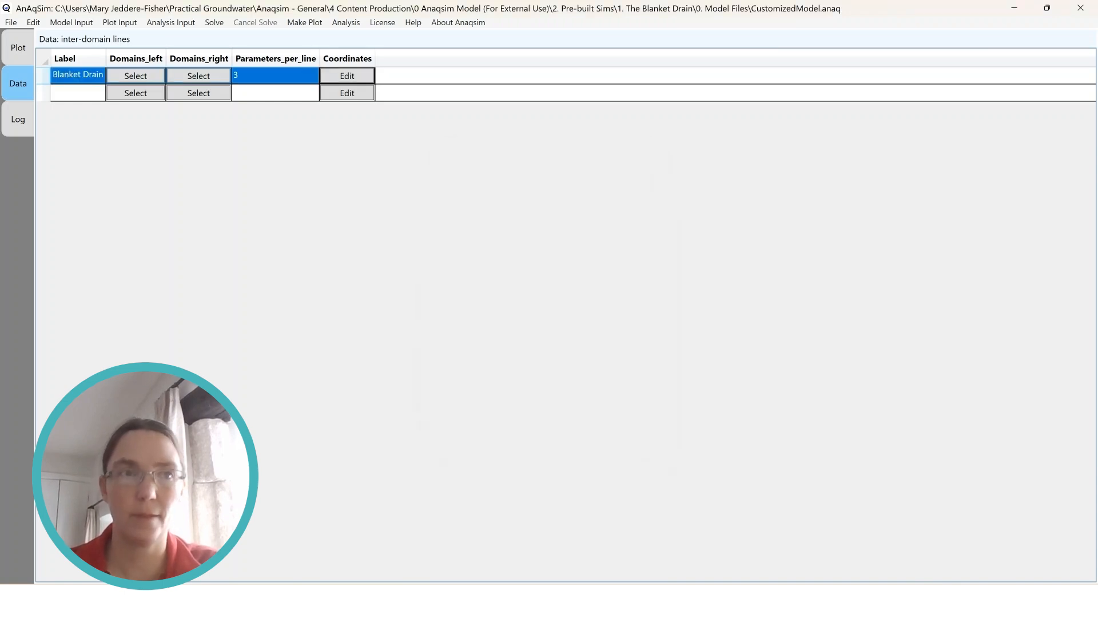
Save the model with the revised drain coordinates and replot only the model elements for level 1
{"action": "left_click", "coordinate": [18, 48]}
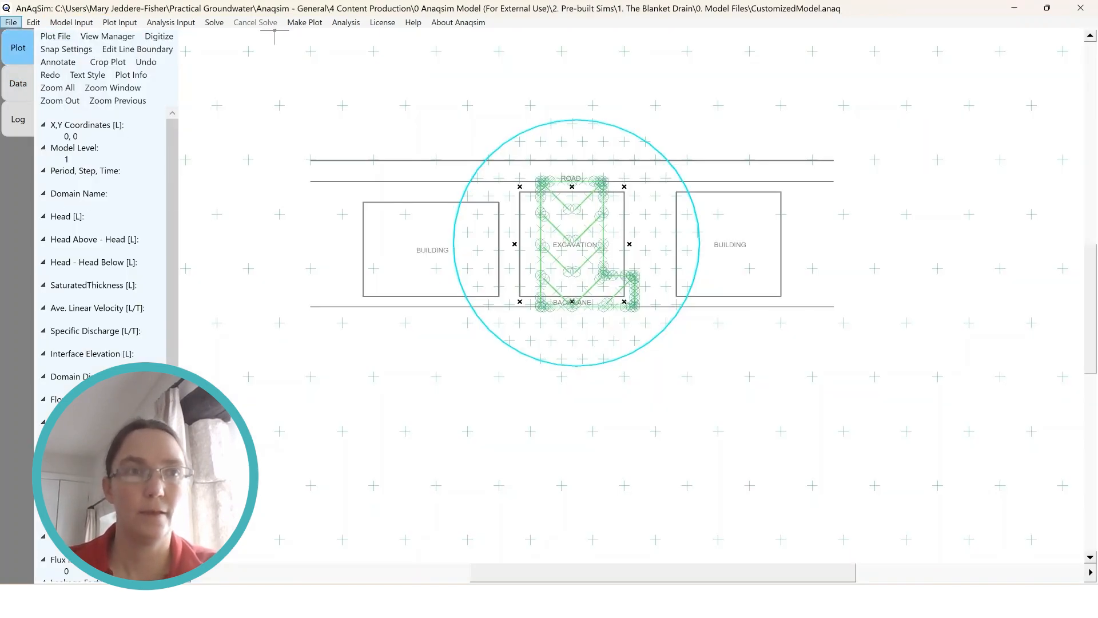
{"action": "left_click", "coordinate": [11, 23]}
{"action": "key", "text": "Return"}
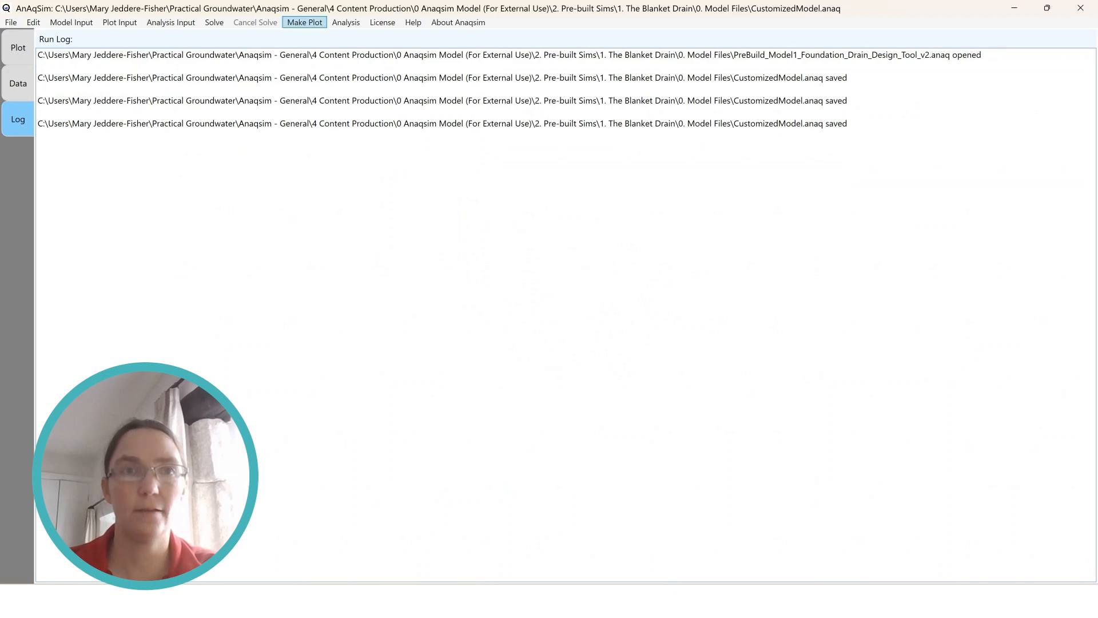
{"action": "left_click", "coordinate": [305, 23]}
{"action": "left_click", "coordinate": [346, 73]}
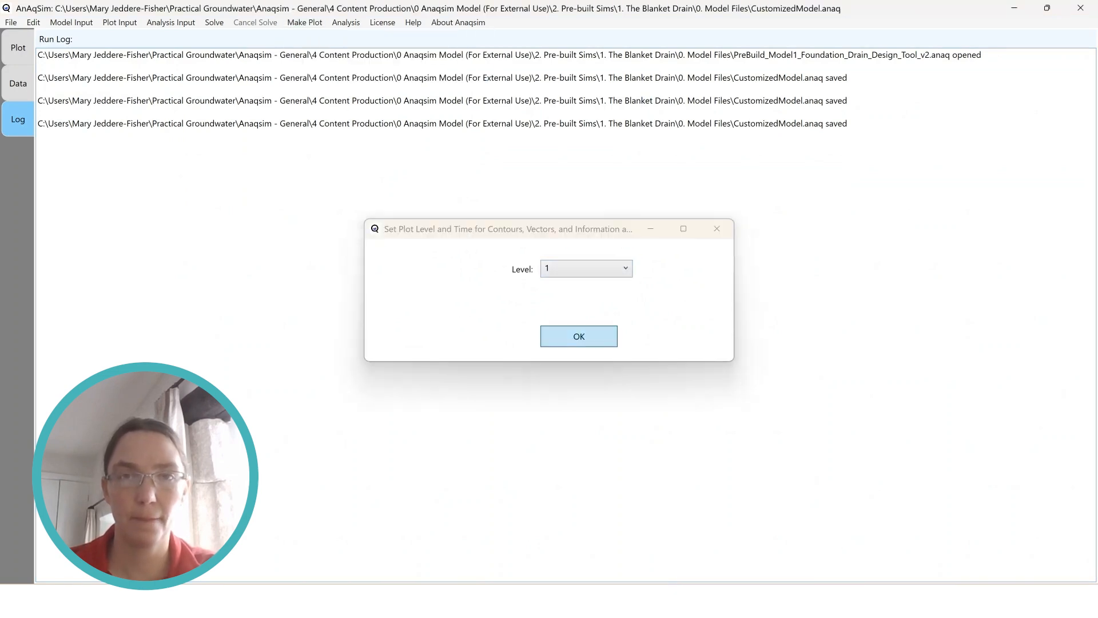
{"action": "left_click", "coordinate": [576, 335]}
Set the plot window to the current view, framing the excavation, the road and the neighbouring buildings
{"action": "scroll", "coordinate": [631, 317], "scroll_direction": "up", "scroll_amount": 4}
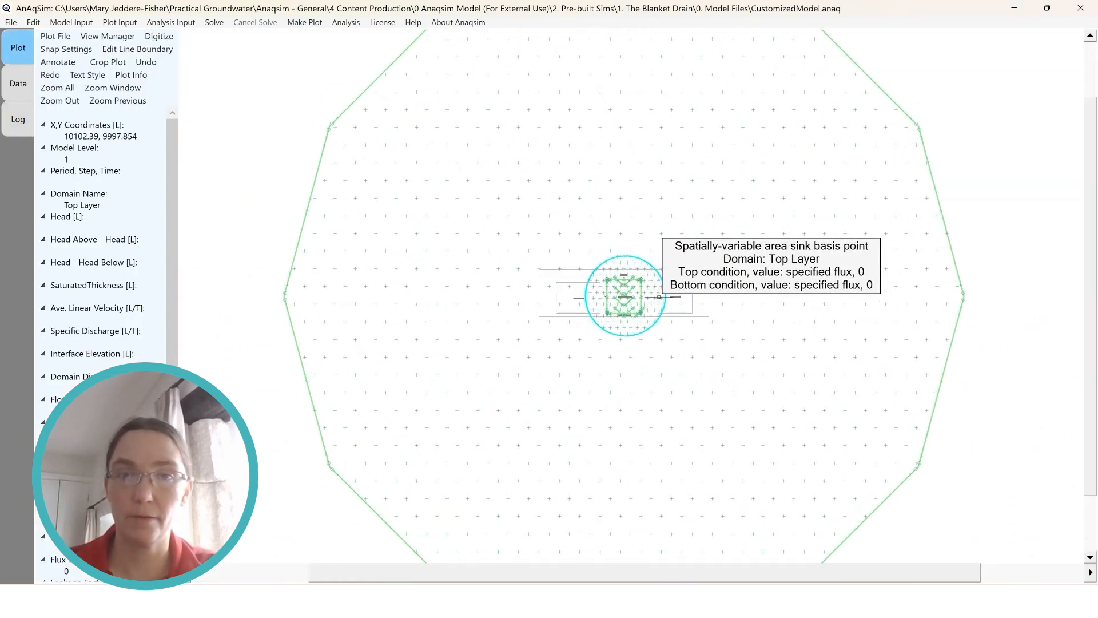
{"action": "scroll", "coordinate": [654, 309], "scroll_direction": "up", "scroll_amount": 4}
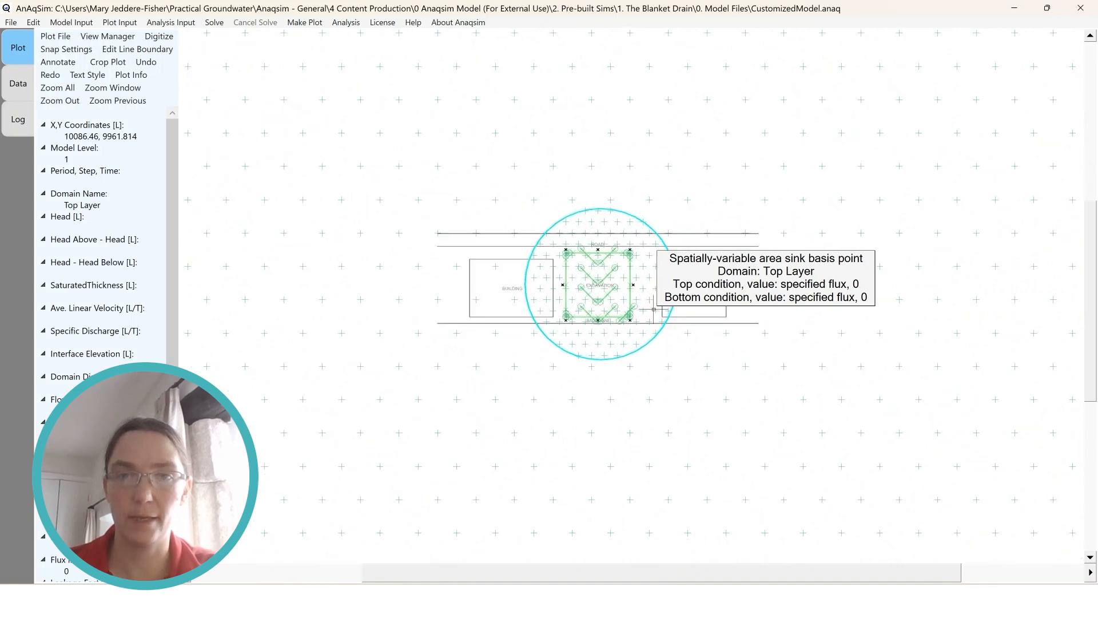
{"action": "scroll", "coordinate": [654, 309], "scroll_direction": "up", "scroll_amount": 1}
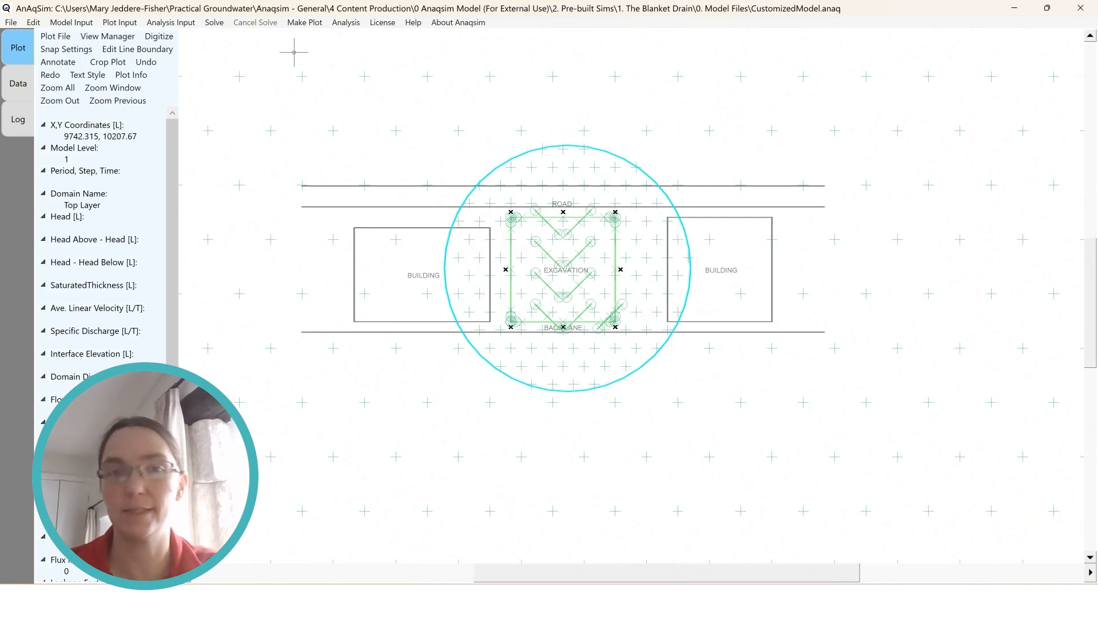
{"action": "left_click", "coordinate": [120, 23]}
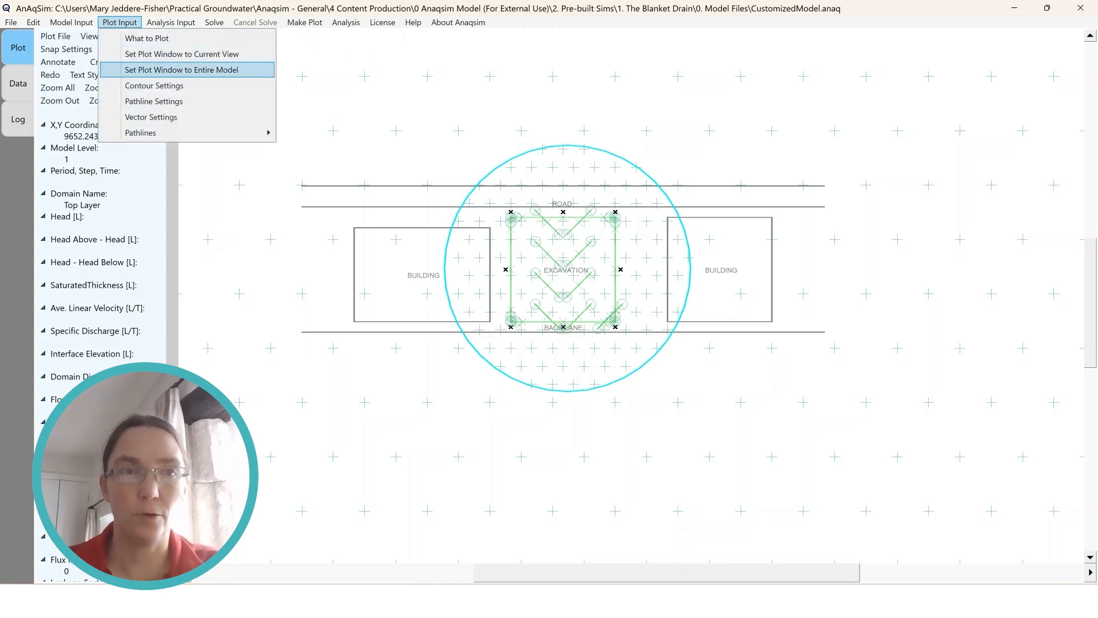
{"action": "left_click", "coordinate": [229, 54]}
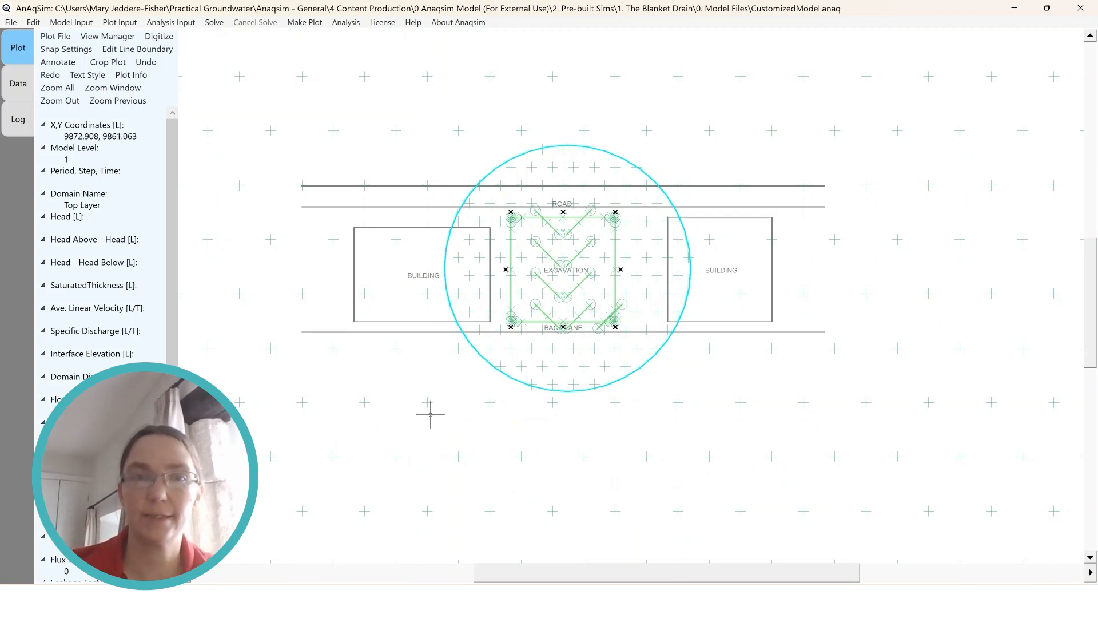
Review the spatially-variable area source/sink data by domain for the Top Layer and Drain Layer
{"action": "left_click", "coordinate": [71, 22]}
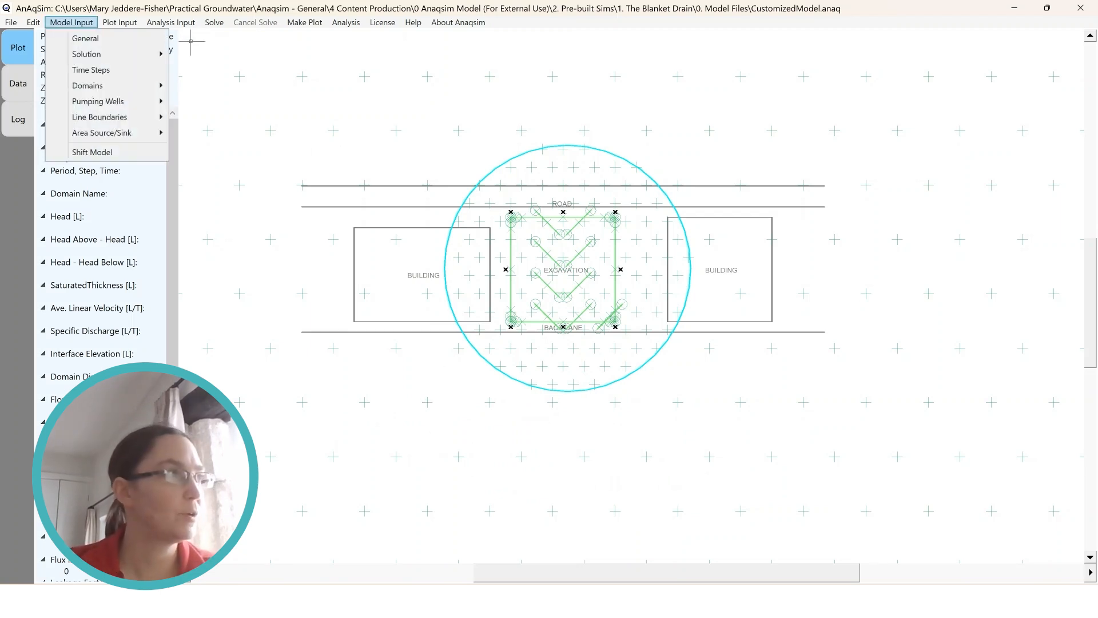
{"action": "mouse_move", "coordinate": [102, 133]}
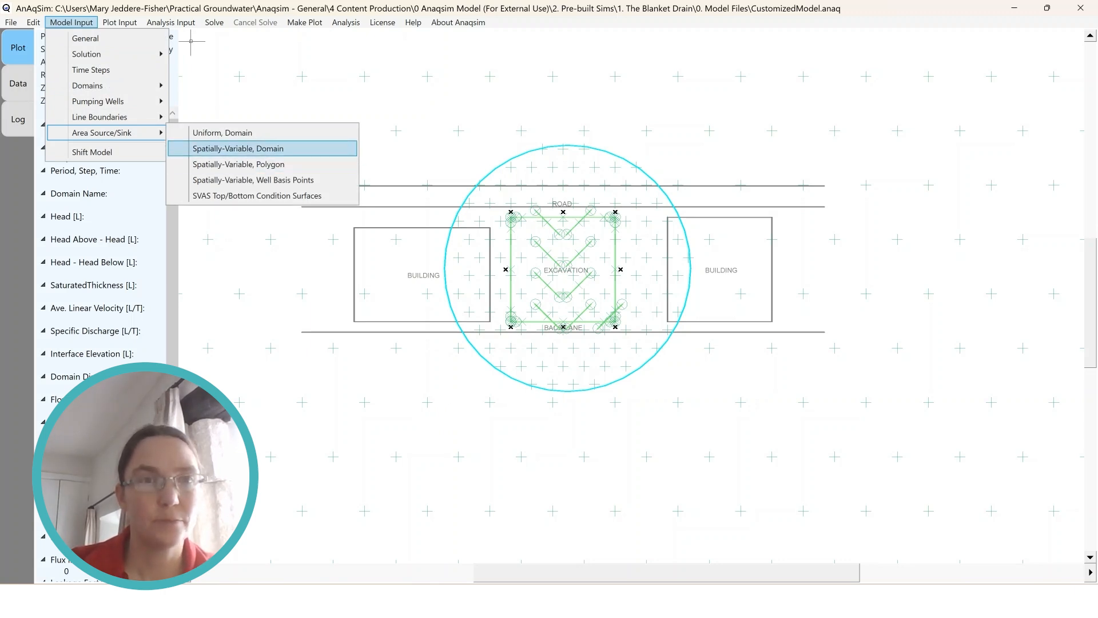
{"action": "left_click", "coordinate": [238, 148]}
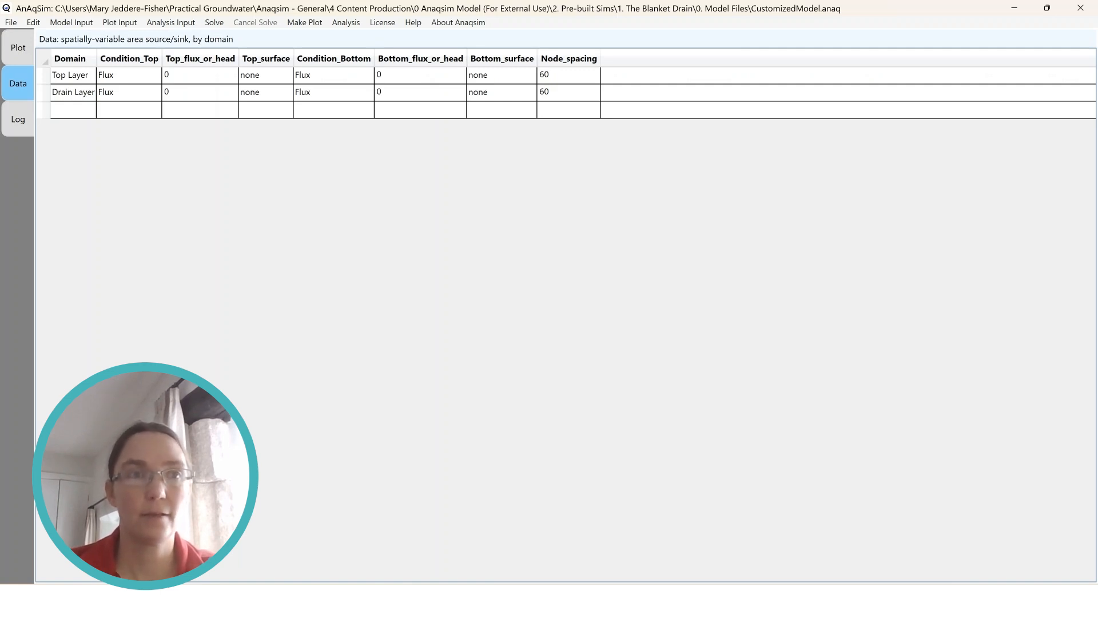
Review the spatially-variable area source/sink polygon data and examine the polygon's extent around the excavation on the plot
{"action": "left_click", "coordinate": [71, 22]}
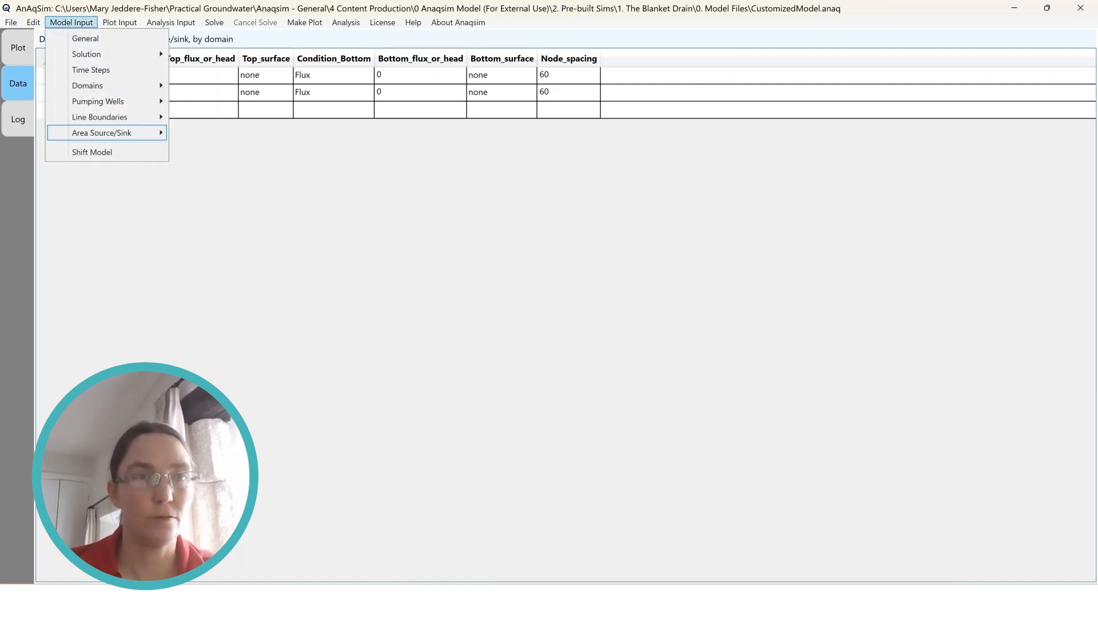
{"action": "mouse_move", "coordinate": [102, 133]}
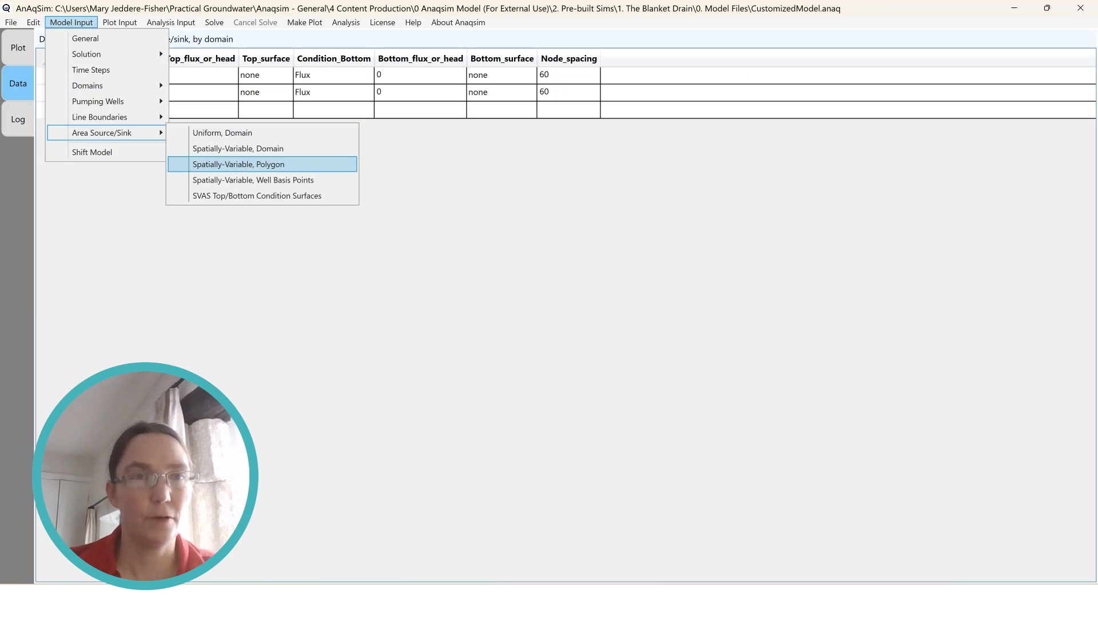
{"action": "left_click", "coordinate": [238, 164]}
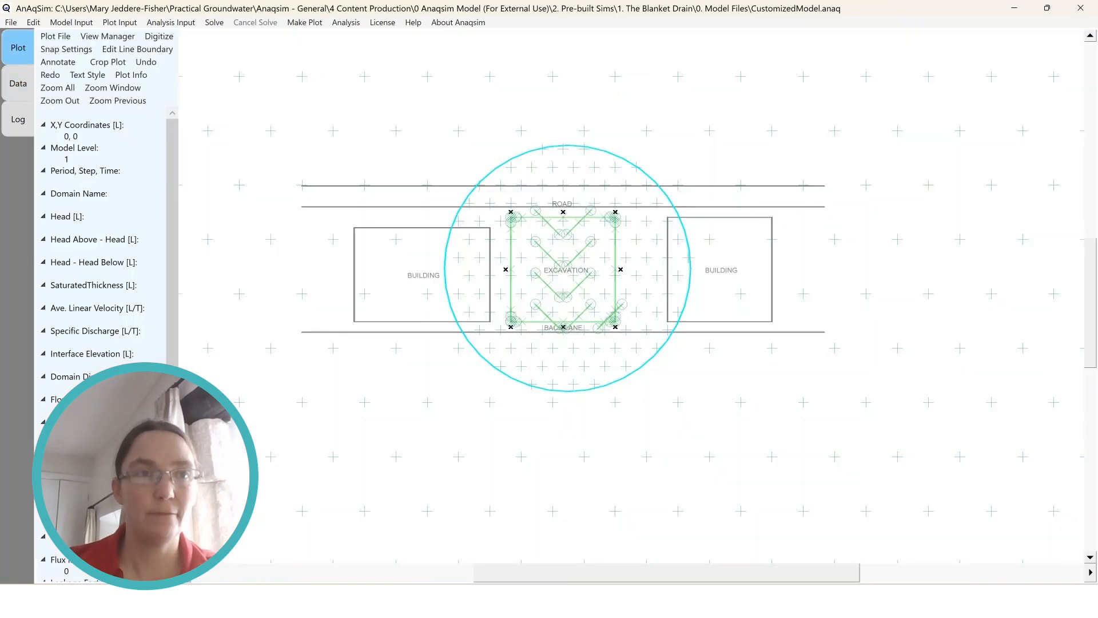
{"action": "left_click", "coordinate": [18, 47]}
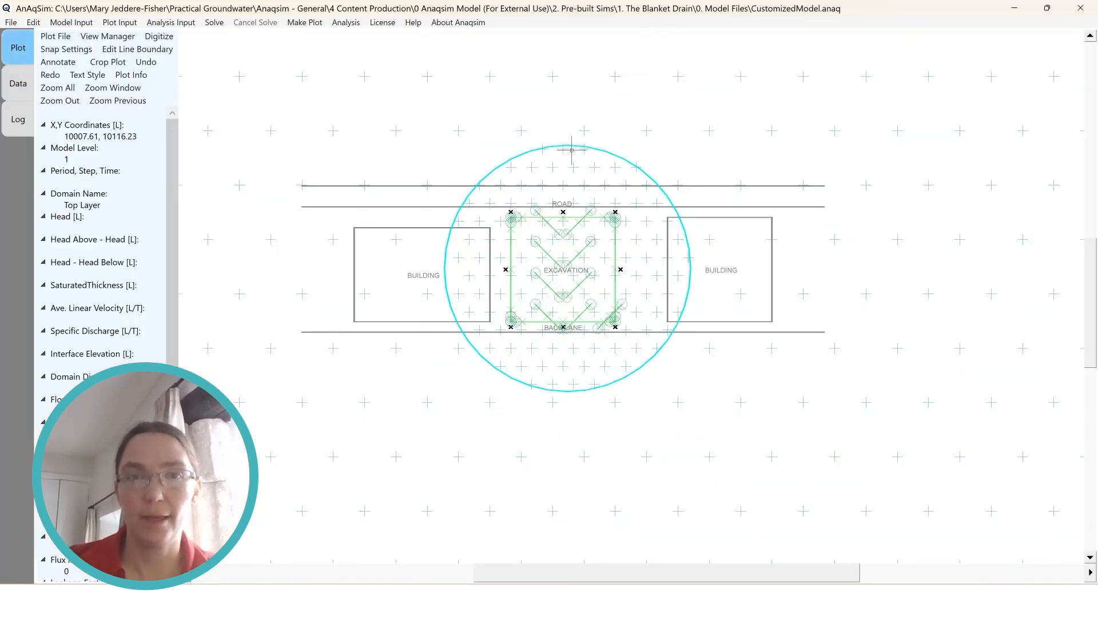
{"action": "mouse_move", "coordinate": [537, 167]}
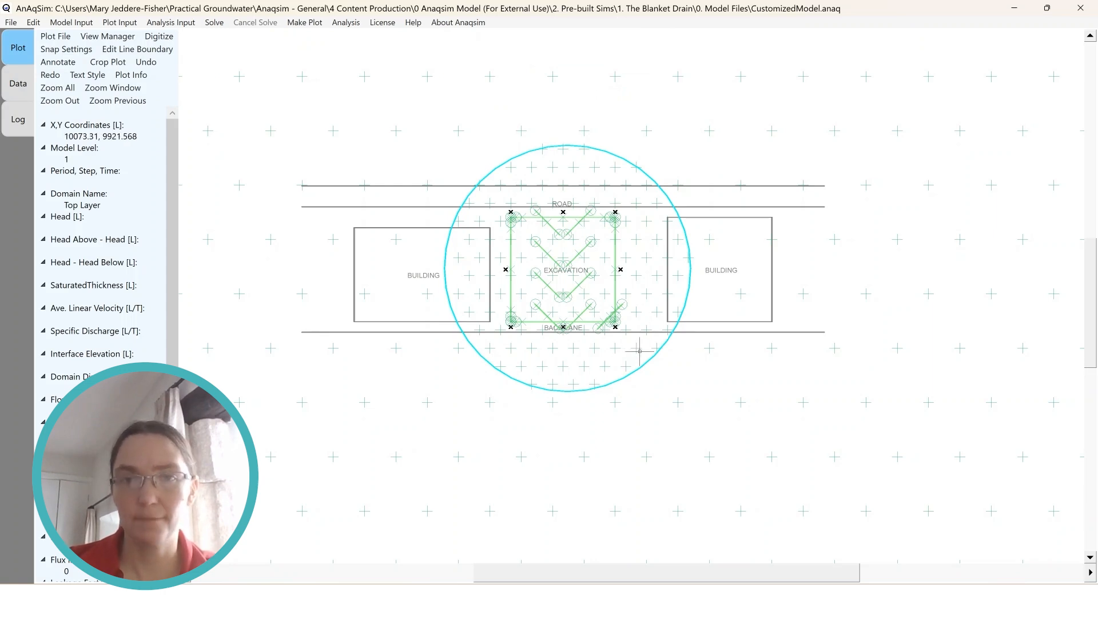
{"action": "mouse_move", "coordinate": [548, 388]}
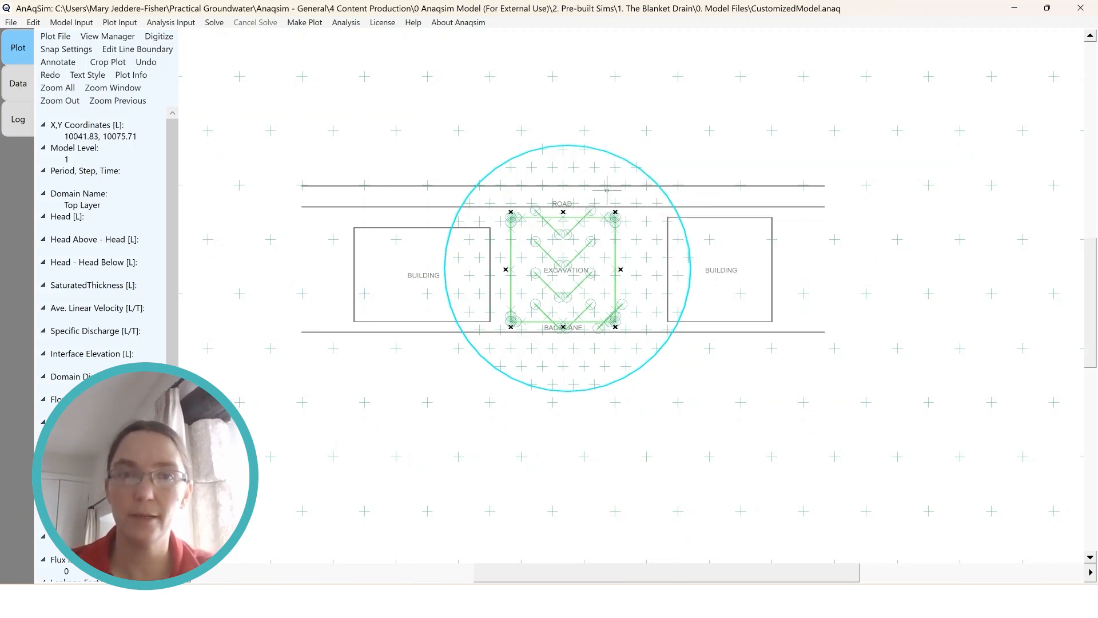
In the head-specified line boundary data, set h_start to 28 for all nine Drain Layer lines, d1 to d9
{"action": "key", "text": "Down"}
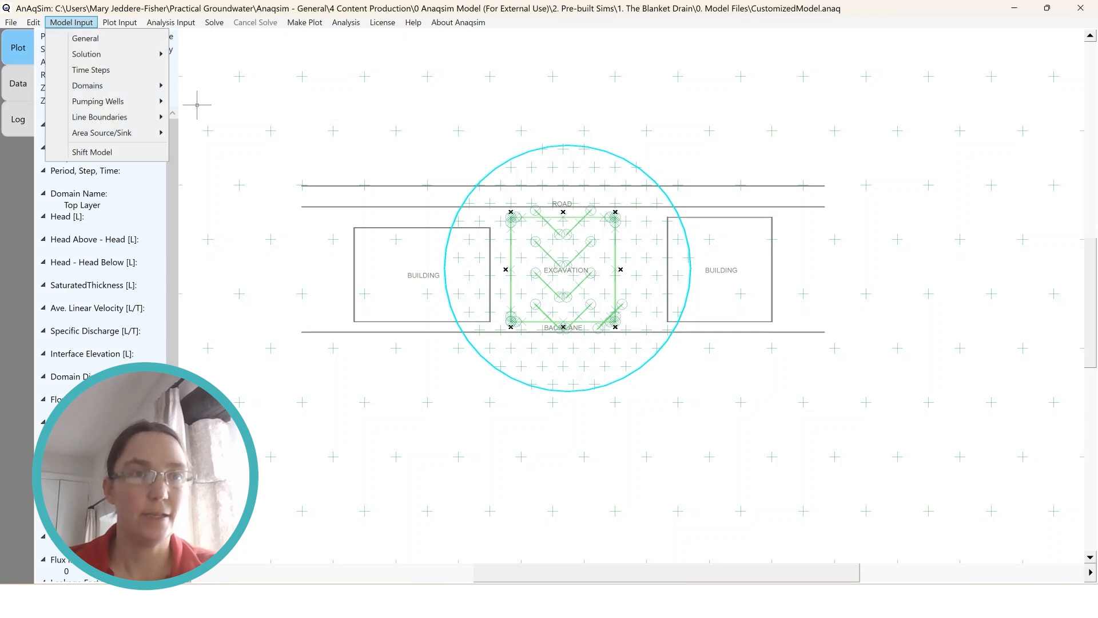
{"action": "key", "text": "Down"}
{"action": "key", "text": "Down"}
{"action": "key", "text": "Down"}
{"action": "key", "text": "Down"}
{"action": "key", "text": "Down"}
{"action": "key", "text": "Right"}
{"action": "key", "text": "Down"}
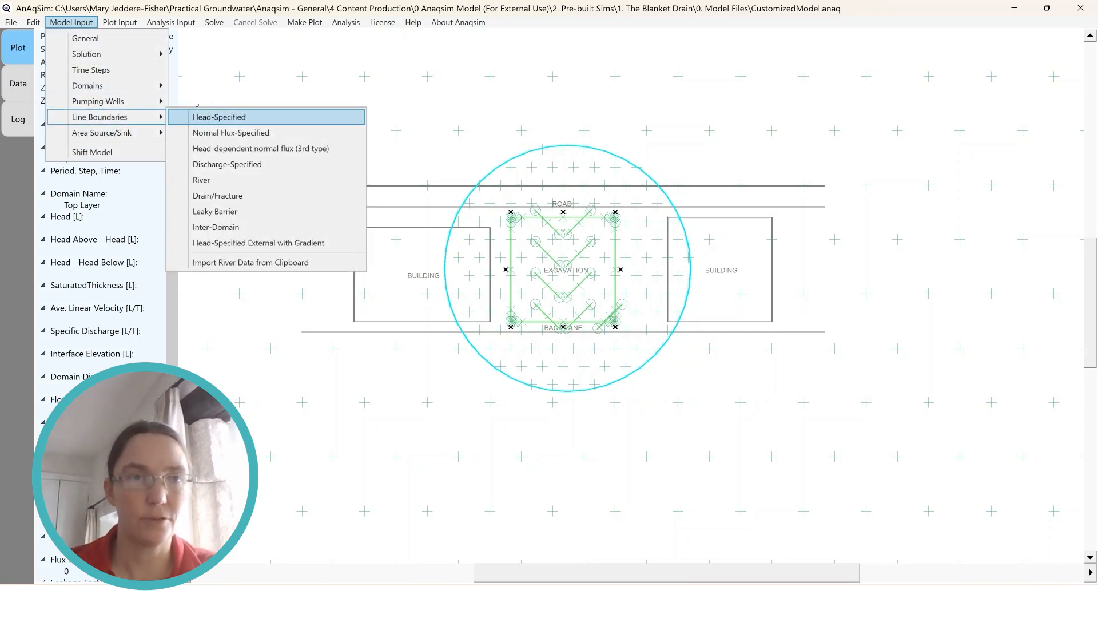
{"action": "key", "text": "Return"}
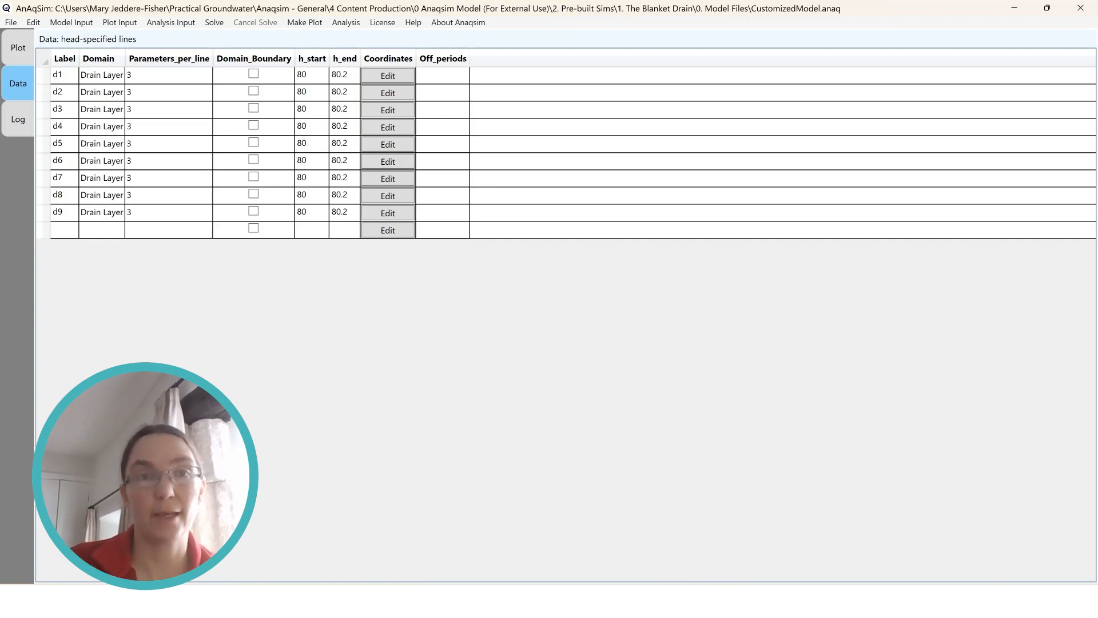
{"action": "double_click", "coordinate": [312, 75]}
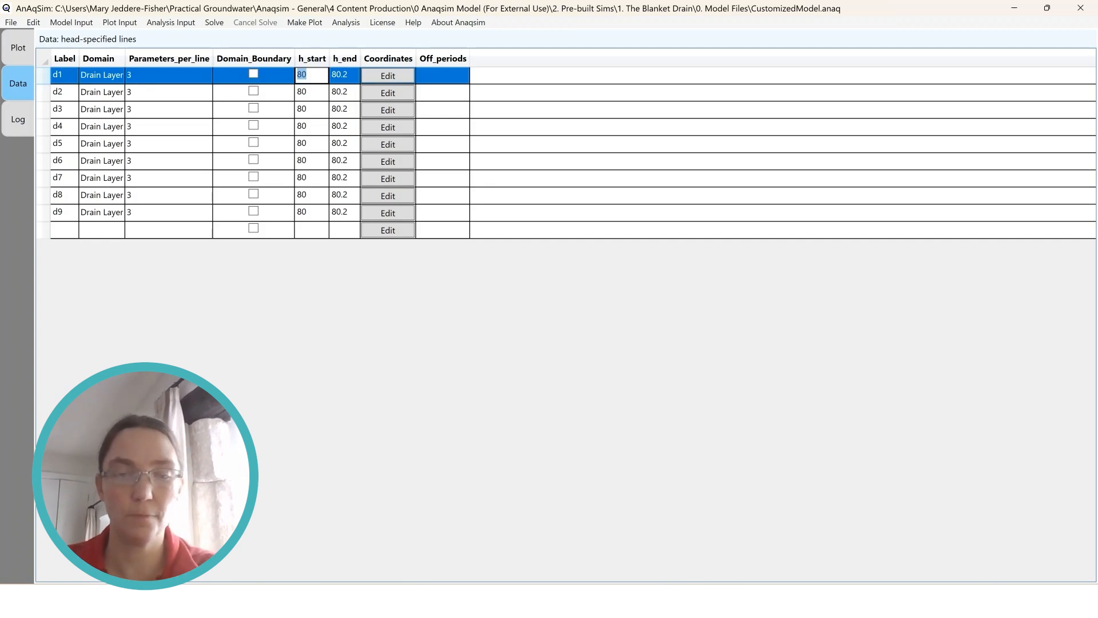
{"action": "type", "text": "28"}
{"action": "key", "text": "Return"}
{"action": "type", "text": "28"}
{"action": "key", "text": "Return"}
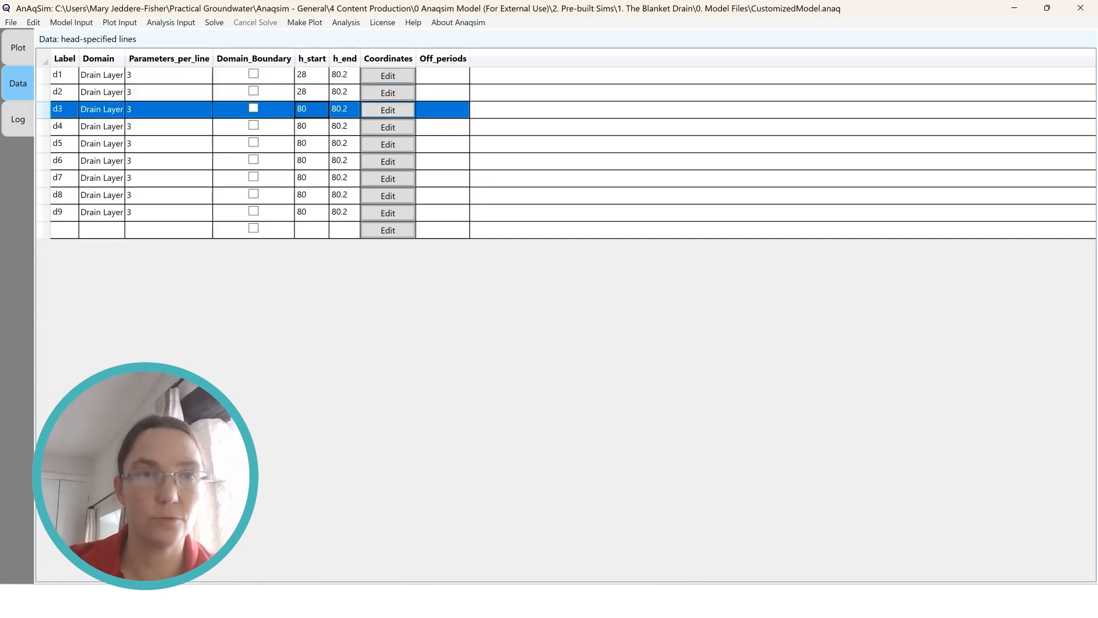
{"action": "type", "text": "28"}
{"action": "key", "text": "Return"}
{"action": "type", "text": "28"}
{"action": "key", "text": "Return"}
{"action": "type", "text": "28"}
{"action": "key", "text": "Return"}
{"action": "type", "text": "28"}
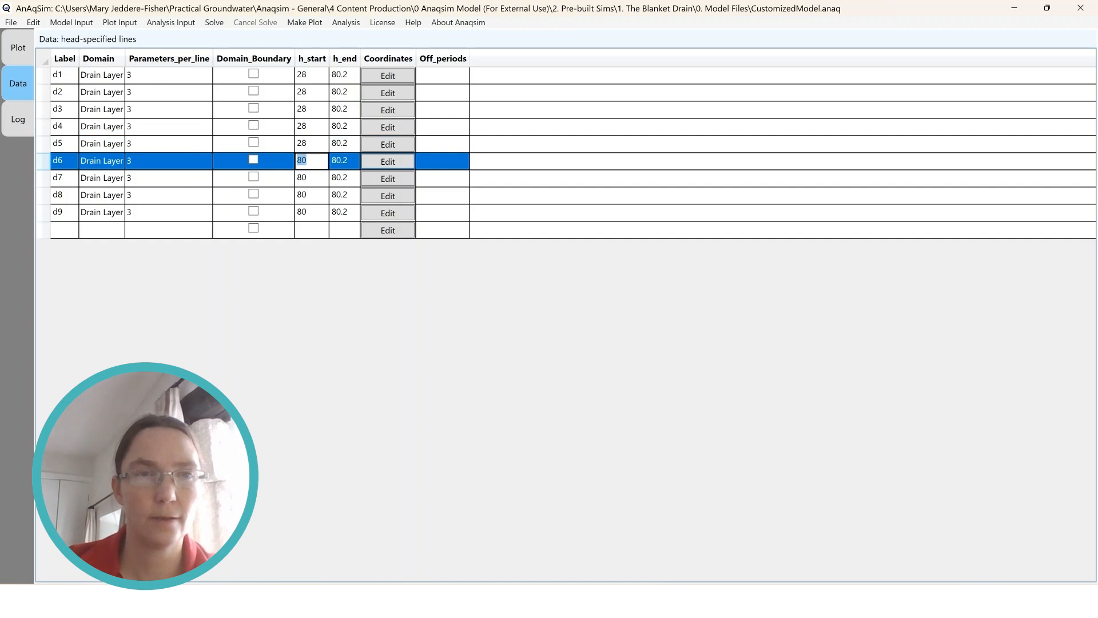
{"action": "key", "text": "Return"}
{"action": "type", "text": "28"}
{"action": "key", "text": "Return"}
{"action": "type", "text": "28"}
{"action": "key", "text": "Return"}
{"action": "type", "text": "28"}
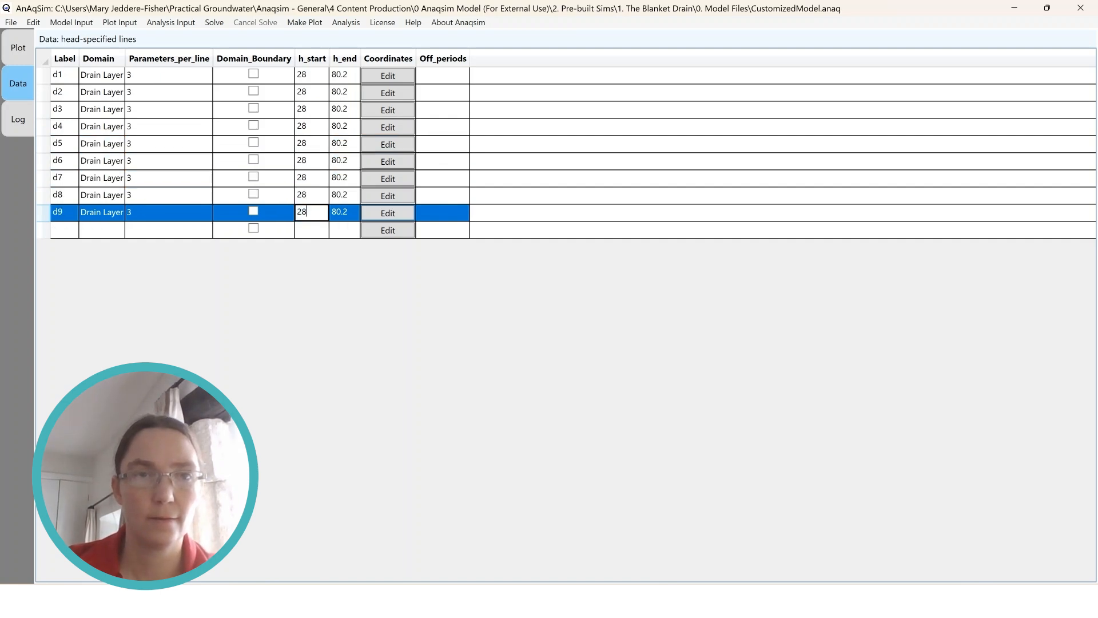
{"action": "key", "text": "Return"}
Set h_end to 28 for all nine head-specified lines, d1 to d9
{"action": "type", "text": "28"}
{"action": "key", "text": "Return"}
{"action": "type", "text": "28"}
{"action": "key", "text": "Return"}
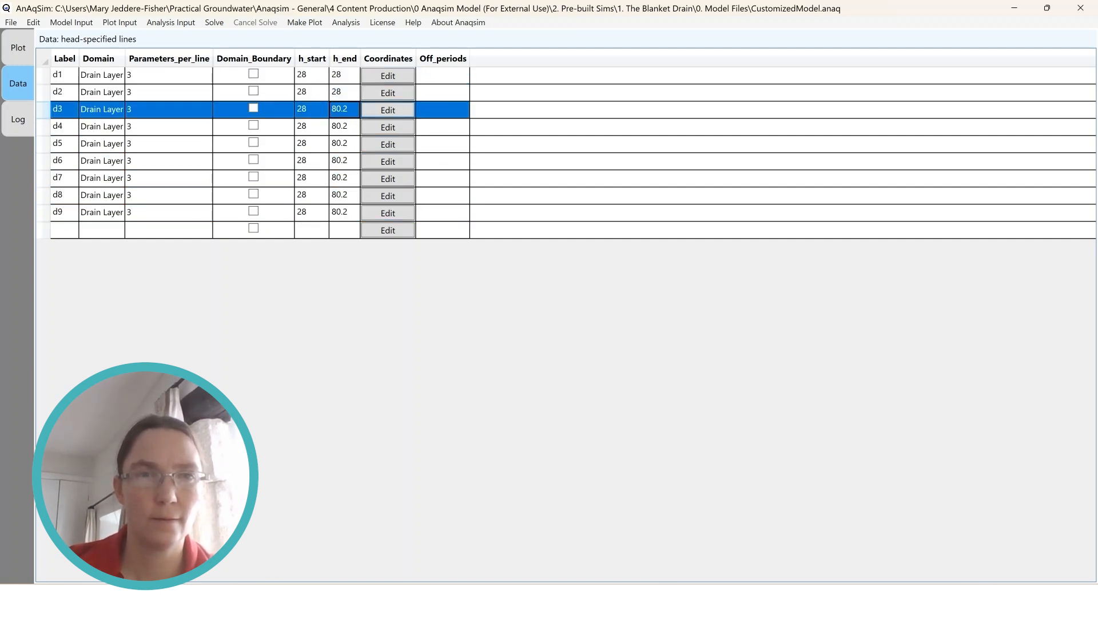
{"action": "type", "text": "82"}
{"action": "key", "text": "Return"}
{"action": "double_click", "coordinate": [348, 109]}
{"action": "double_click", "coordinate": [347, 109]}
{"action": "type", "text": "28"}
{"action": "key", "text": "Return"}
{"action": "type", "text": "28"}
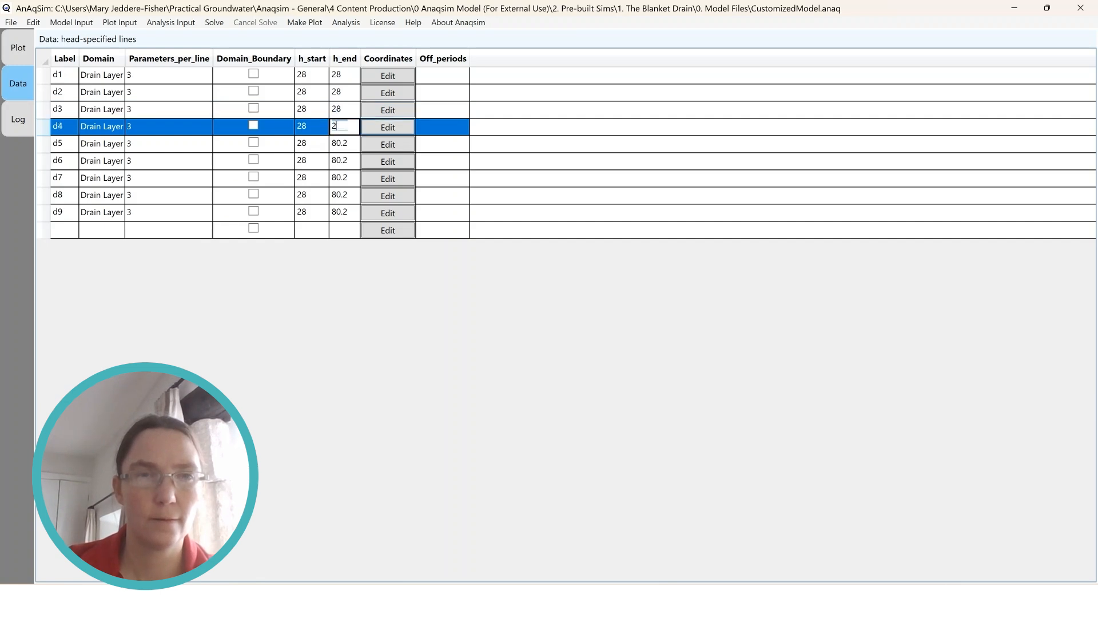
{"action": "key", "text": "Return"}
{"action": "type", "text": "28"}
{"action": "key", "text": "Return"}
{"action": "type", "text": "28"}
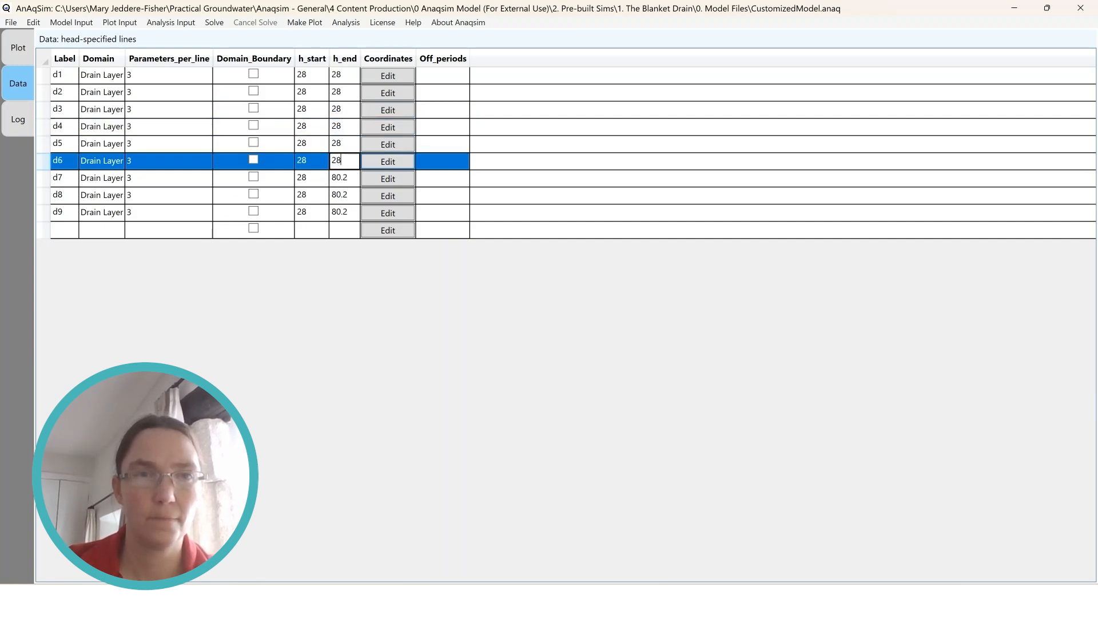
{"action": "key", "text": "Return"}
{"action": "type", "text": "28"}
{"action": "key", "text": "Return"}
{"action": "type", "text": "28"}
{"action": "key", "text": "Return"}
{"action": "type", "text": "28"}
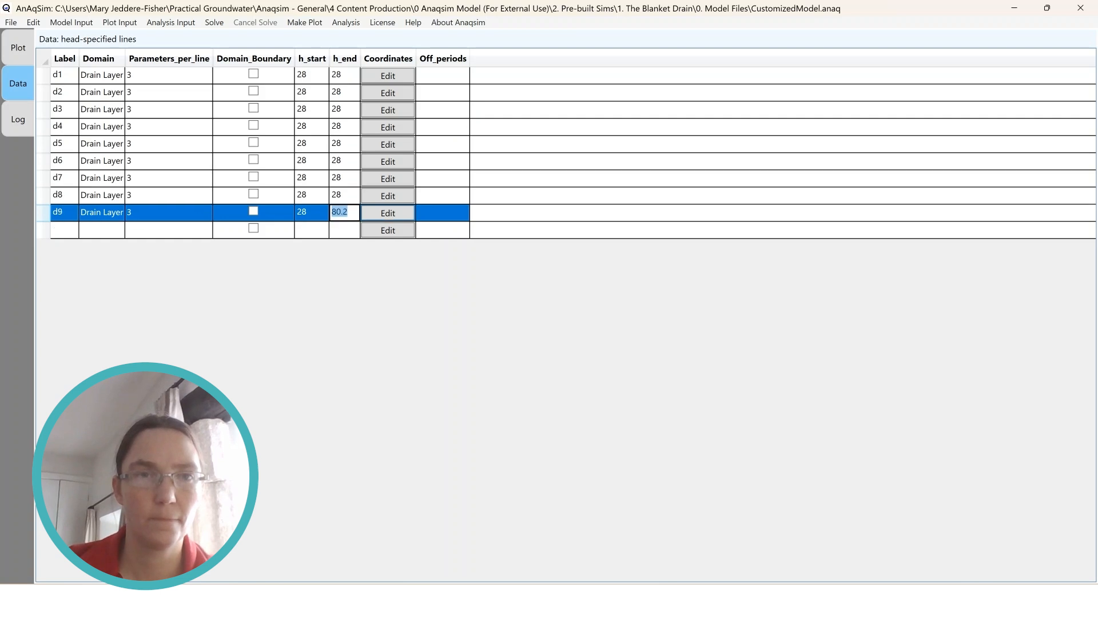
{"action": "key", "text": "Up"}
{"action": "key", "text": "Up"}
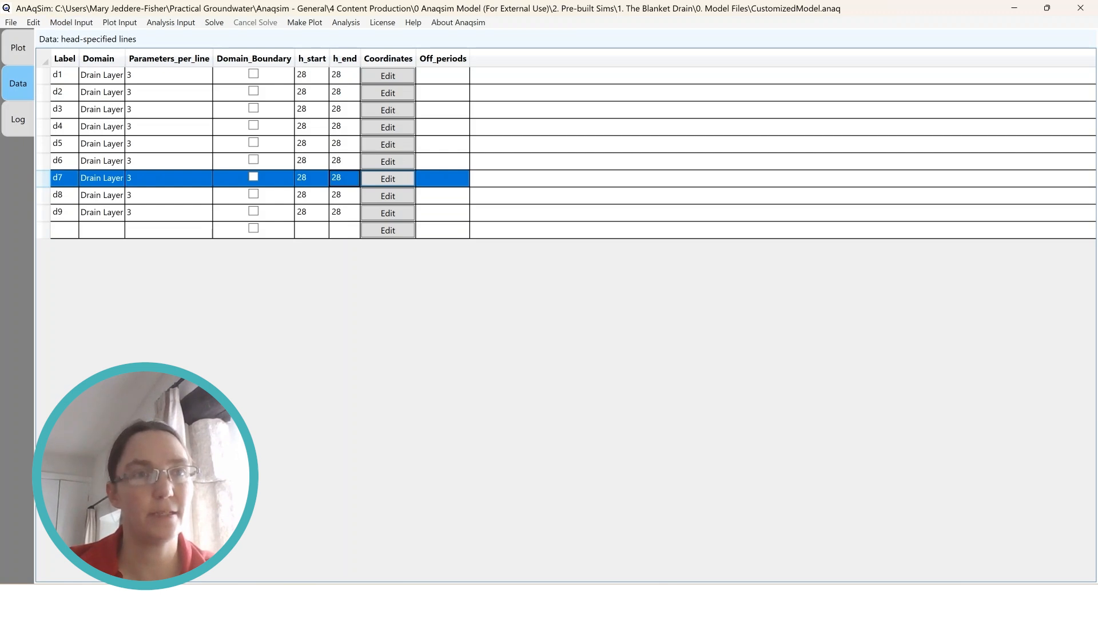
Save the model with the revised drain heads and replot the model elements for level 1
{"action": "left_click", "coordinate": [11, 22]}
{"action": "left_click", "coordinate": [57, 53]}
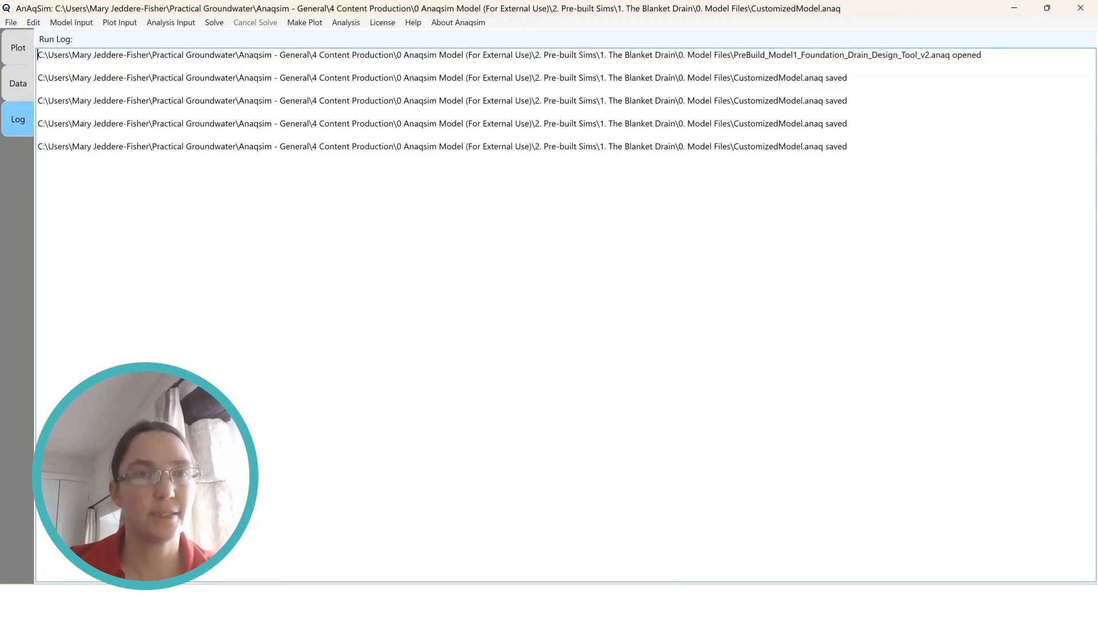
{"action": "left_click", "coordinate": [305, 23]}
{"action": "left_click", "coordinate": [346, 73]}
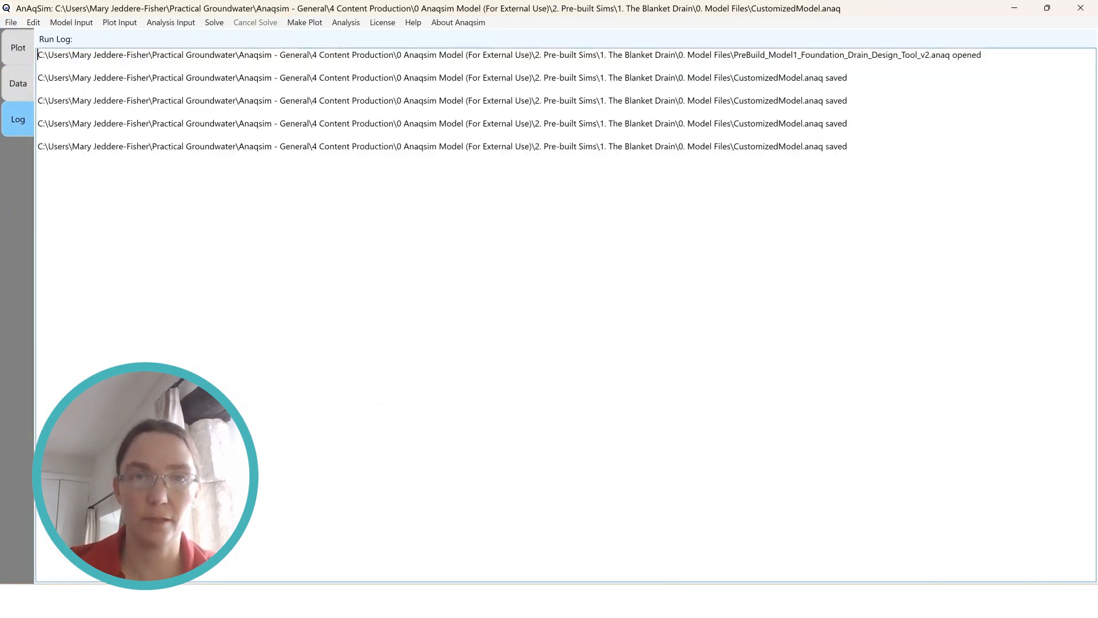
{"action": "key", "text": "Return"}
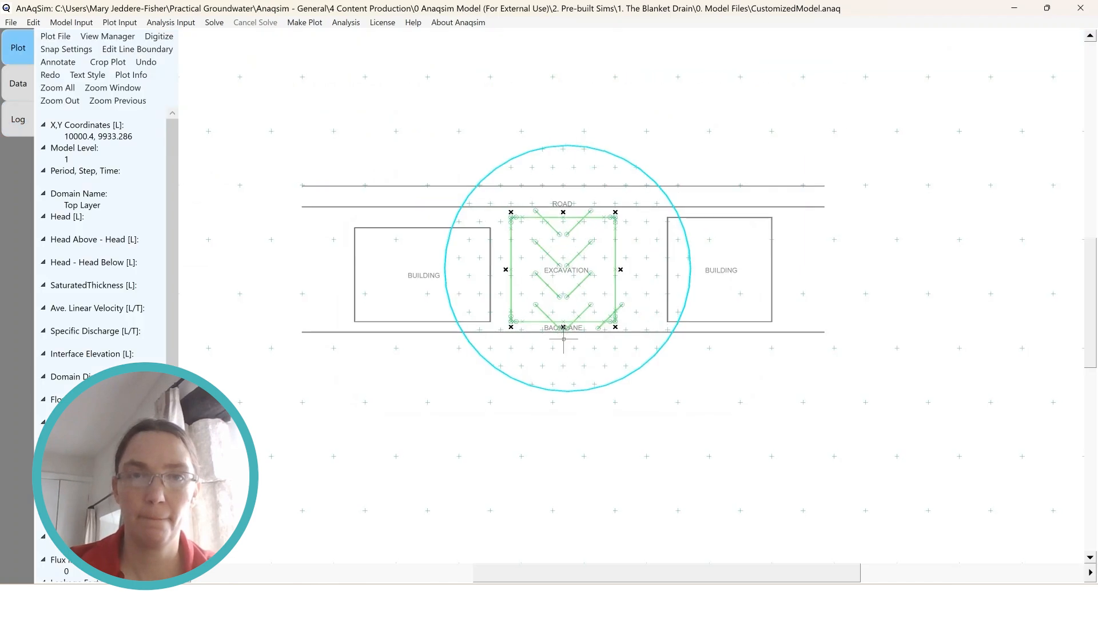
Reshape head-specified line d4 into a horizontal drain near the back lane, moving its vertices to about 9953, 9967 and 10038, 9967
{"action": "scroll", "coordinate": [570, 283], "scroll_direction": "up", "scroll_amount": 3}
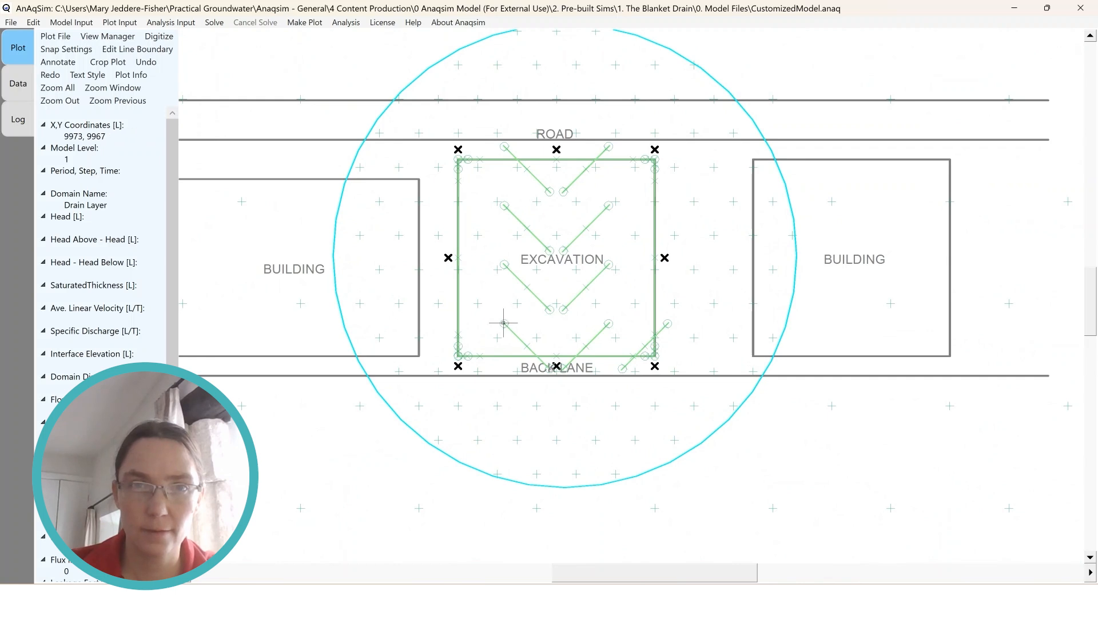
{"action": "left_click", "coordinate": [503, 323]}
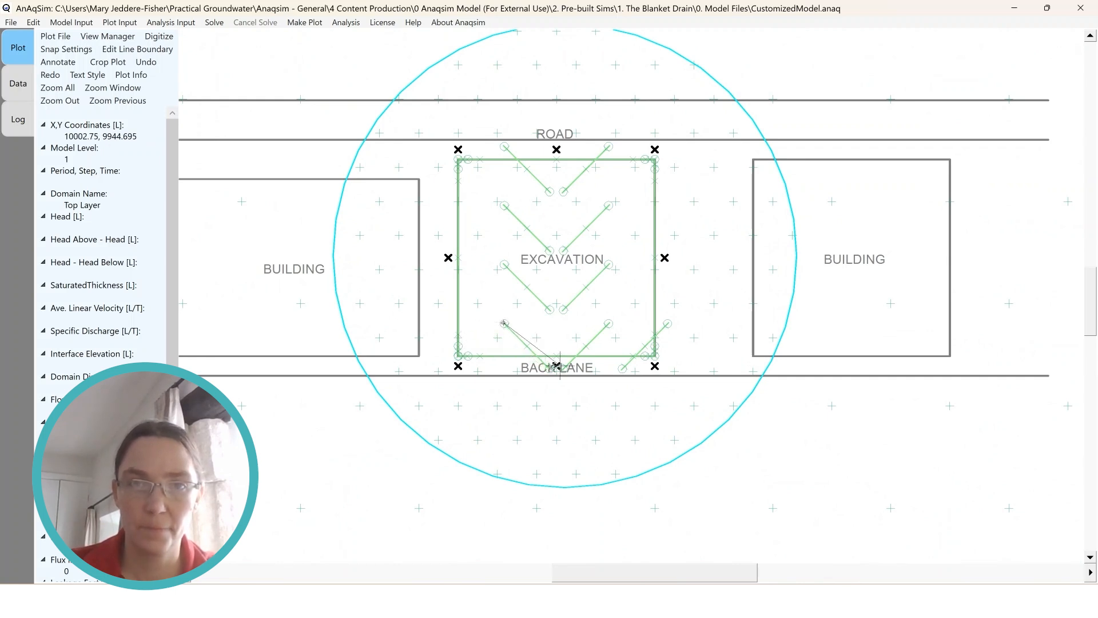
{"action": "left_click", "coordinate": [465, 323]}
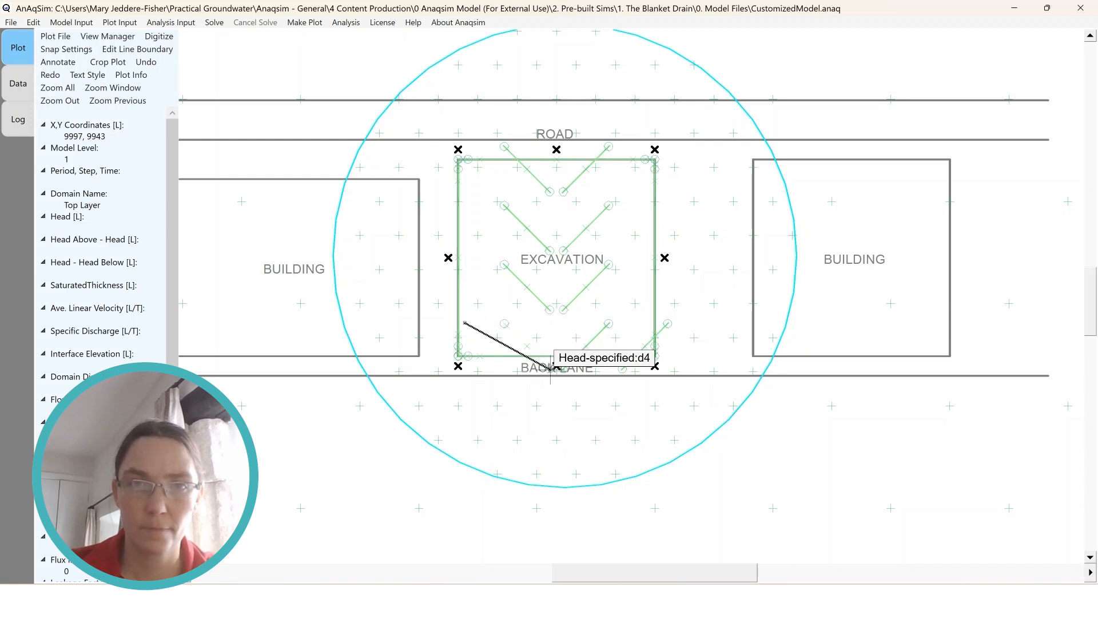
{"action": "left_click", "coordinate": [550, 369]}
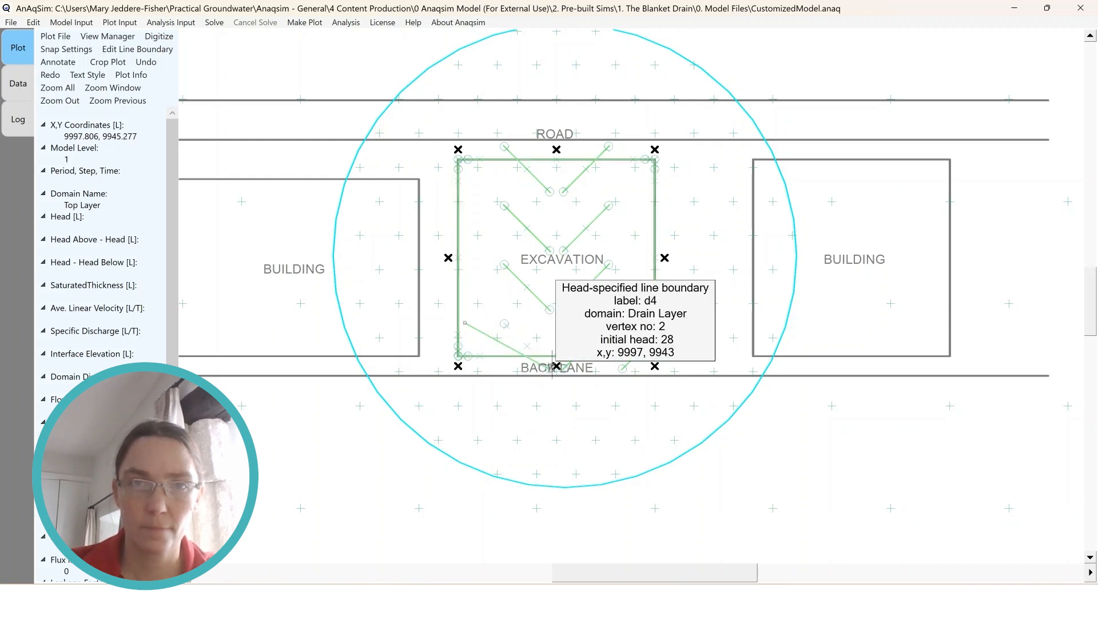
{"action": "left_click", "coordinate": [551, 369]}
{"action": "left_click", "coordinate": [550, 370]}
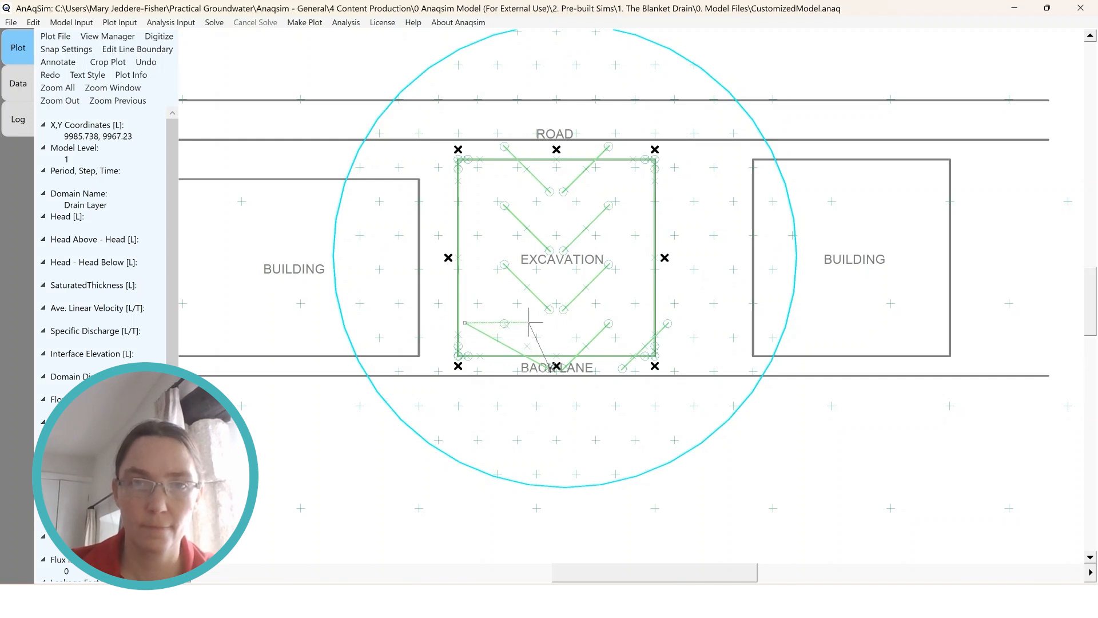
{"action": "left_click", "coordinate": [631, 323]}
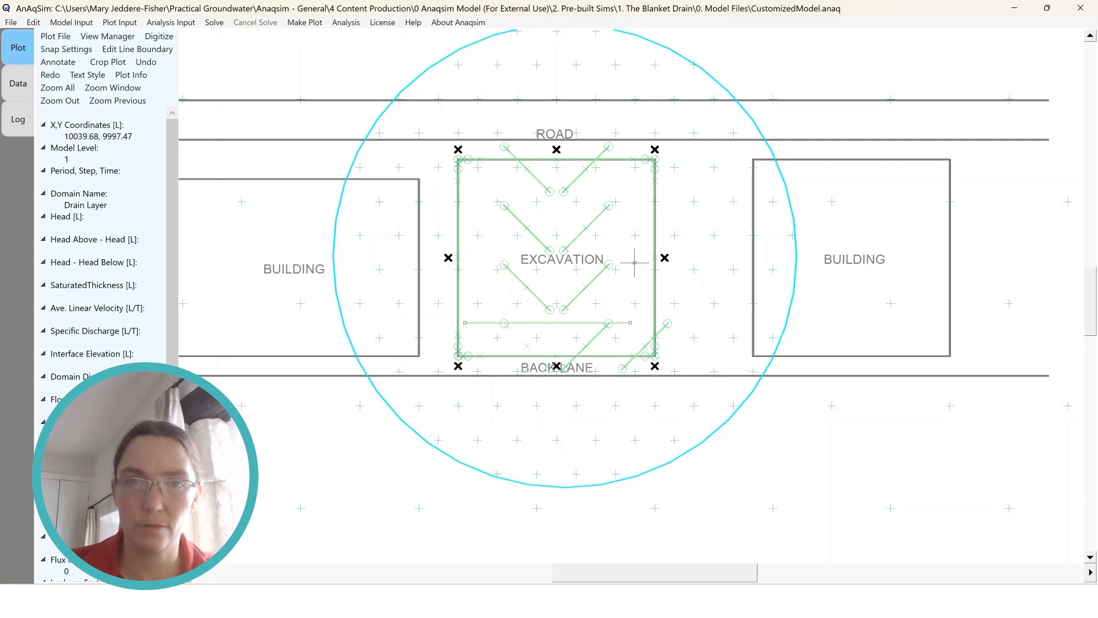
Reshape head-specified line d3 into a horizontal drain across mid-excavation, moving its vertices to about 9954, 9997 and 10042, 9997
{"action": "left_click", "coordinate": [501, 264]}
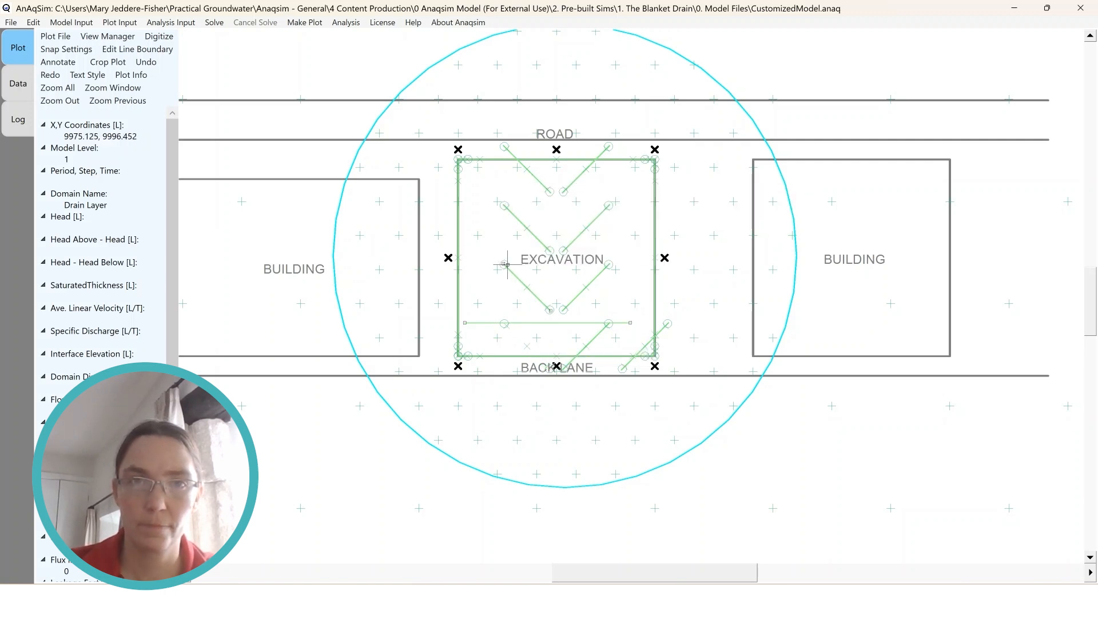
{"action": "left_click", "coordinate": [467, 264]}
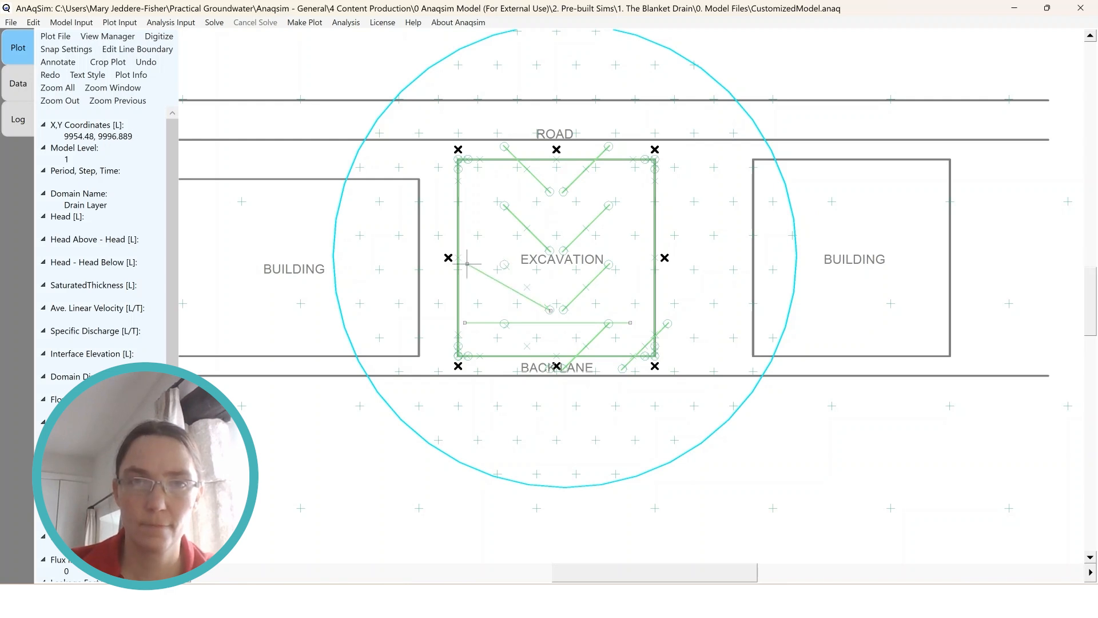
{"action": "left_click", "coordinate": [550, 310]}
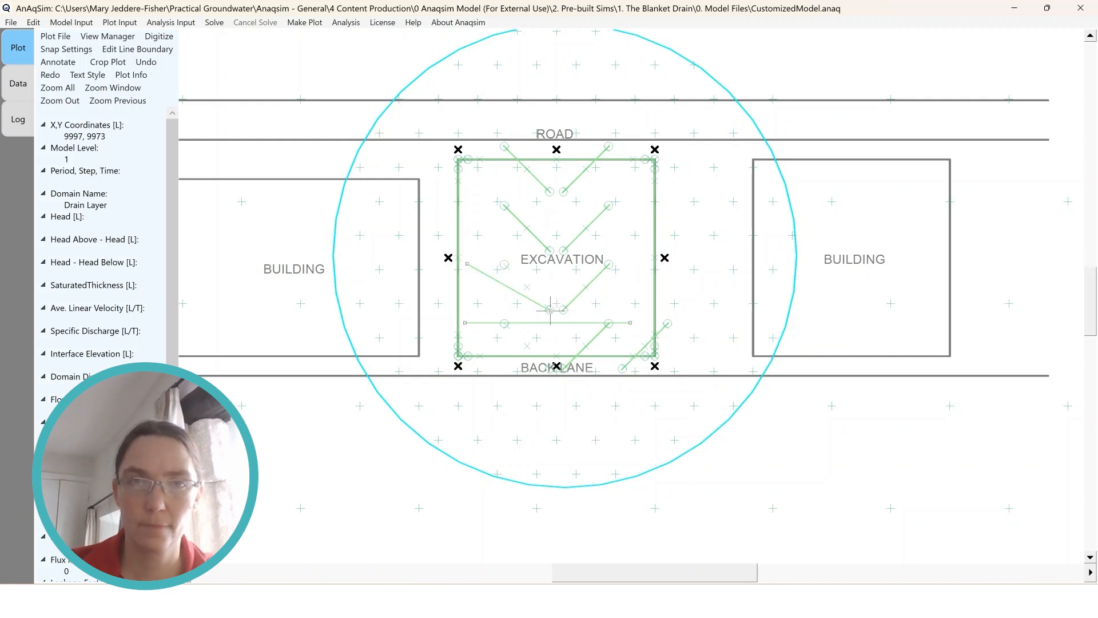
{"action": "left_click", "coordinate": [639, 262]}
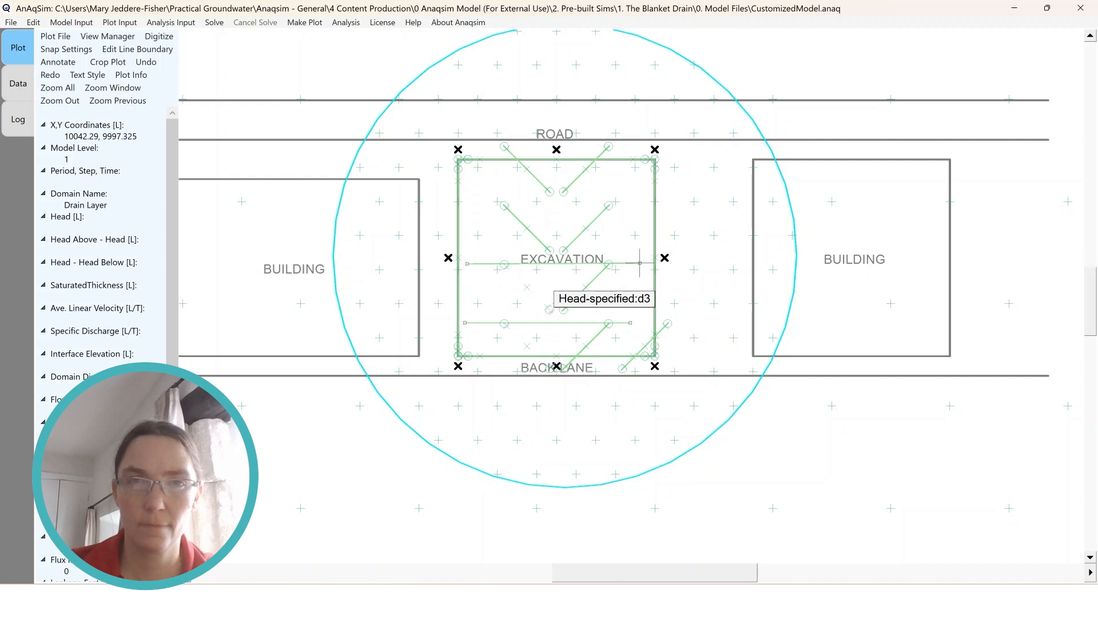
Reshape head-specified line d2 into a horizontal drain across the road side of the excavation, moving its vertices to about 9955, 10028 and 10045, 10028
{"action": "left_click", "coordinate": [504, 205]}
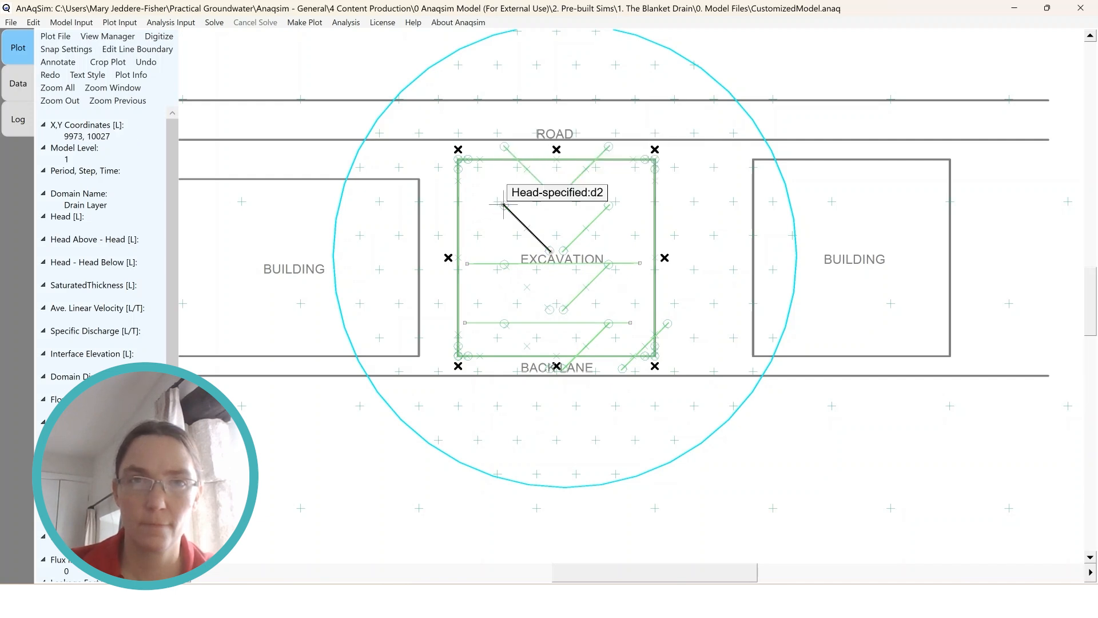
{"action": "left_click", "coordinate": [503, 205]}
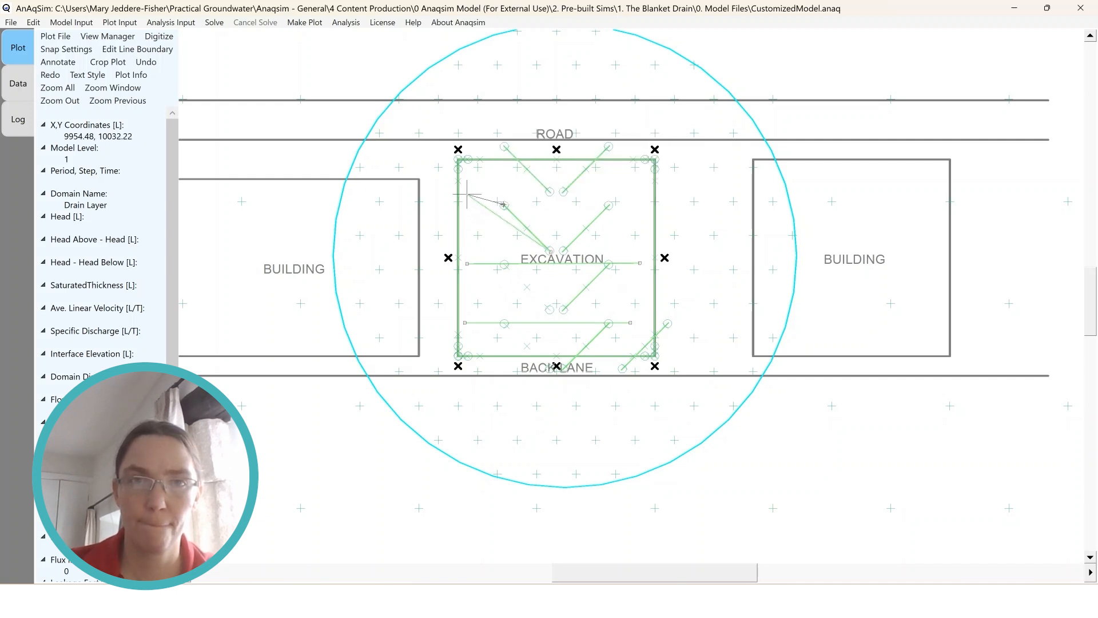
{"action": "left_click", "coordinate": [467, 200]}
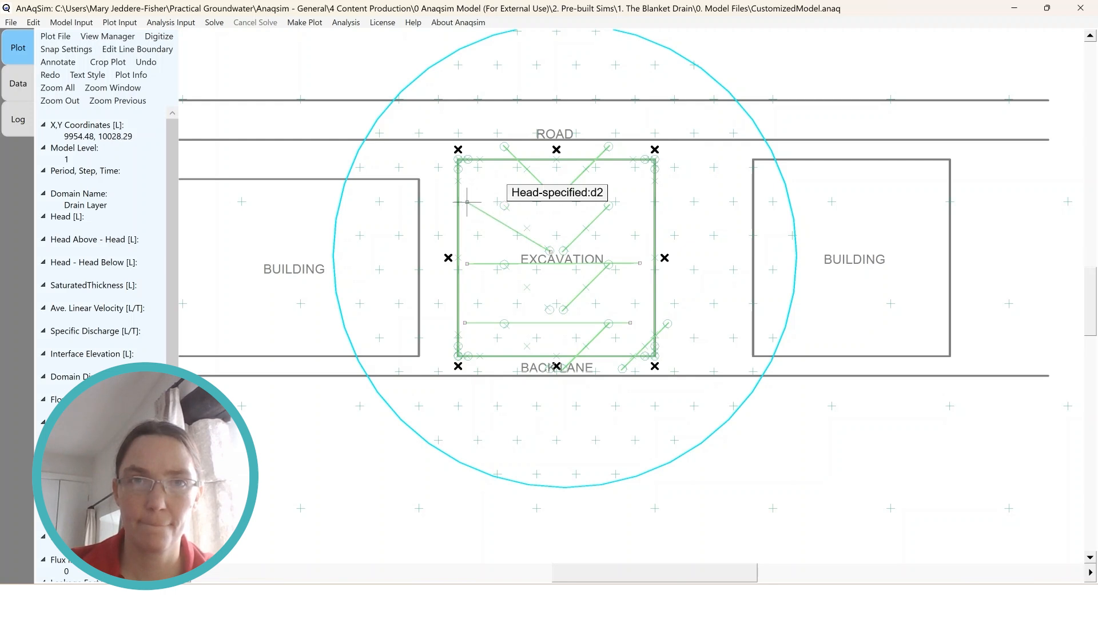
{"action": "left_click", "coordinate": [548, 250]}
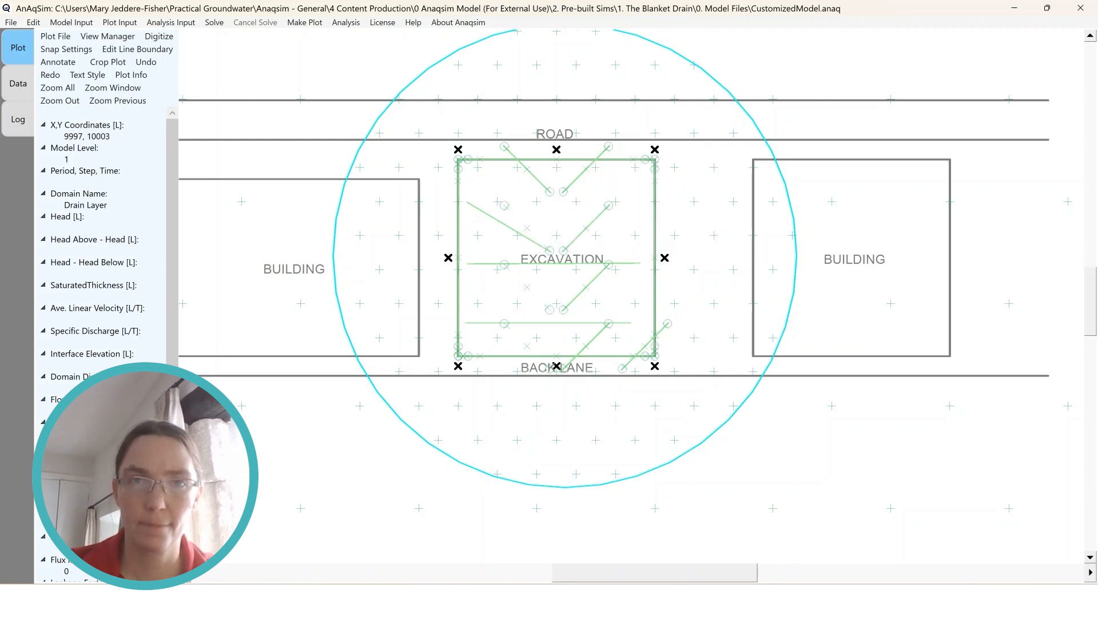
{"action": "left_click", "coordinate": [644, 201]}
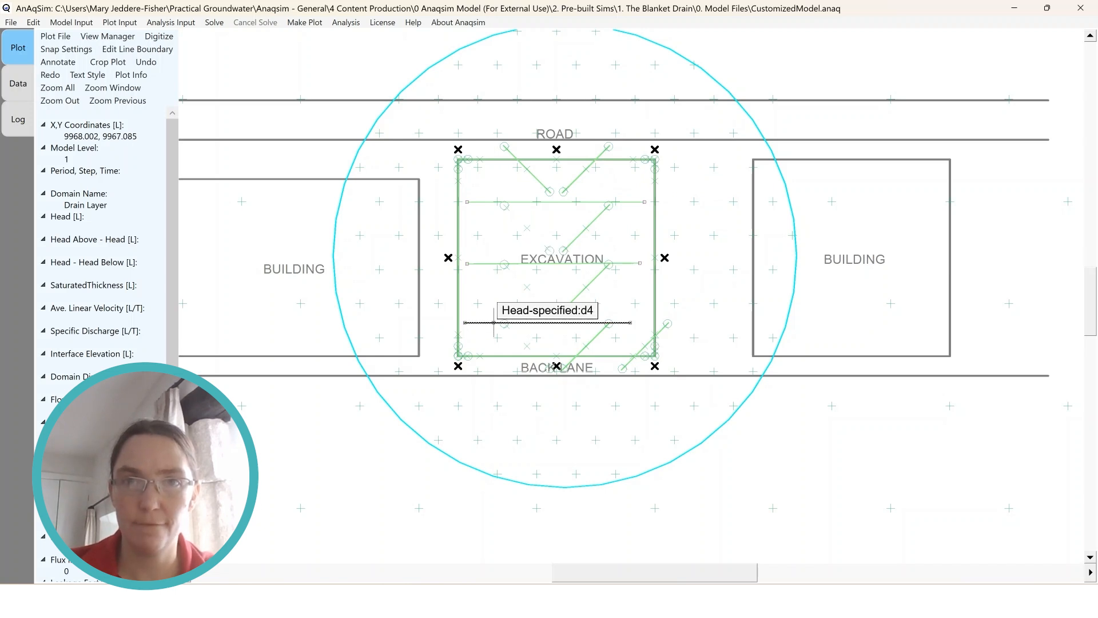
Delete line d1 from the head-specified lines data
{"action": "left_click", "coordinate": [18, 84]}
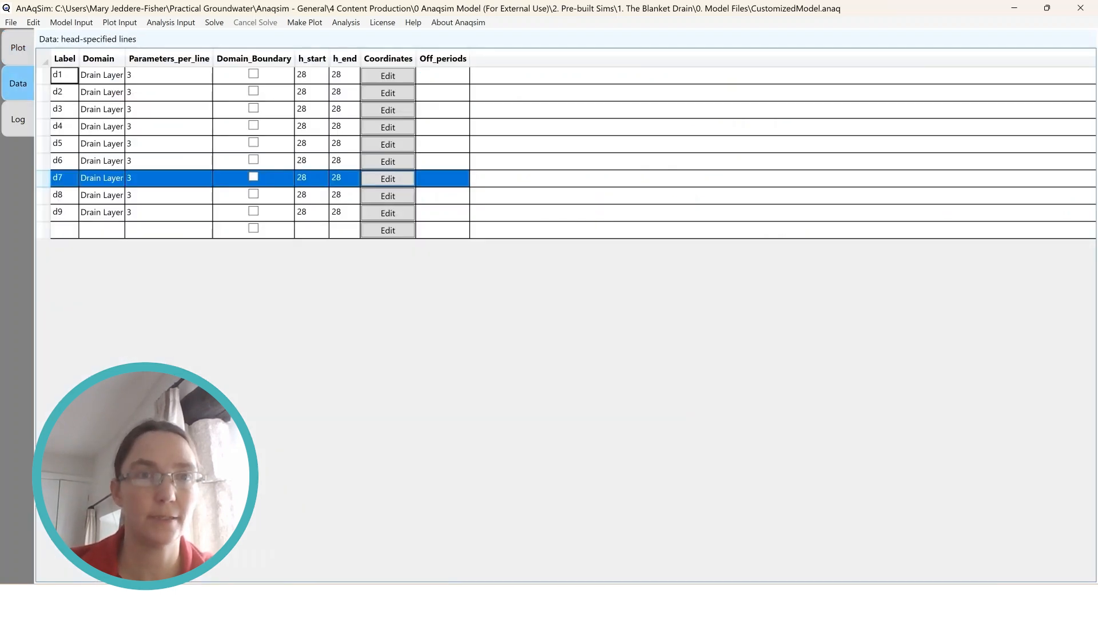
{"action": "left_click", "coordinate": [44, 75]}
{"action": "key", "text": "Delete"}
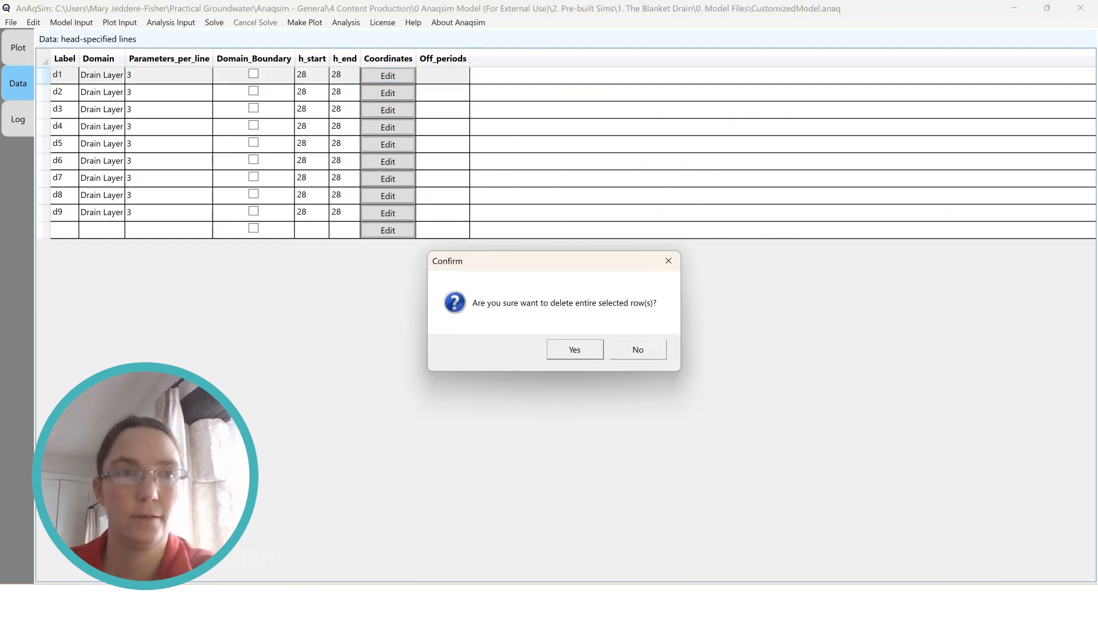
{"action": "key", "text": "Return"}
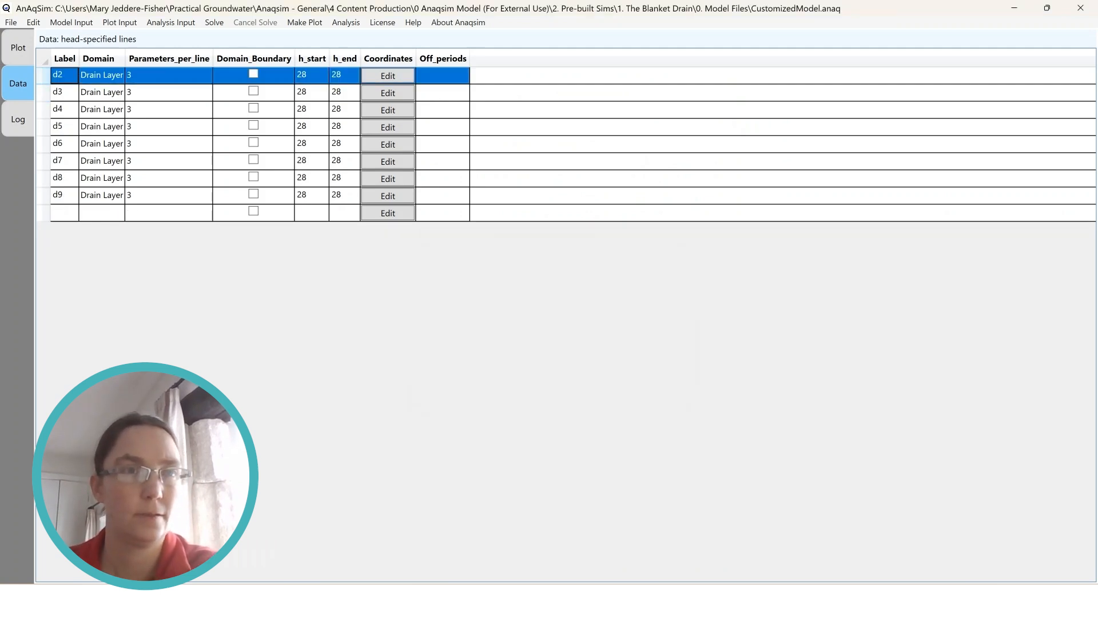
Delete lines d5, d6, d7, d8 and d9 from the head-specified lines data
{"action": "left_click", "coordinate": [43, 127]}
{"action": "key", "text": "Delete"}
{"action": "key", "text": "Return"}
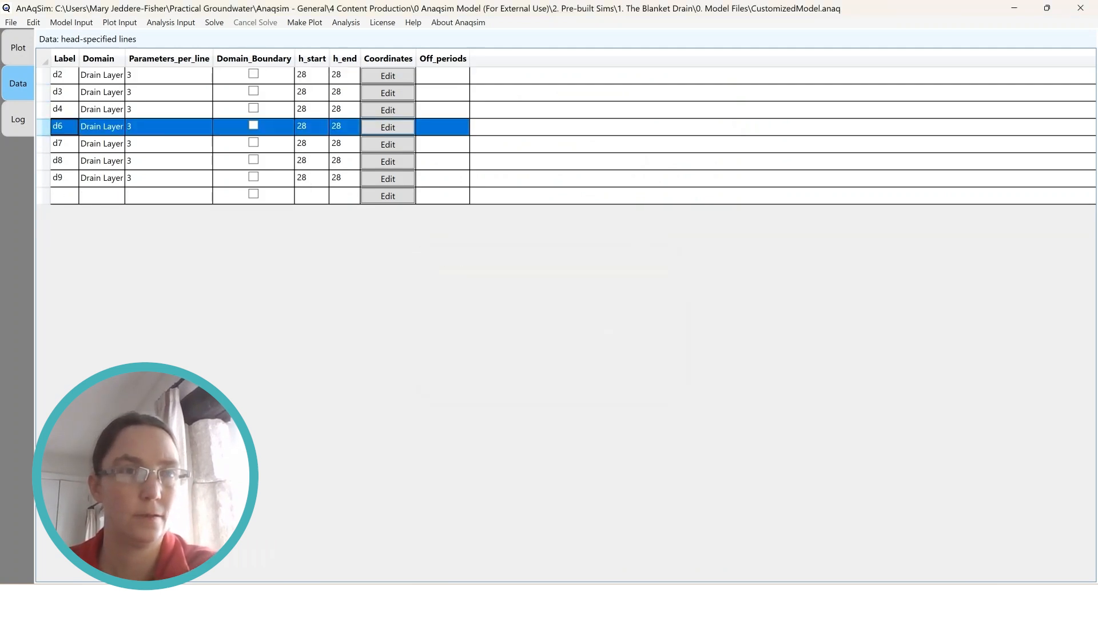
{"action": "key", "text": "Delete"}
{"action": "key", "text": "Return"}
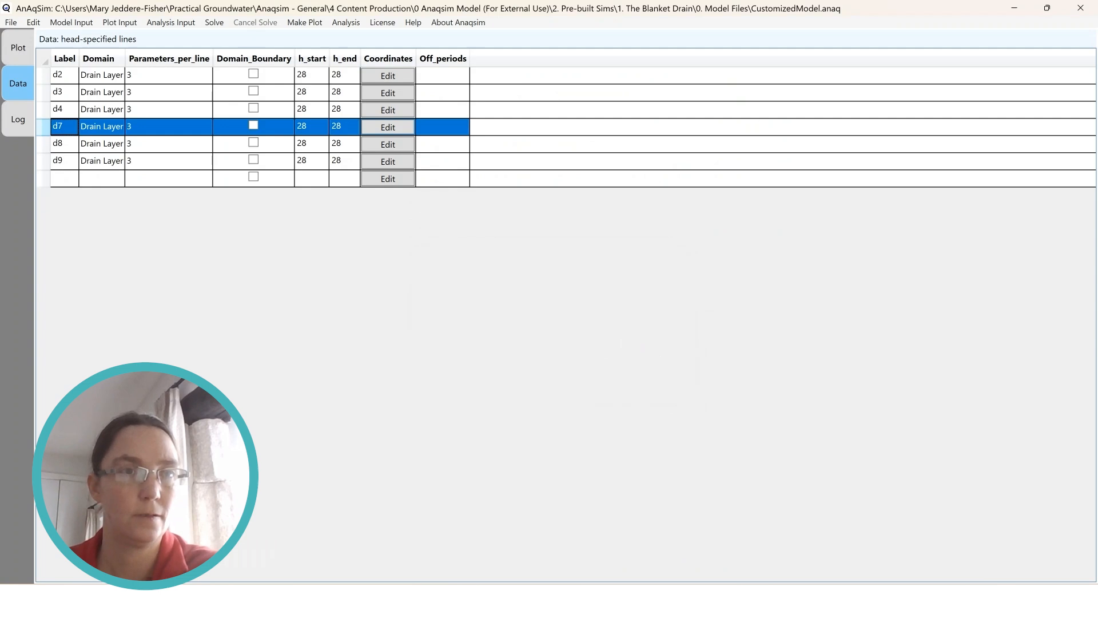
{"action": "key", "text": "Delete"}
{"action": "key", "text": "Return"}
{"action": "key", "text": "Delete"}
{"action": "key", "text": "Return"}
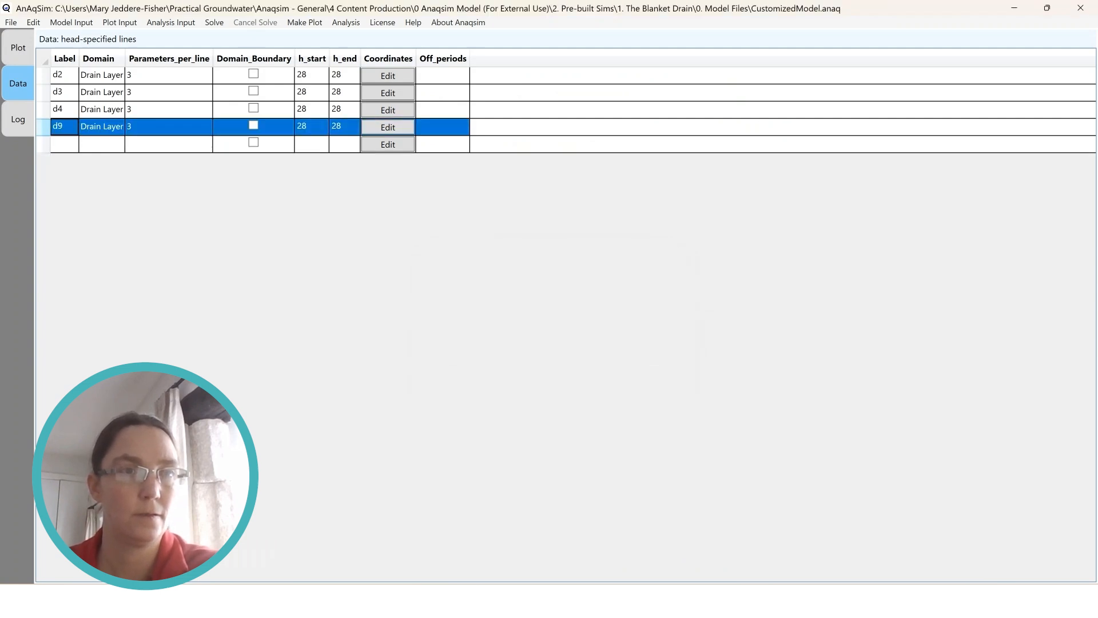
{"action": "key", "text": "Delete"}
{"action": "key", "text": "Return"}
Save the model with the three remaining horizontal drains and replot its elements for level 1
{"action": "key", "text": "alt+f"}
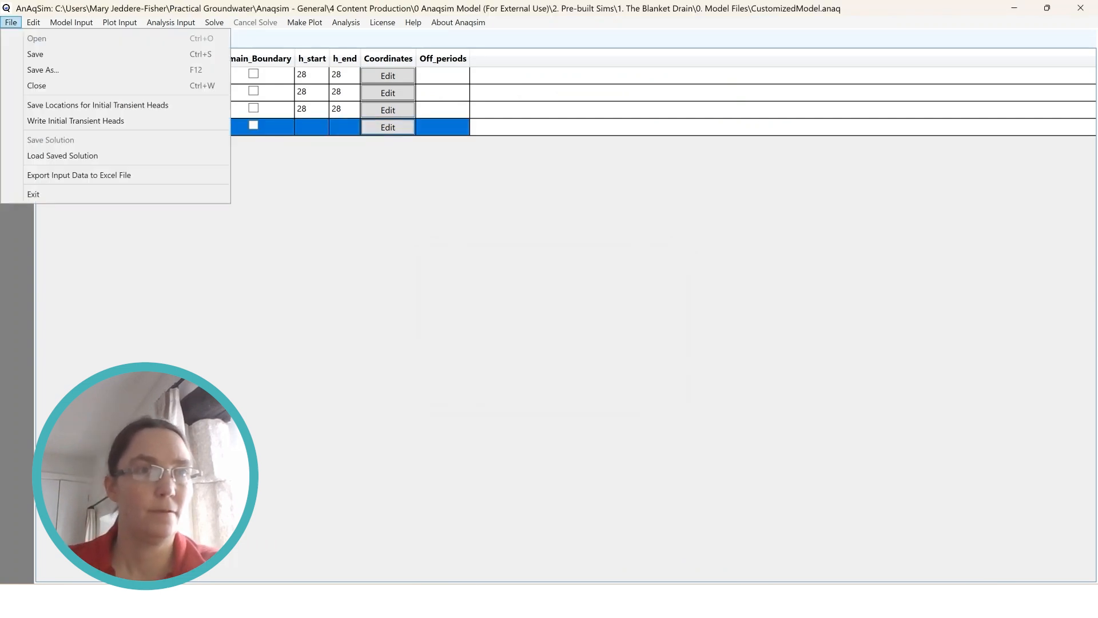
{"action": "key", "text": "Down"}
{"action": "key", "text": "Return"}
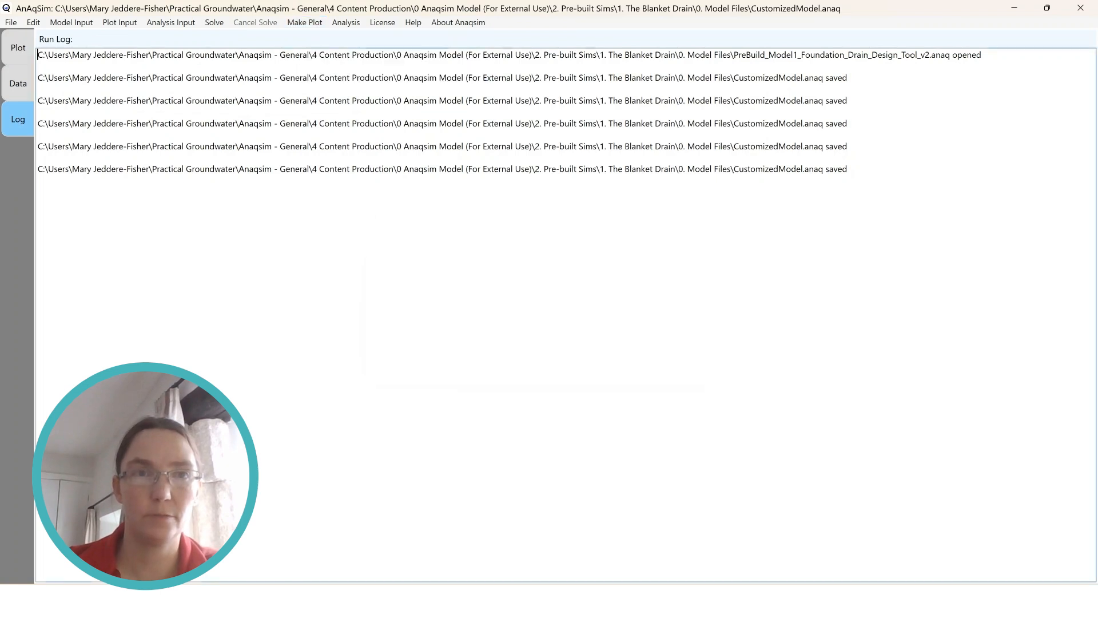
{"action": "key", "text": "Return"}
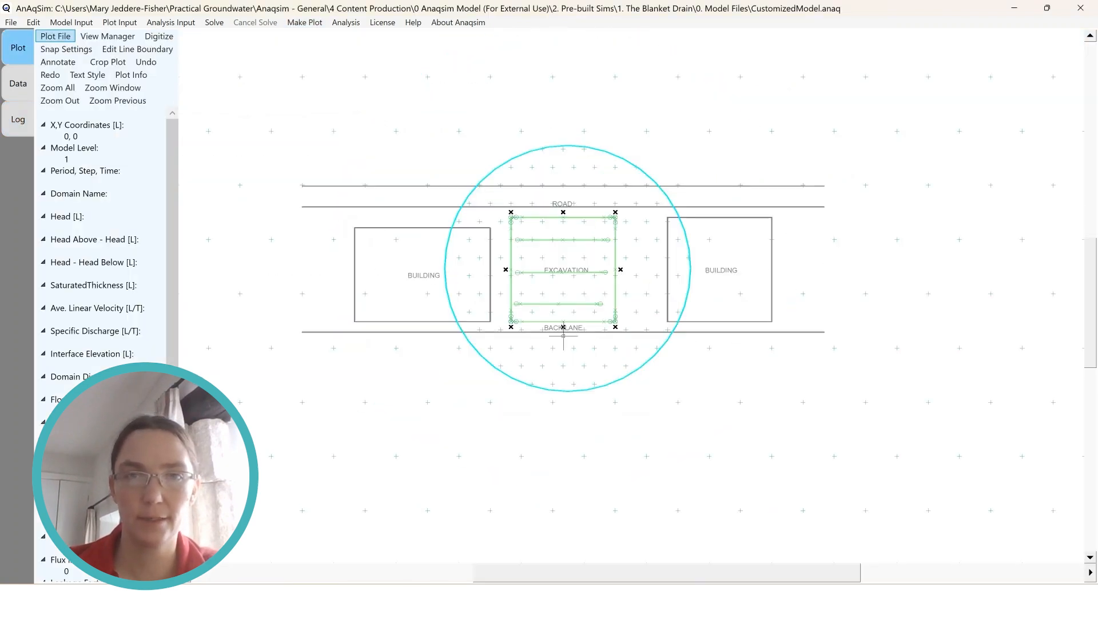
{"action": "scroll", "coordinate": [564, 336], "scroll_direction": "up", "scroll_amount": 2}
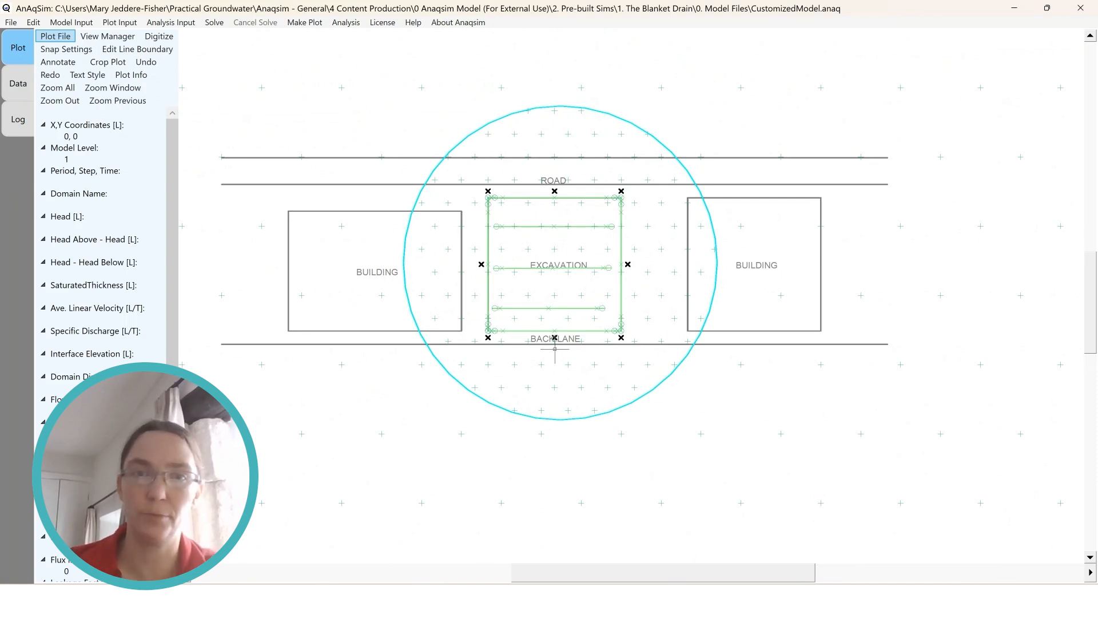
{"action": "left_click", "coordinate": [554, 348]}
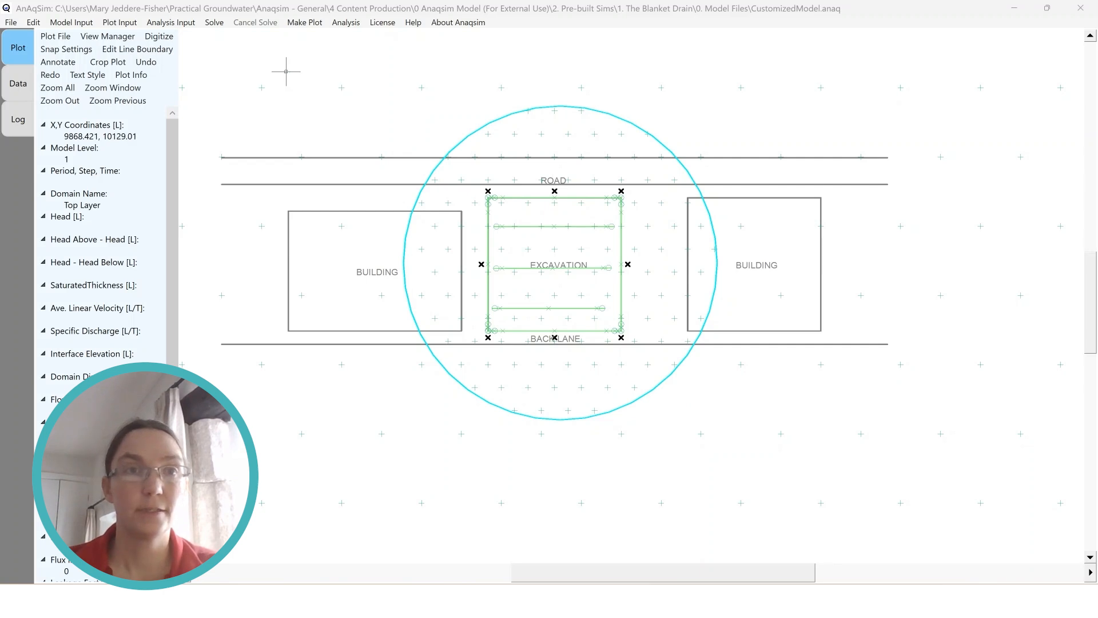
Solve the model and plot all selected features at the same level and time, checking the head between the drains
{"action": "left_click", "coordinate": [214, 23]}
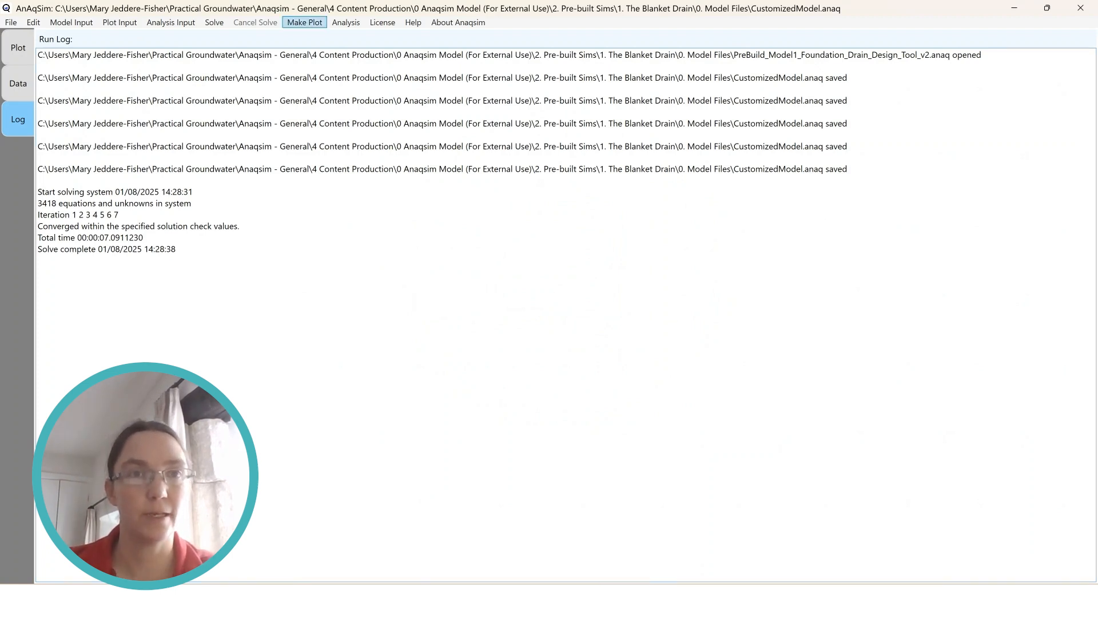
{"action": "left_click", "coordinate": [304, 22]}
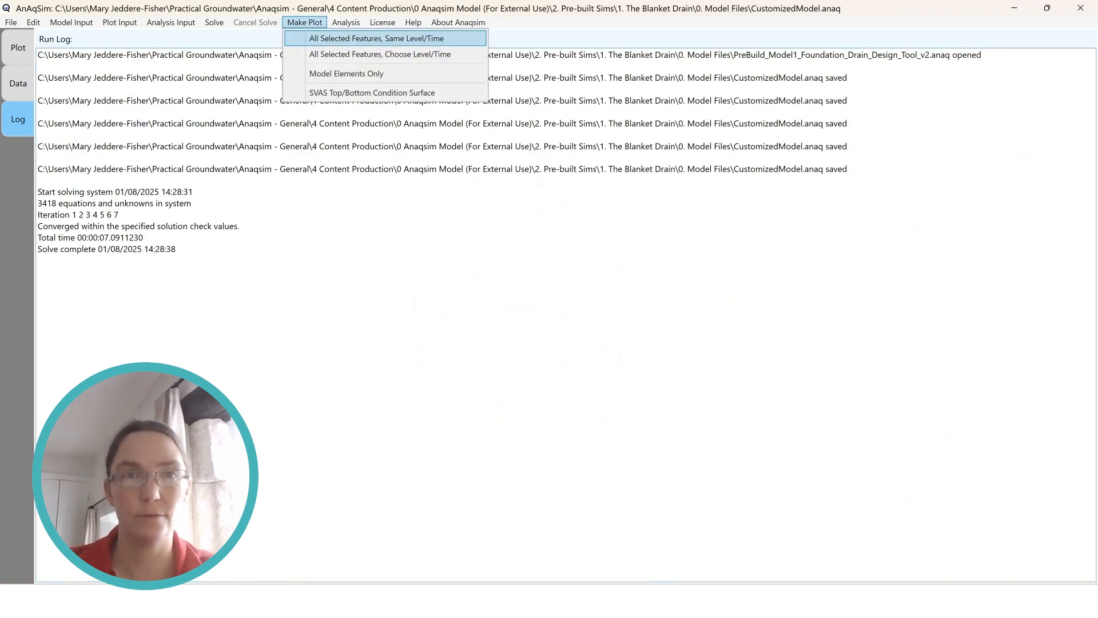
{"action": "left_click", "coordinate": [376, 39]}
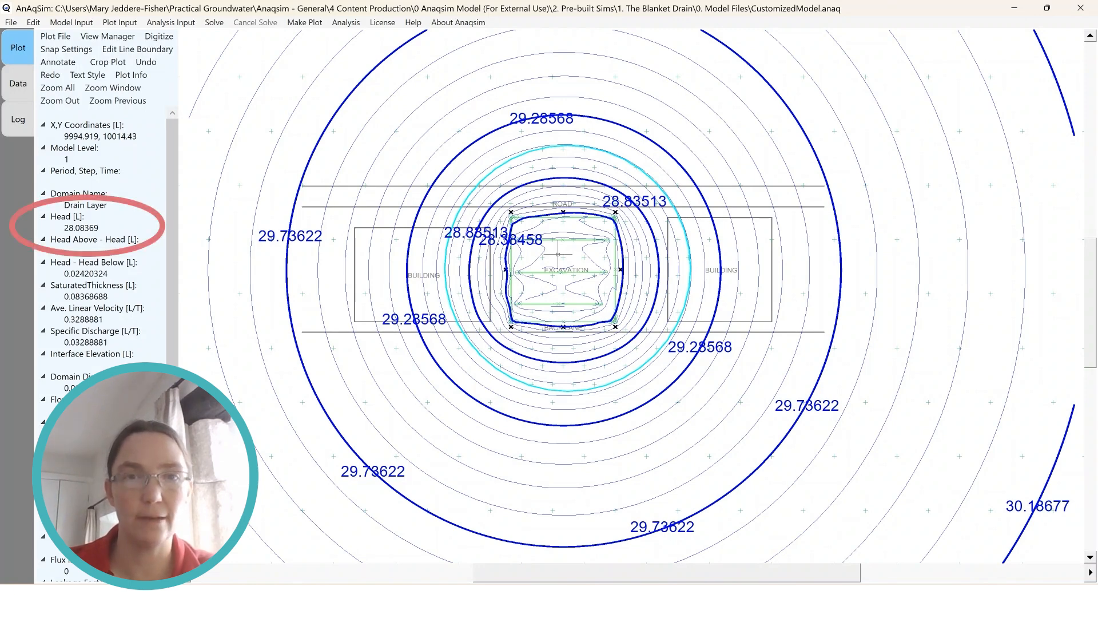
{"action": "mouse_move", "coordinate": [561, 295]}
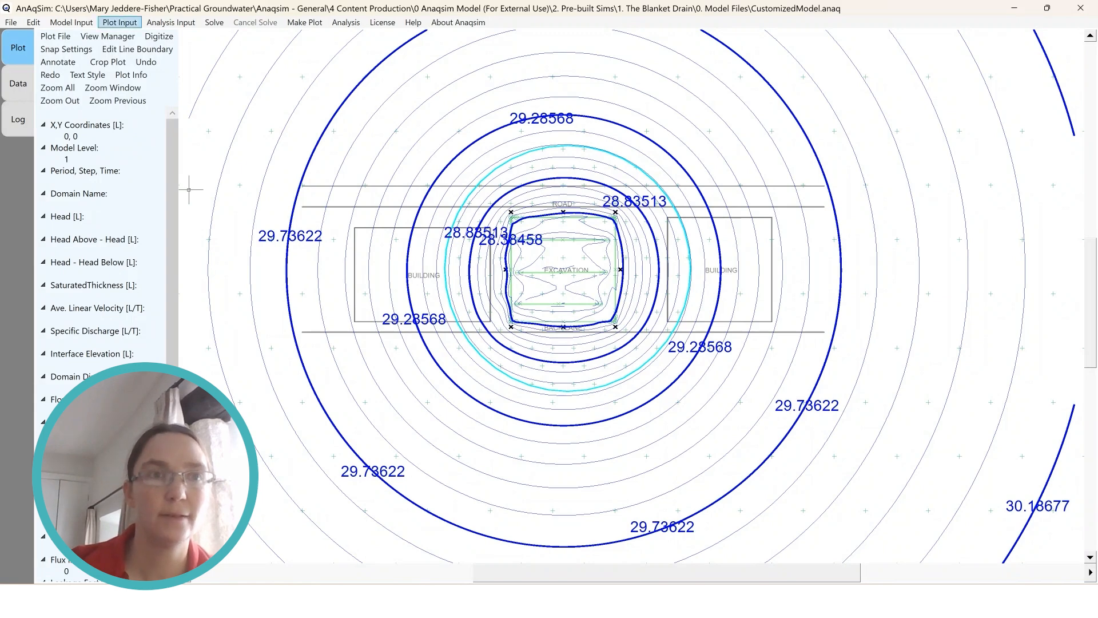
Set the minimum contour value for the head surface to 27
{"action": "left_click", "coordinate": [120, 23]}
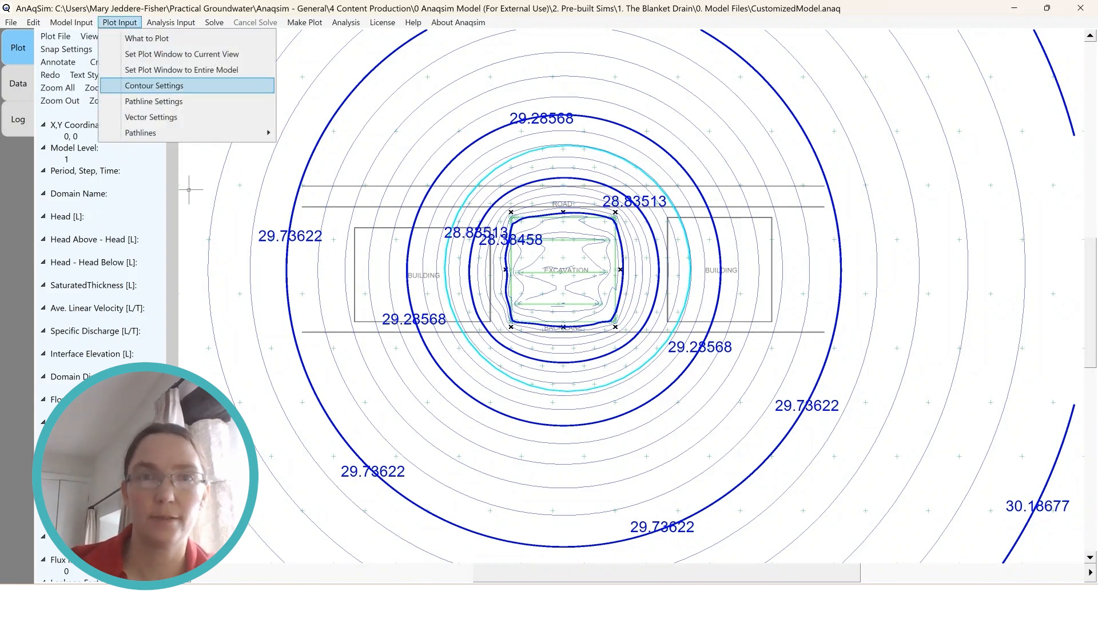
{"action": "left_click", "coordinate": [154, 85]}
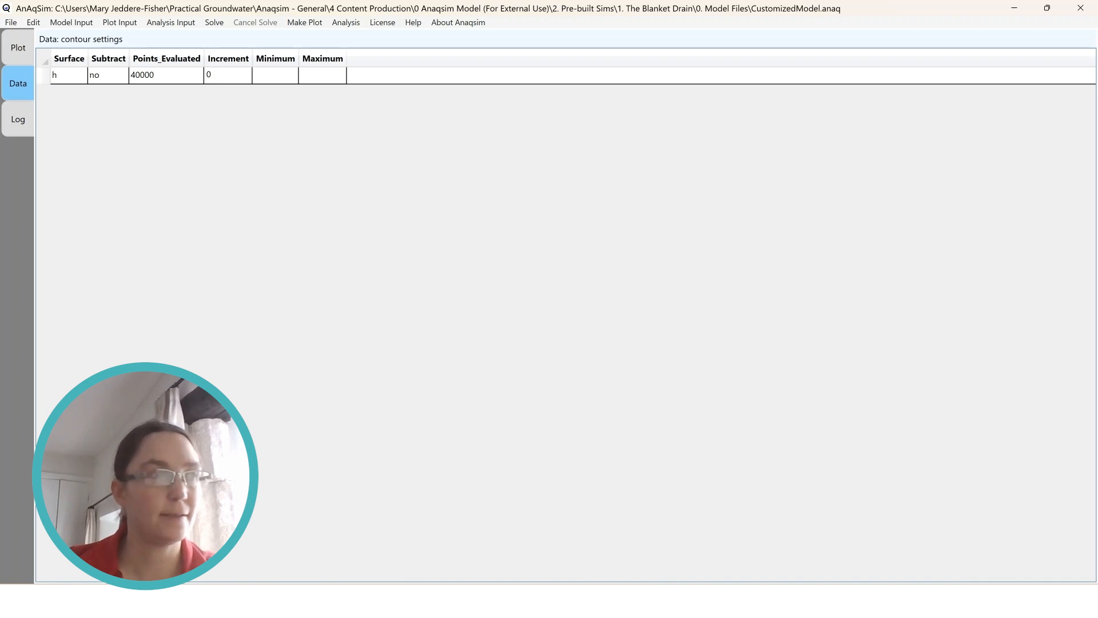
{"action": "double_click", "coordinate": [275, 75]}
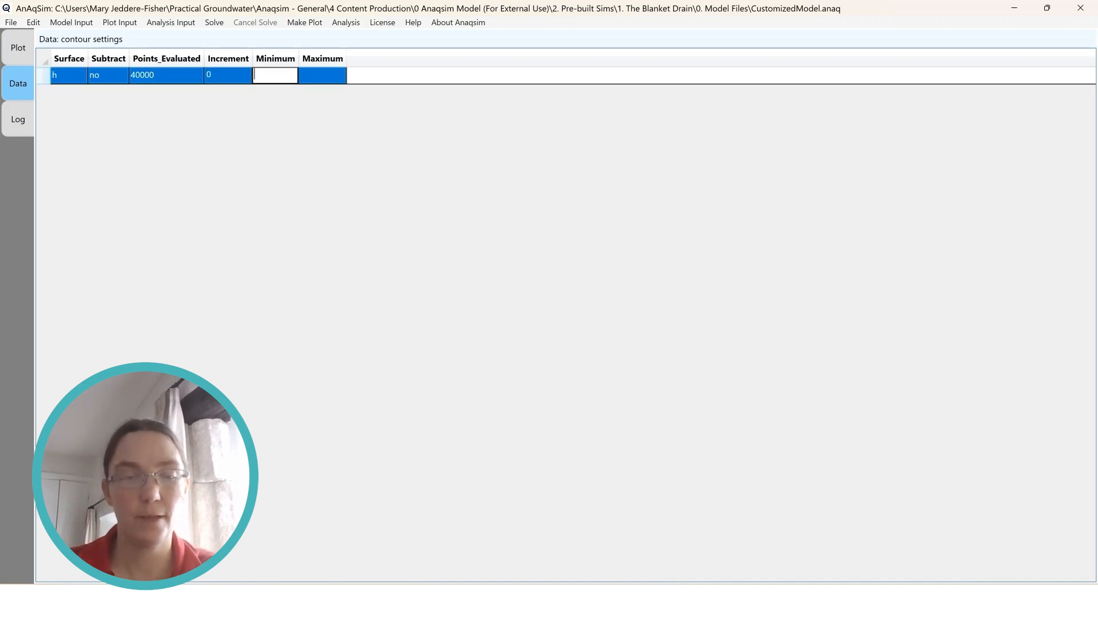
{"action": "type", "text": "27"}
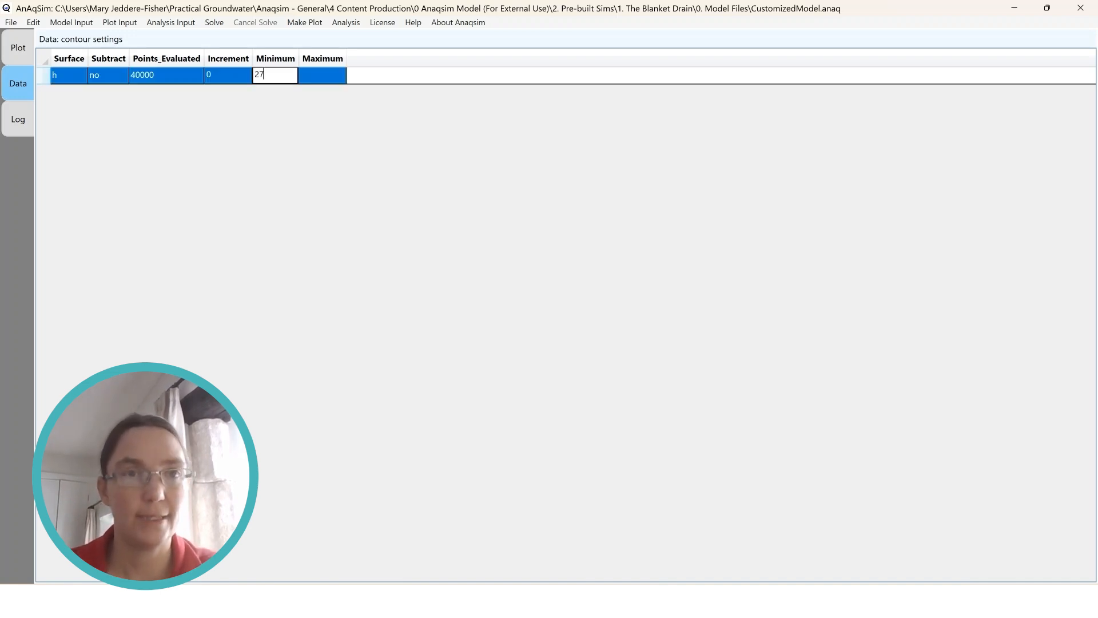
{"action": "key", "text": "Tab"}
Set the head contour increment to 0.25
{"action": "double_click", "coordinate": [228, 75]}
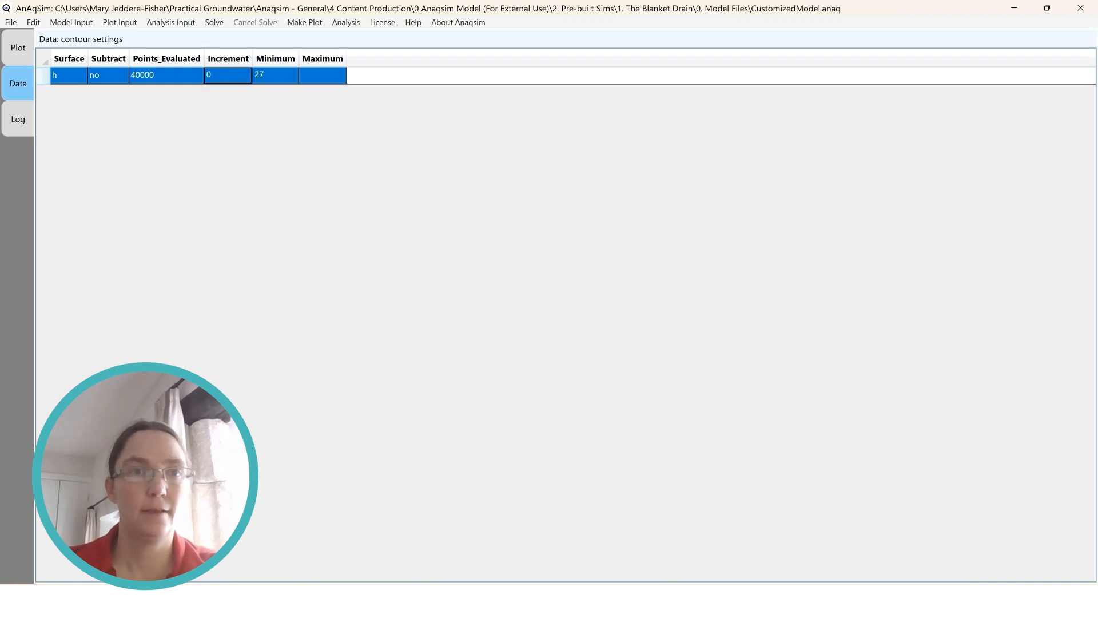
{"action": "type", "text": "0."}
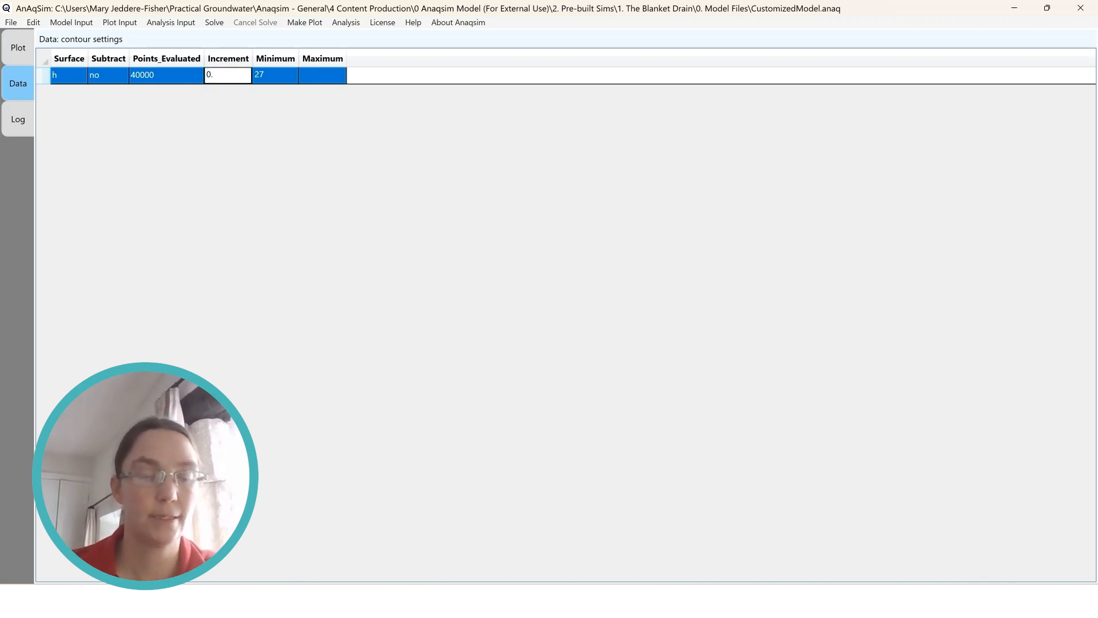
{"action": "type", "text": "25"}
{"action": "key", "text": "Tab"}
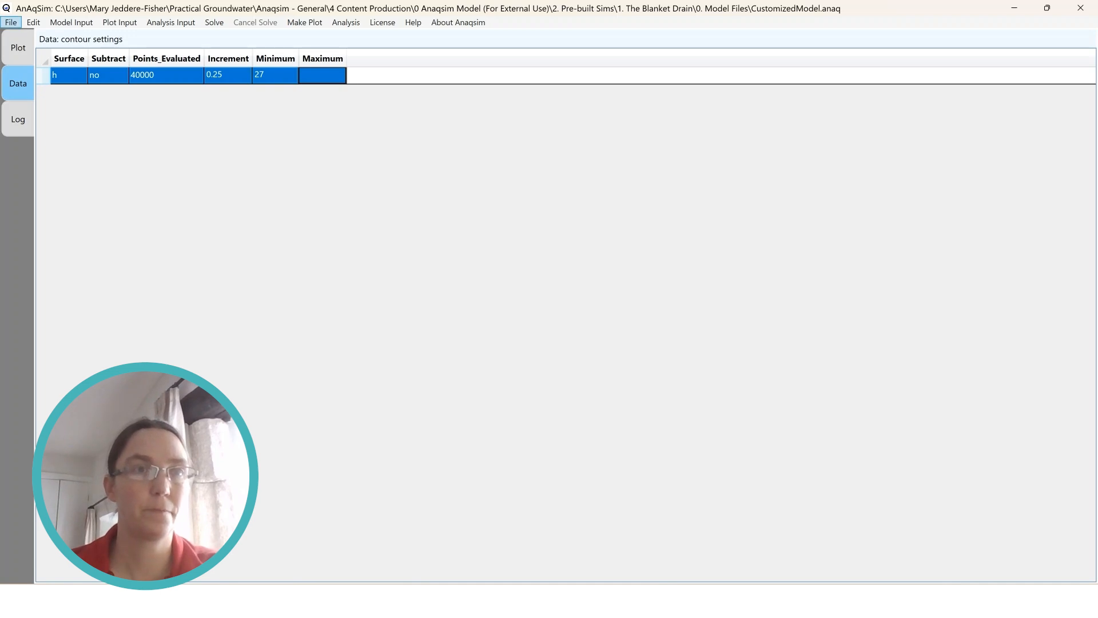
Save the model with the 0.25 contour increment and replot all selected features at the same level and time
{"action": "left_click", "coordinate": [11, 22]}
{"action": "left_click", "coordinate": [26, 53]}
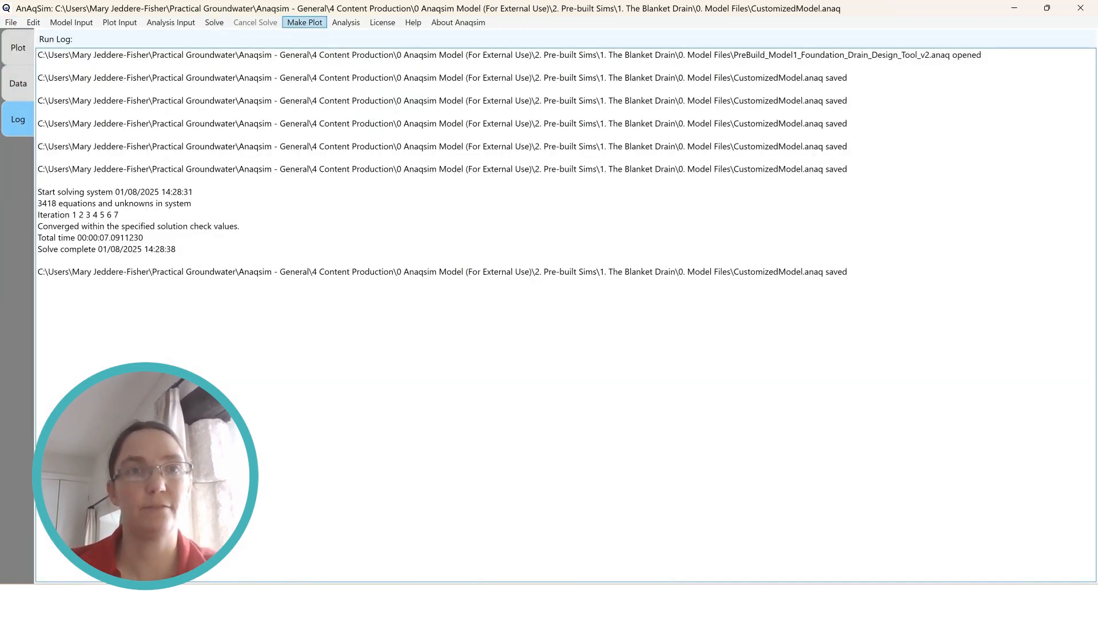
{"action": "left_click", "coordinate": [304, 22]}
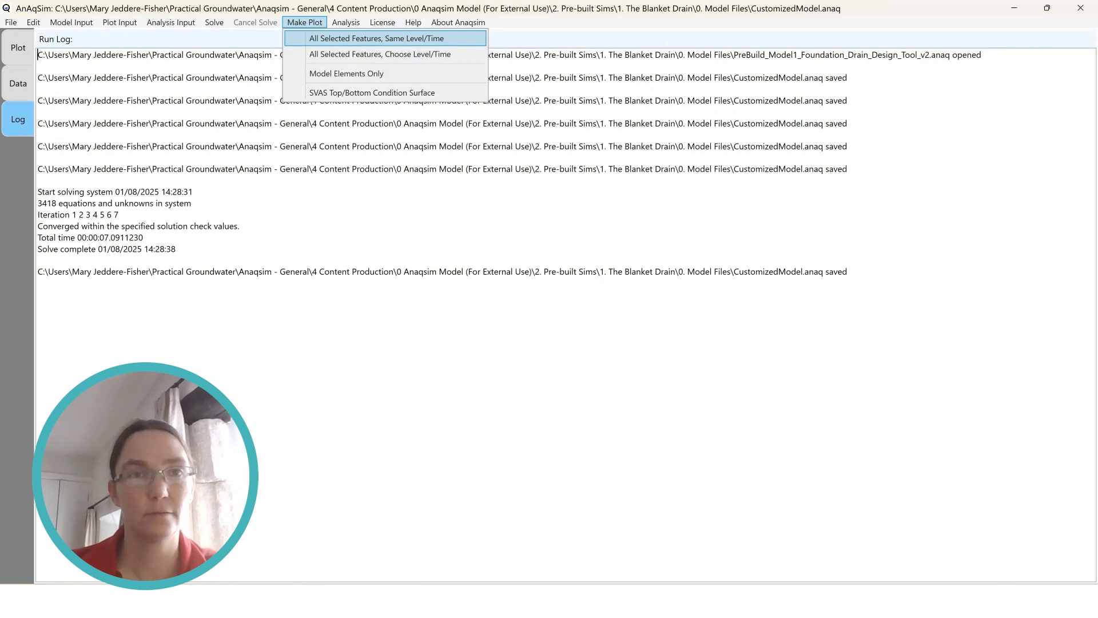
{"action": "left_click", "coordinate": [377, 38]}
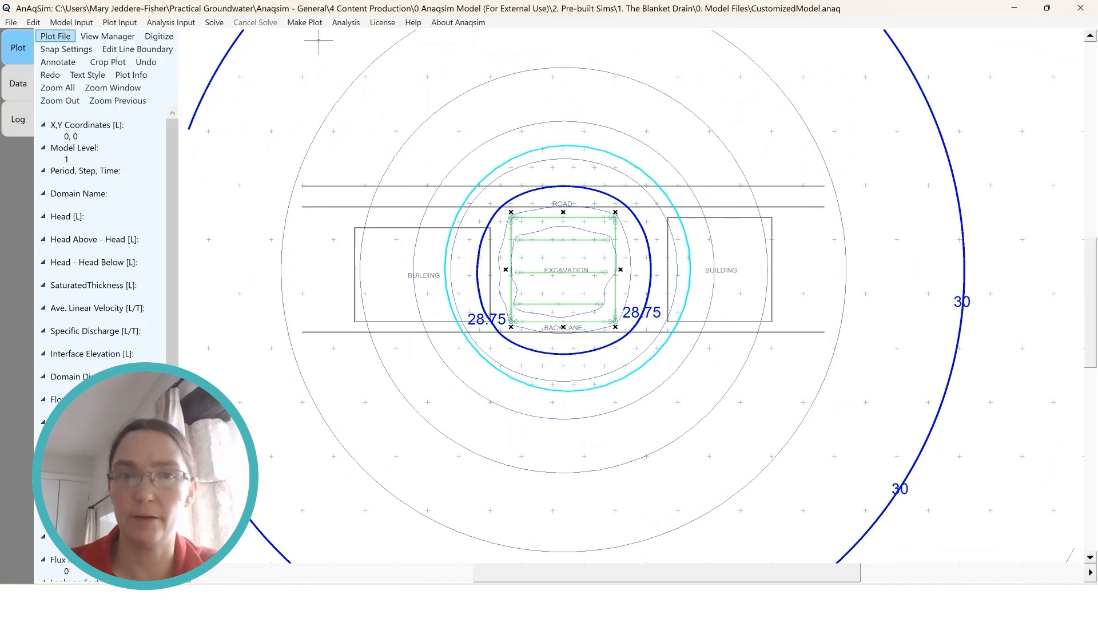
Set the head contour increment to 0.1 in the contour settings
{"action": "left_click", "coordinate": [119, 22]}
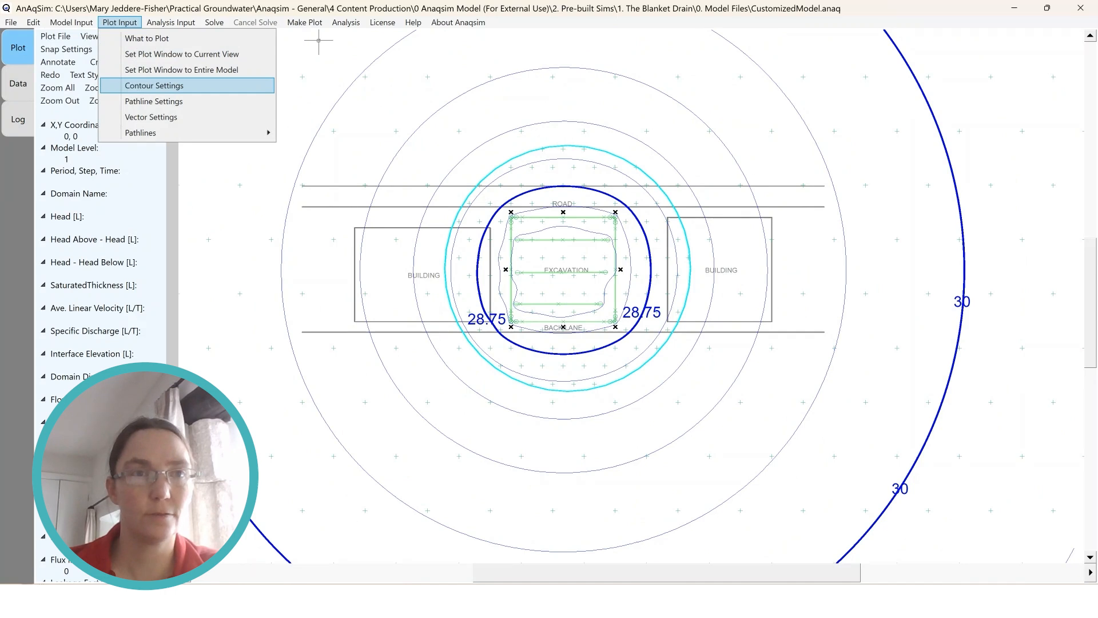
{"action": "left_click", "coordinate": [154, 85]}
{"action": "left_click", "coordinate": [233, 74]}
{"action": "left_click", "coordinate": [232, 75]}
{"action": "left_click", "coordinate": [233, 75]}
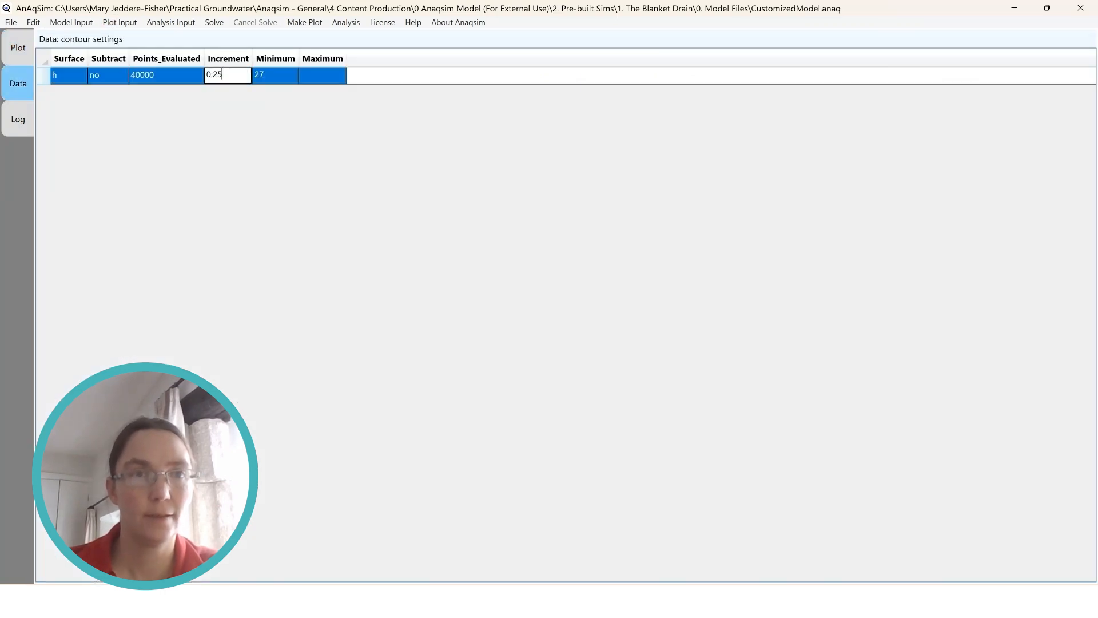
{"action": "key", "text": "shift+Home"}
{"action": "type", "text": "0.1"}
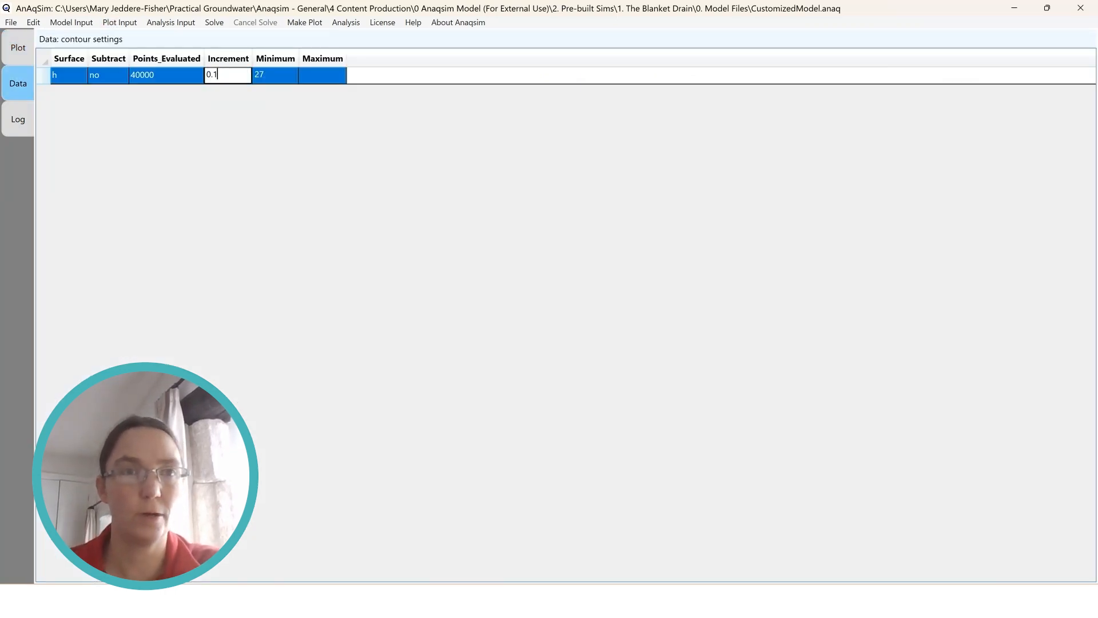
{"action": "key", "text": "Tab"}
Save the model with the 0.1 contour increment and replot all selected features at the same level and time
{"action": "left_click", "coordinate": [11, 23]}
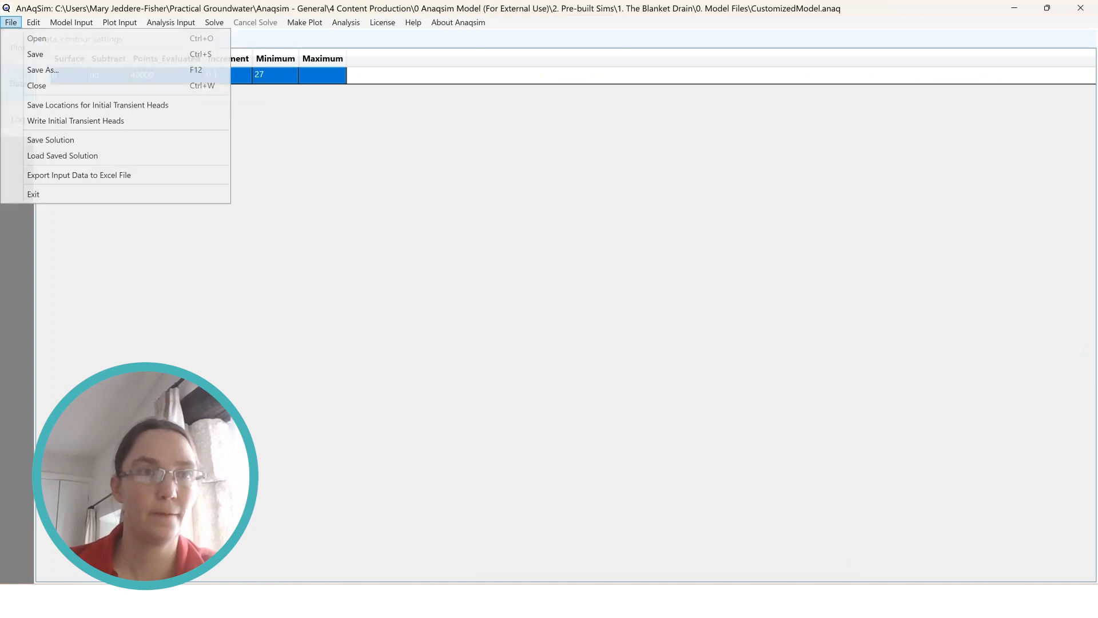
{"action": "left_click", "coordinate": [35, 54]}
{"action": "left_click", "coordinate": [304, 22]}
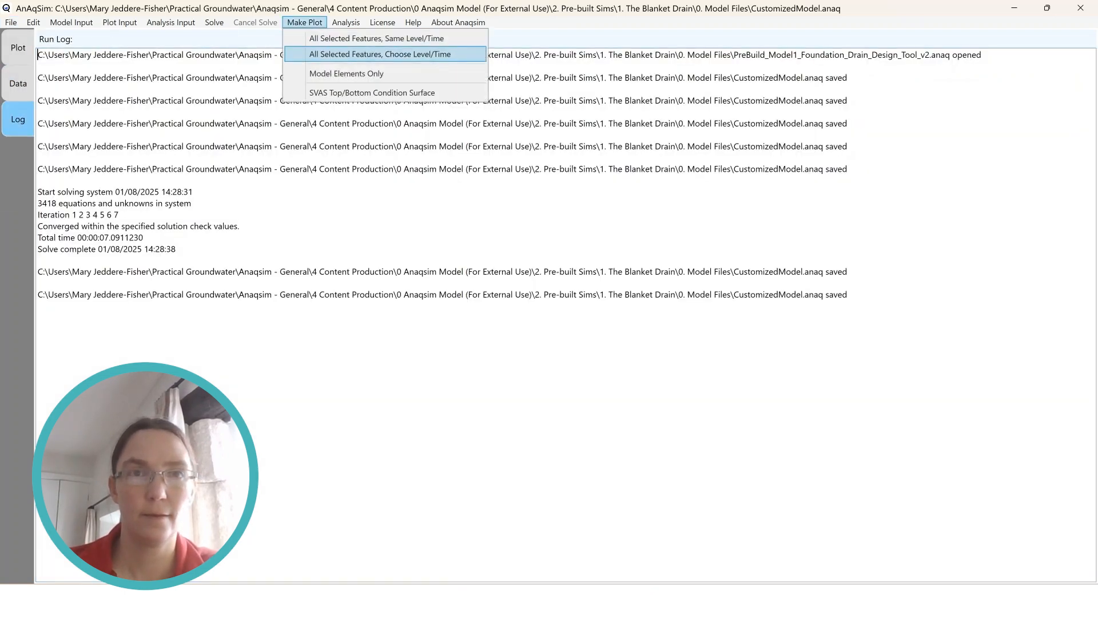
{"action": "left_click", "coordinate": [377, 39]}
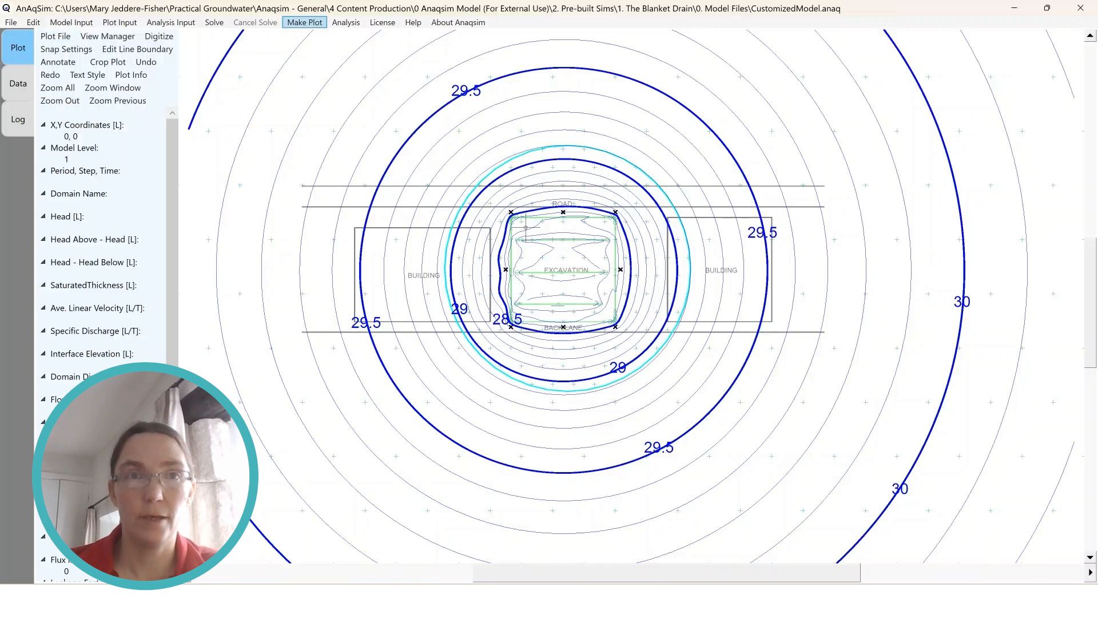
Plot all selected features for model level 3
{"action": "left_click", "coordinate": [304, 23]}
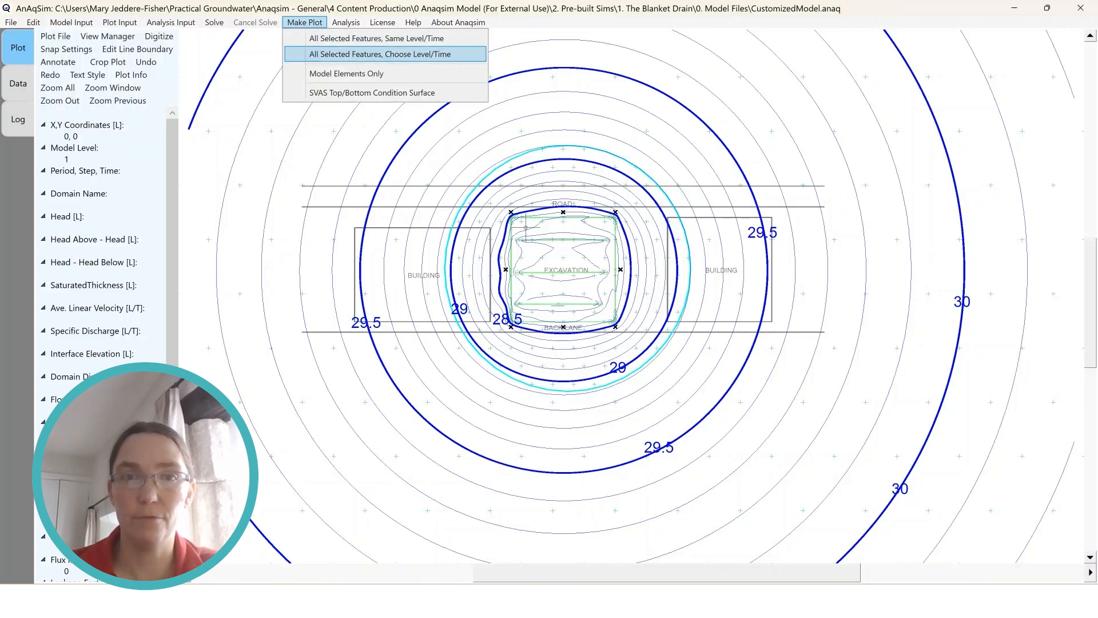
{"action": "left_click", "coordinate": [394, 54]}
{"action": "left_click", "coordinate": [586, 268]}
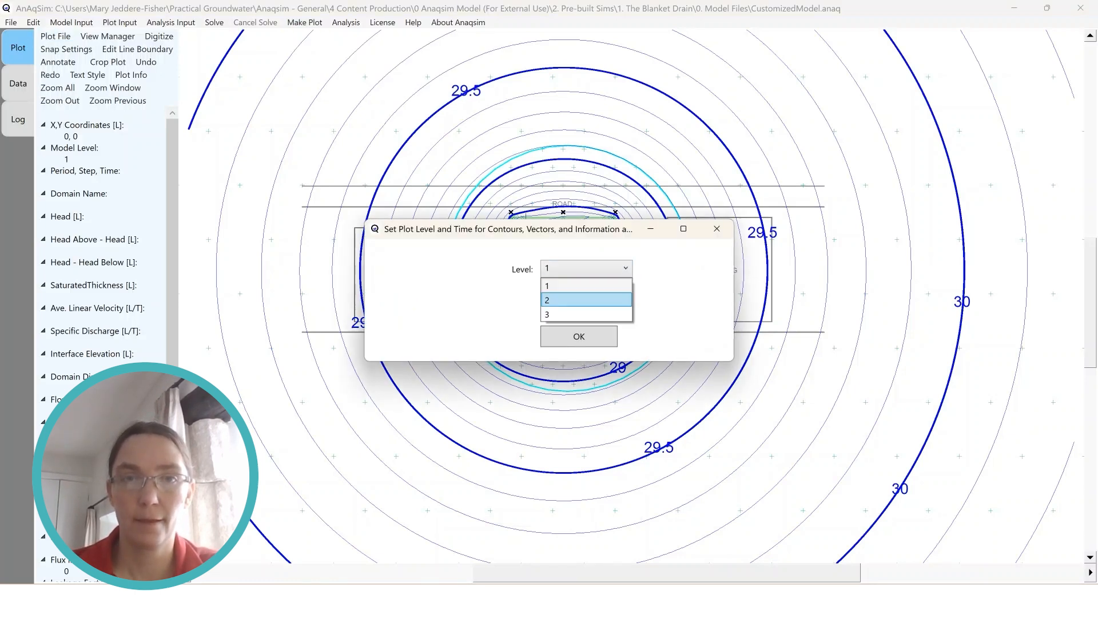
{"action": "left_click", "coordinate": [586, 315]}
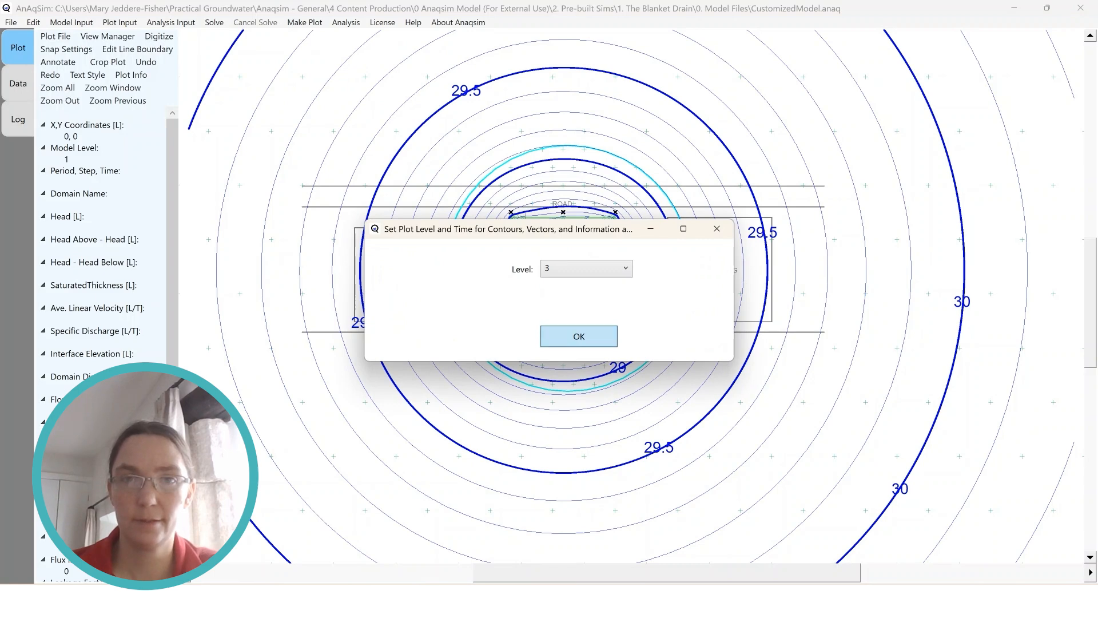
{"action": "left_click", "coordinate": [579, 336]}
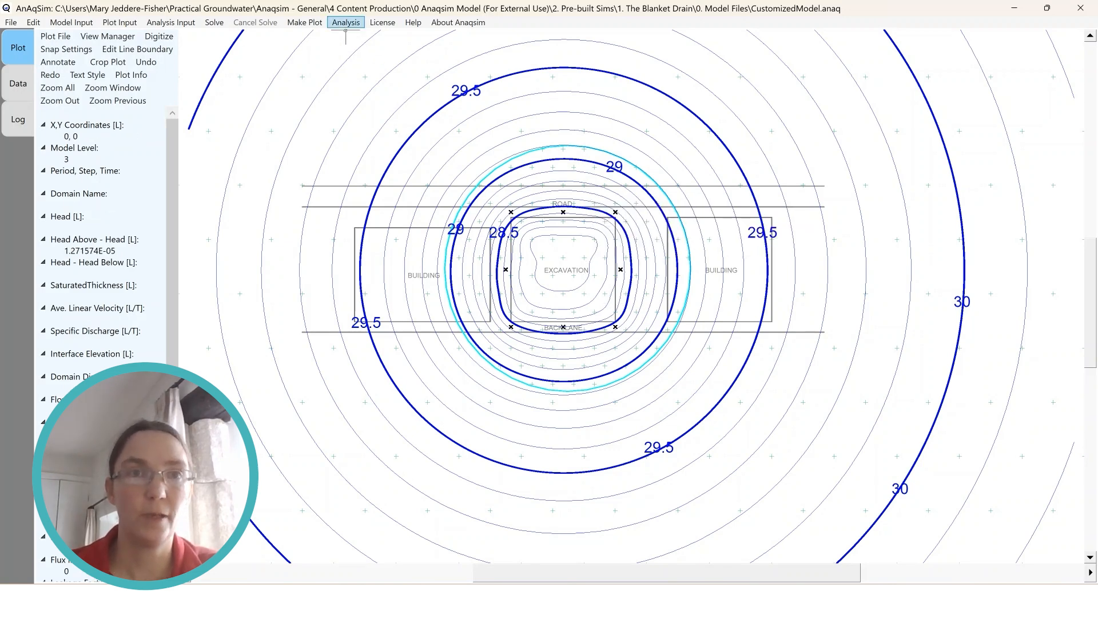
Write the total discharges of the internal head-specified line boundaries to the run log and return to the contour plot
{"action": "left_click", "coordinate": [345, 25]}
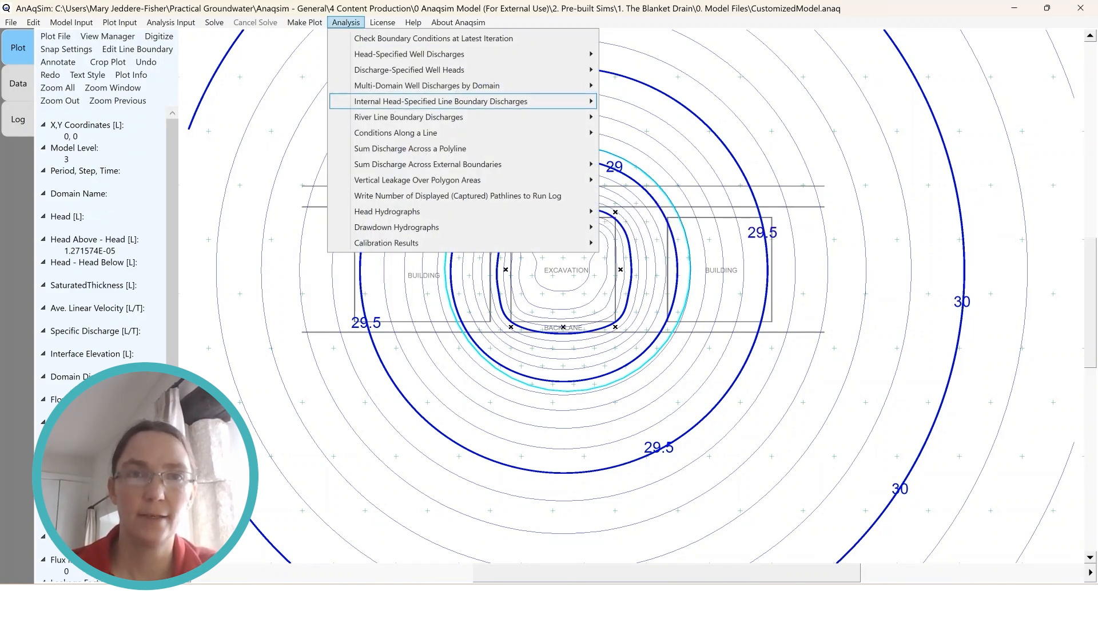
{"action": "mouse_move", "coordinate": [434, 102]}
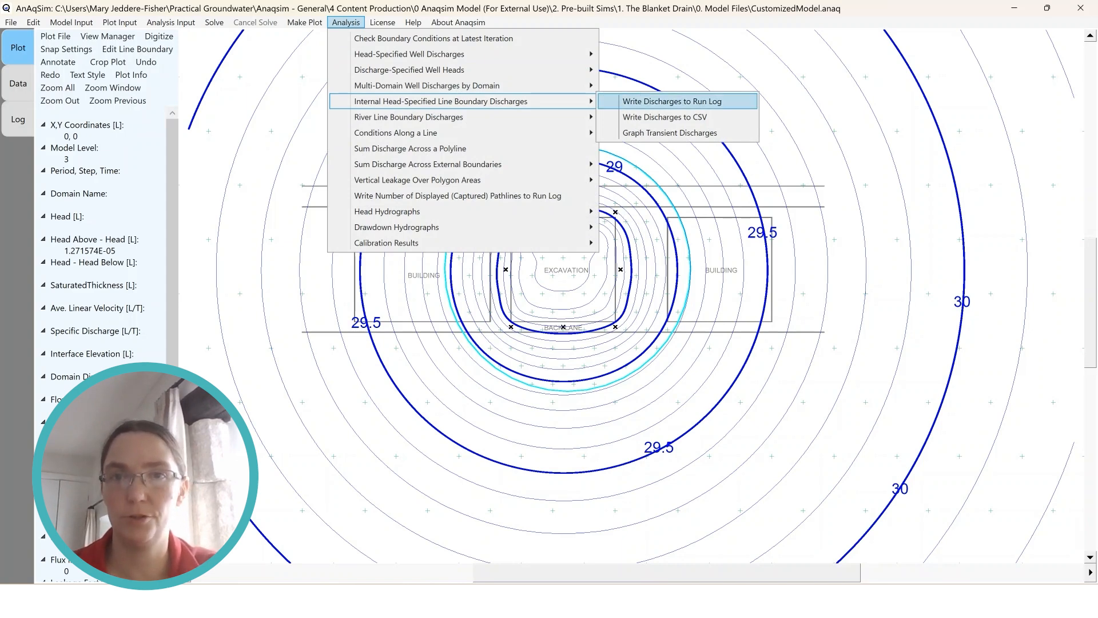
{"action": "left_click", "coordinate": [672, 101]}
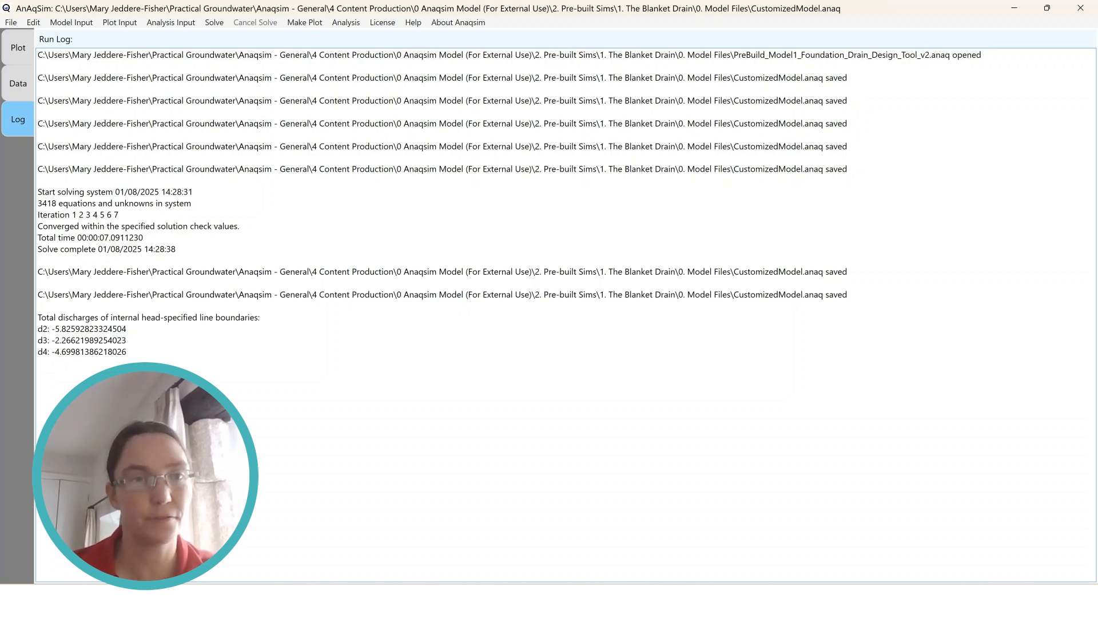
{"action": "left_click", "coordinate": [18, 48]}
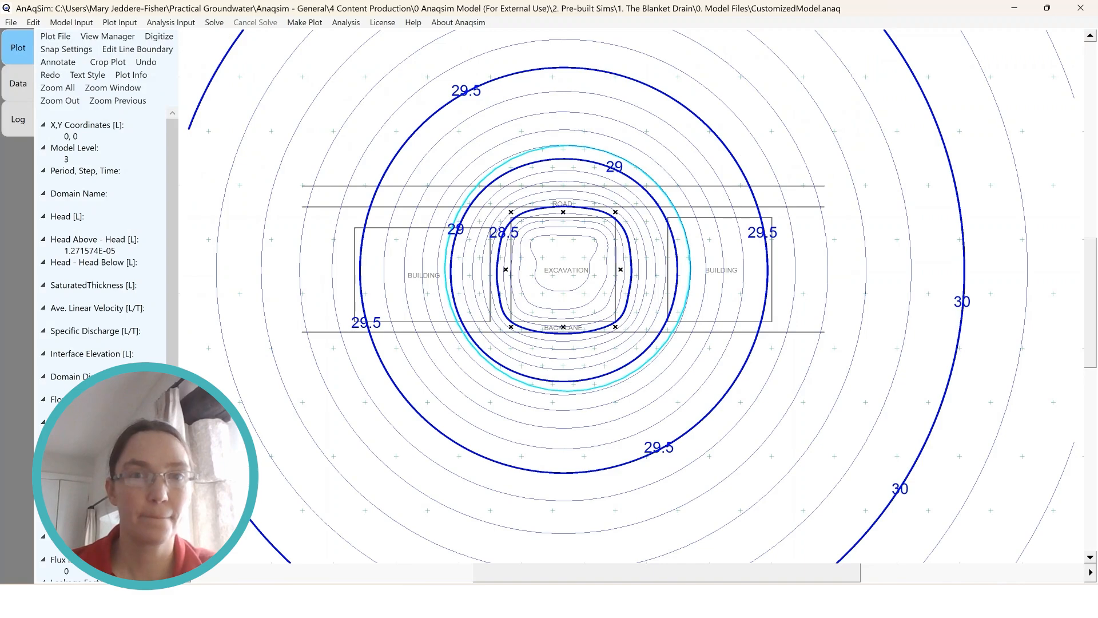